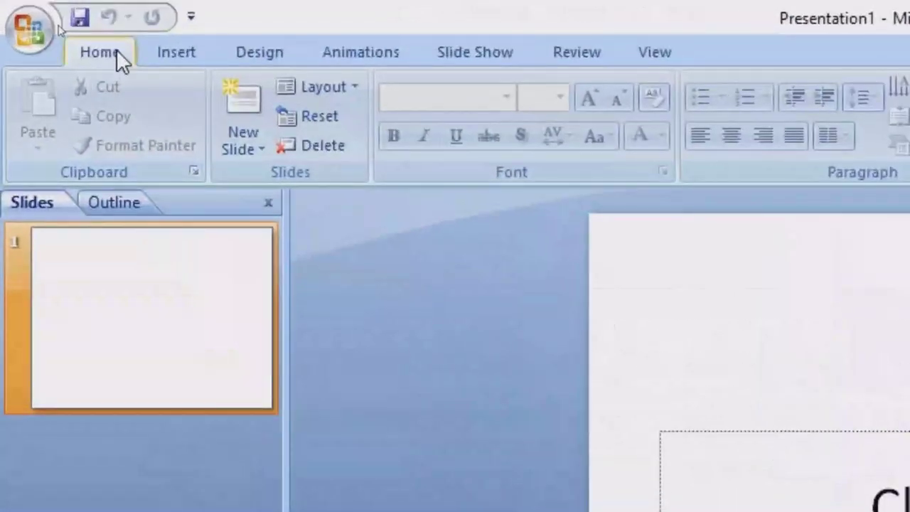
Step: Add two title-and-content slides after the title slide, then review them and return to slide 1
left_click(243, 99)
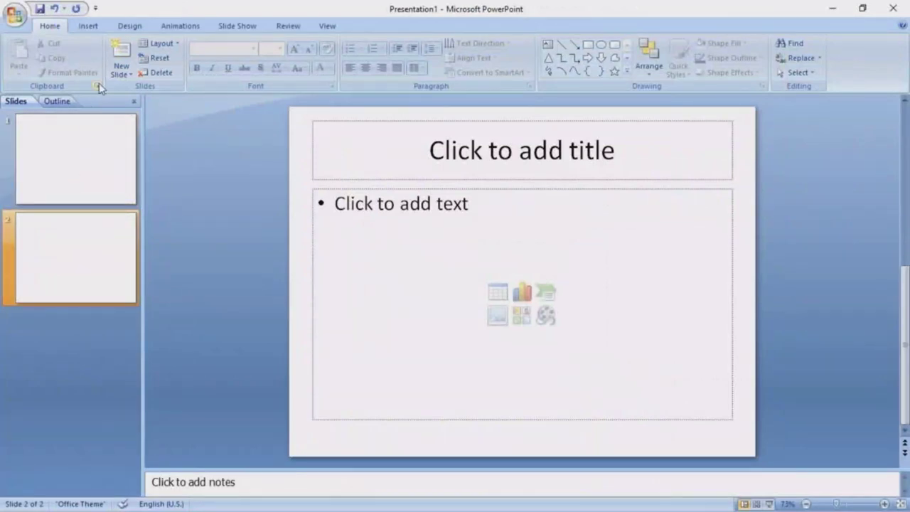
left_click(121, 56)
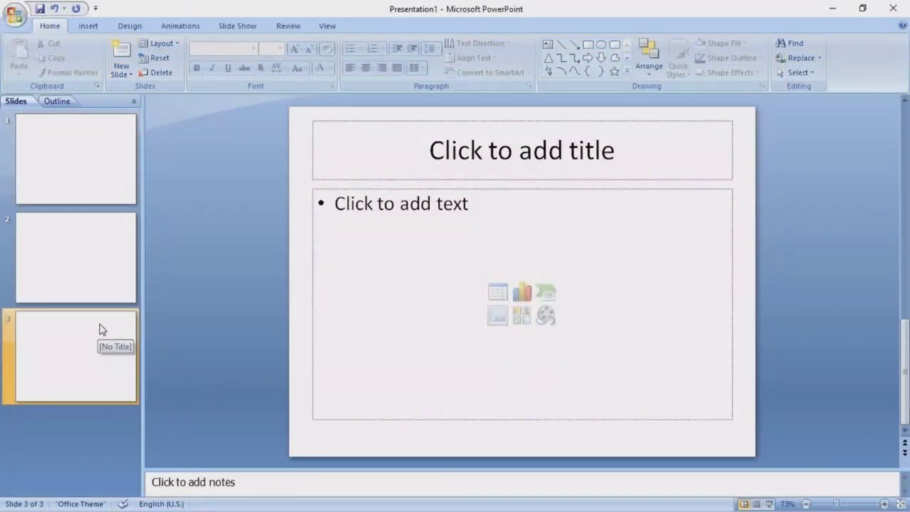
left_click(87, 192)
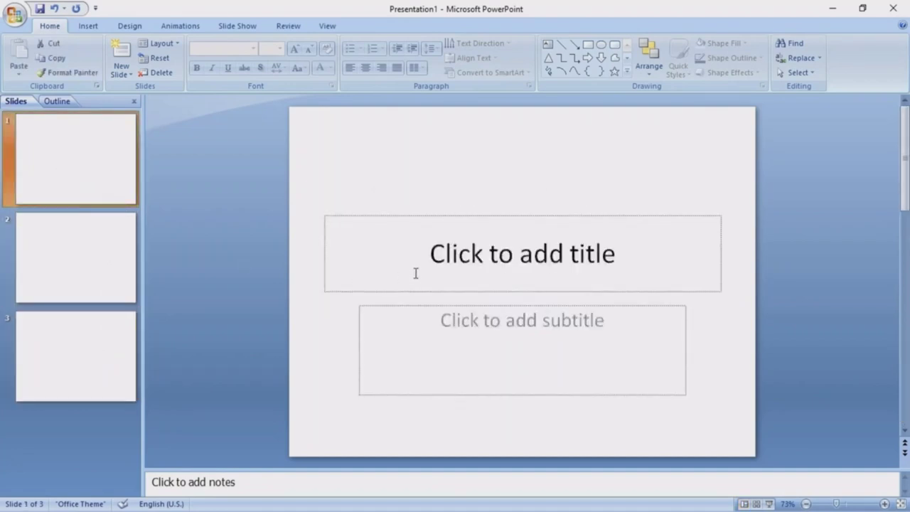
left_click(102, 258)
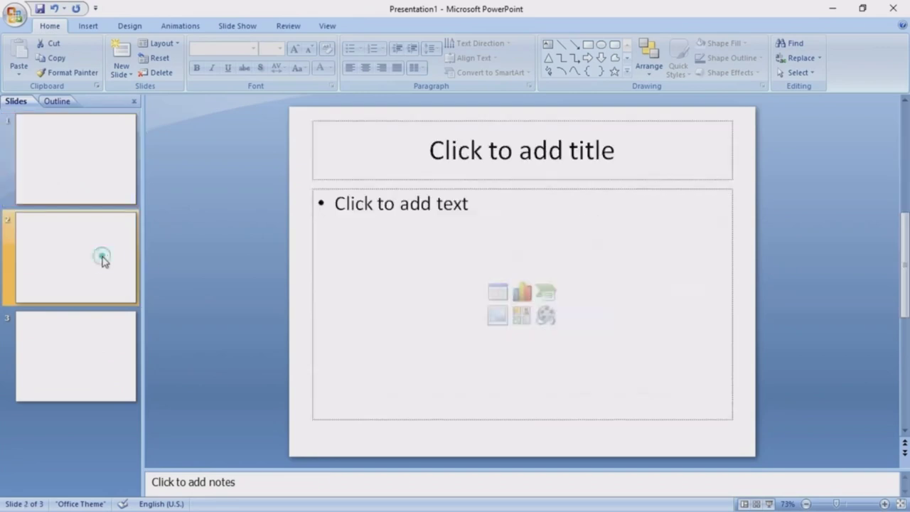
left_click(85, 169)
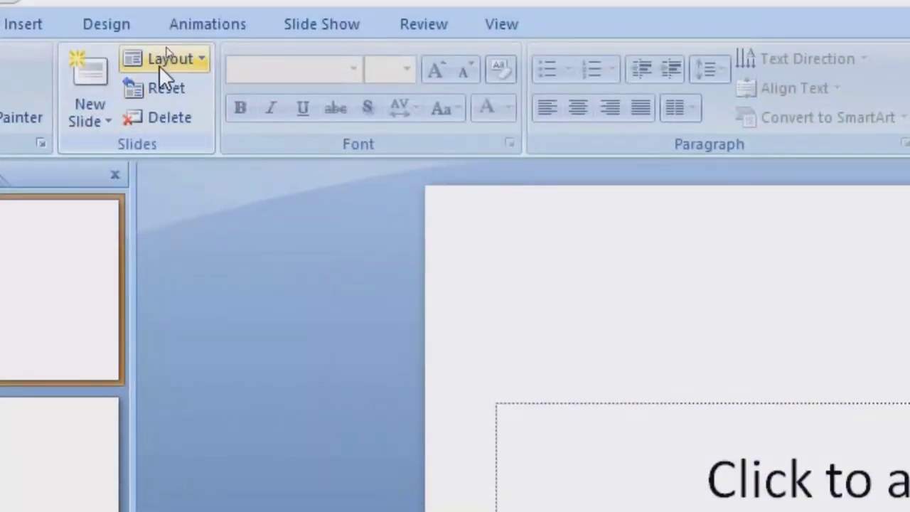
Step: Apply the Blank layout to slide 1
left_click(201, 63)
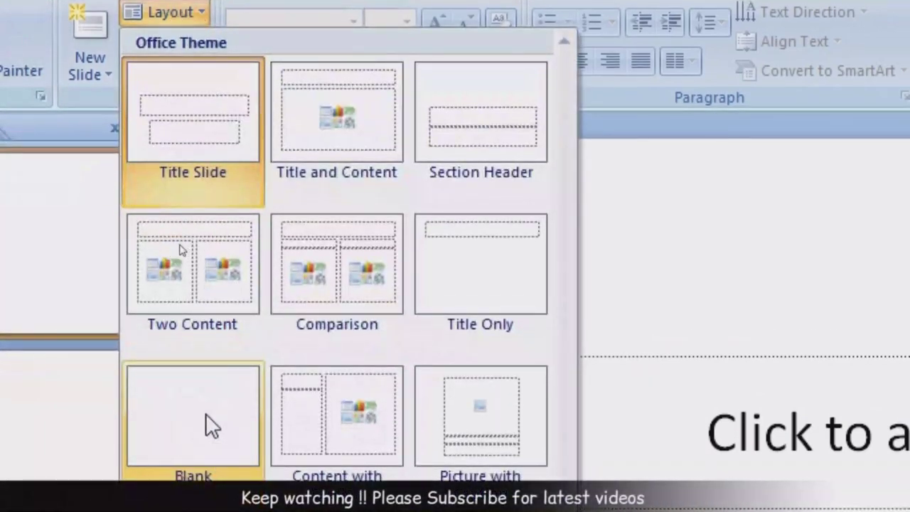
left_click(206, 418)
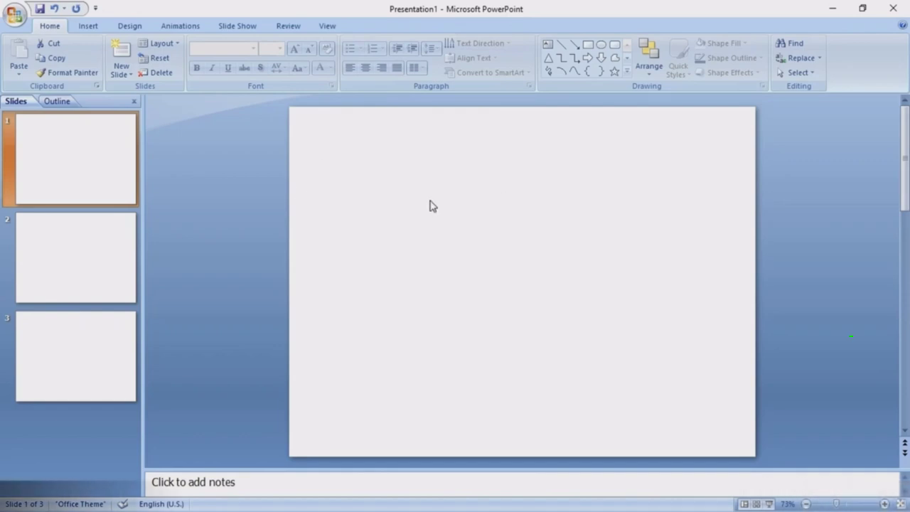
Step: Draw three stacked text boxes on slide 1 reading 'Welcome', 'to' and 'Darjeeling...'
left_click(548, 46)
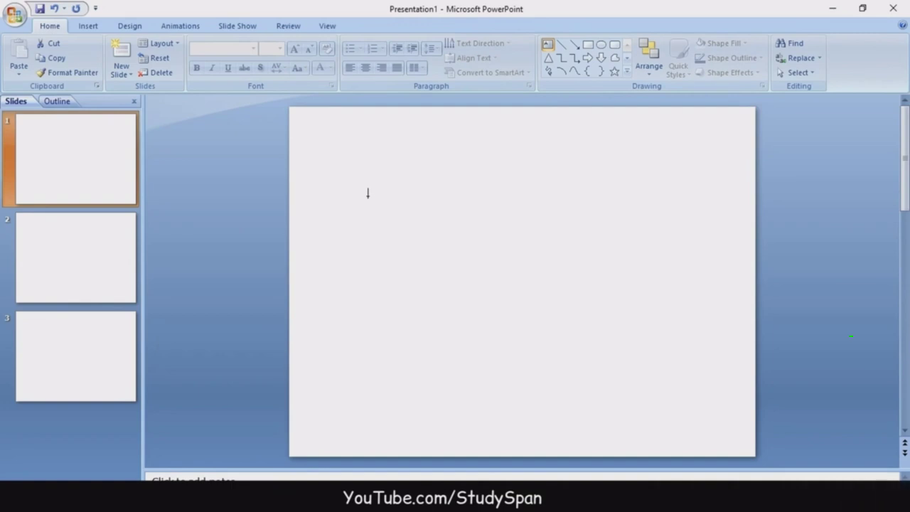
left_click_drag(347, 193, 688, 224)
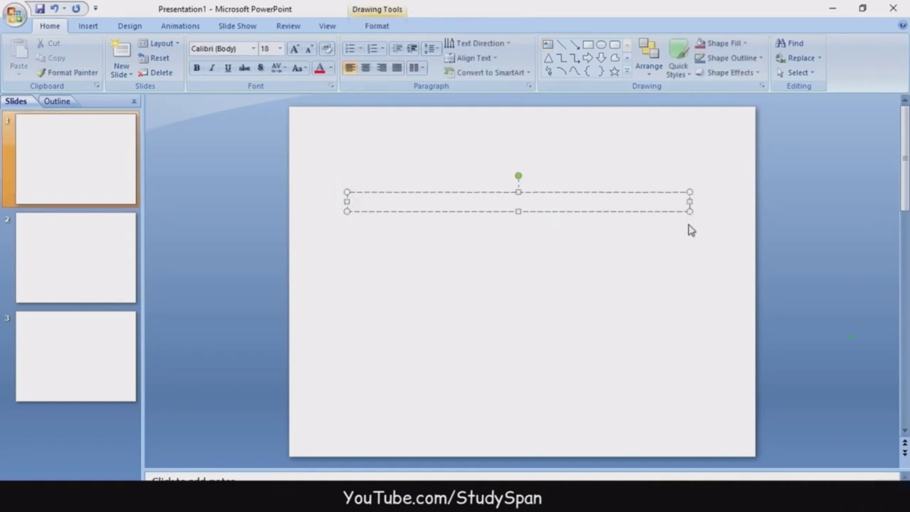
type("Welcome")
left_click(497, 242)
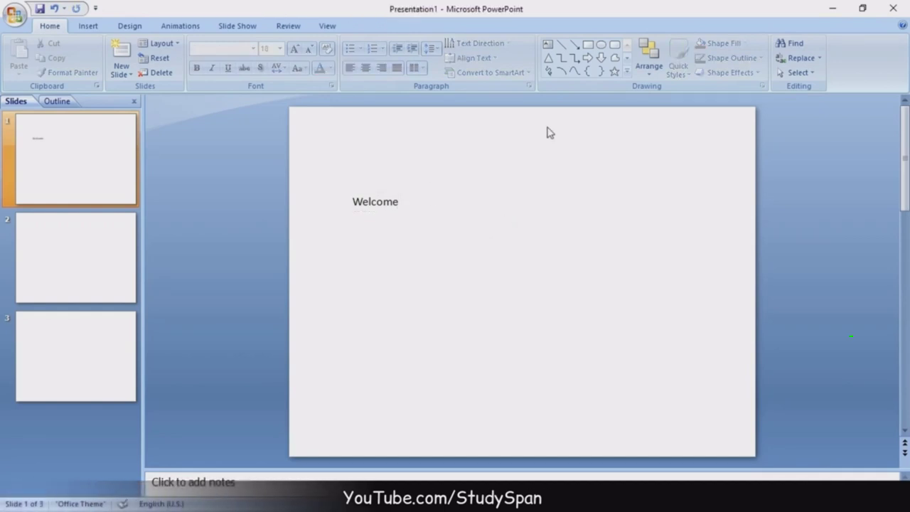
left_click(548, 44)
left_click_drag(406, 227, 503, 246)
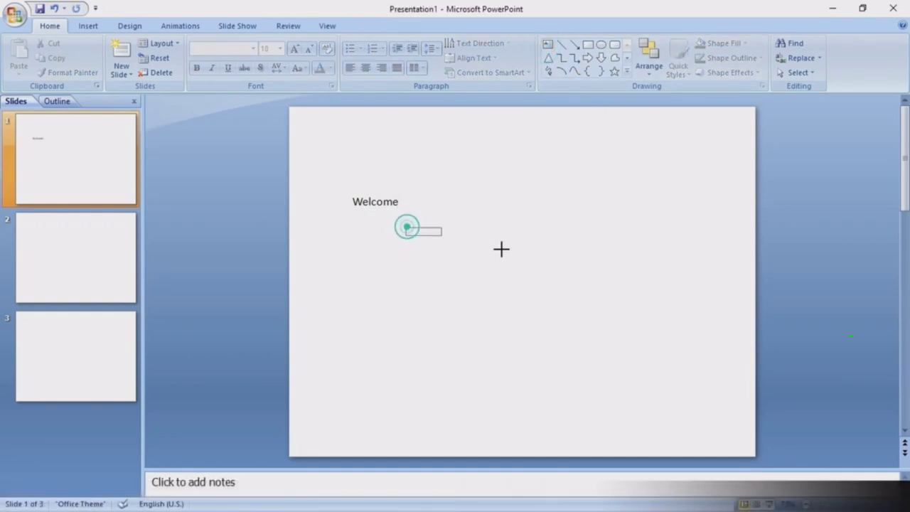
type("to")
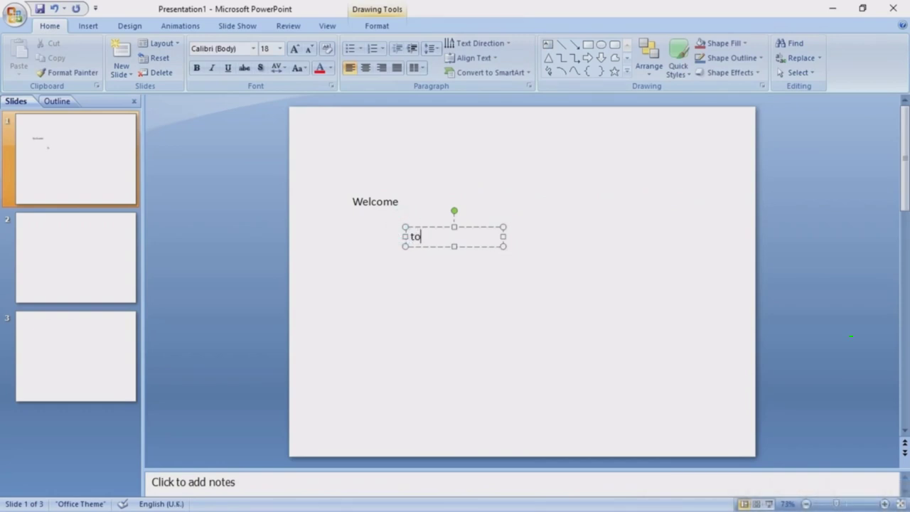
left_click(503, 317)
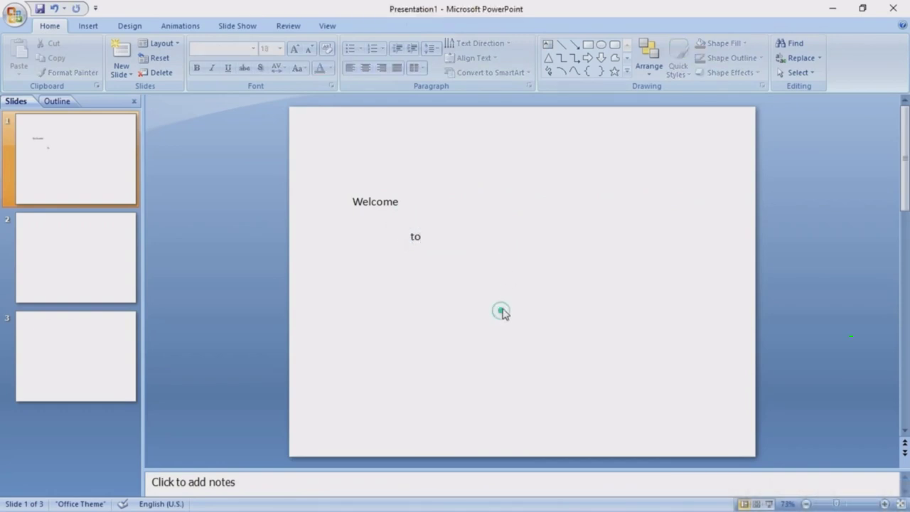
left_click(548, 44)
left_click_drag(385, 316, 679, 348)
type("Darjeeling...")
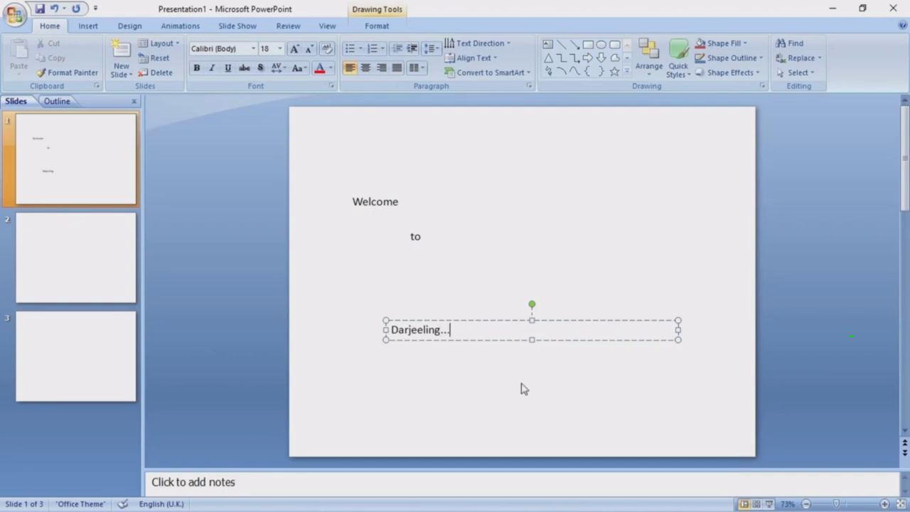
Step: Set all three slide 1 text boxes in Edwardian Script ITC
left_click(501, 378)
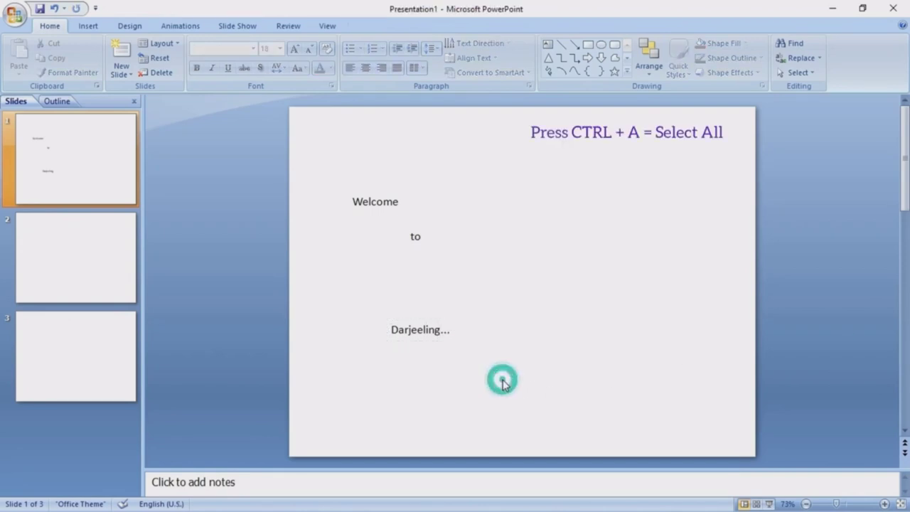
key("ctrl+a")
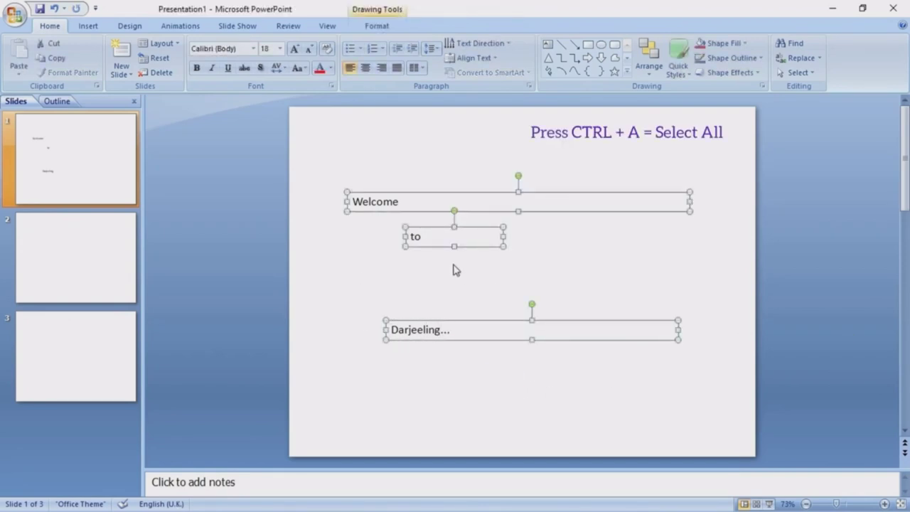
left_click(255, 49)
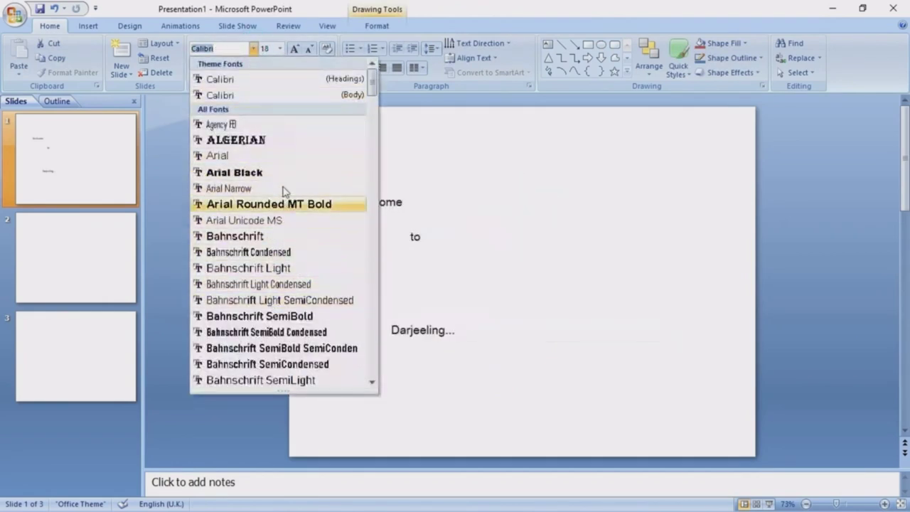
scroll(281, 138, "down", 2)
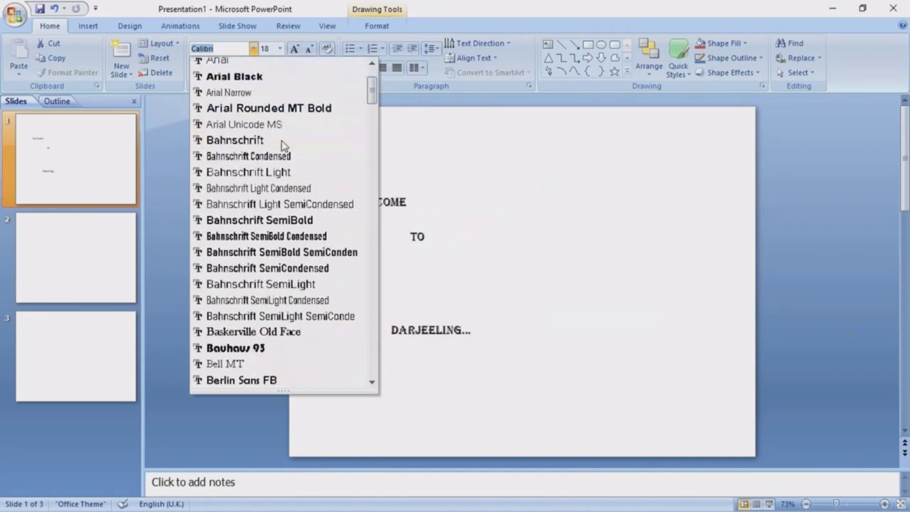
scroll(286, 135, "down", 2)
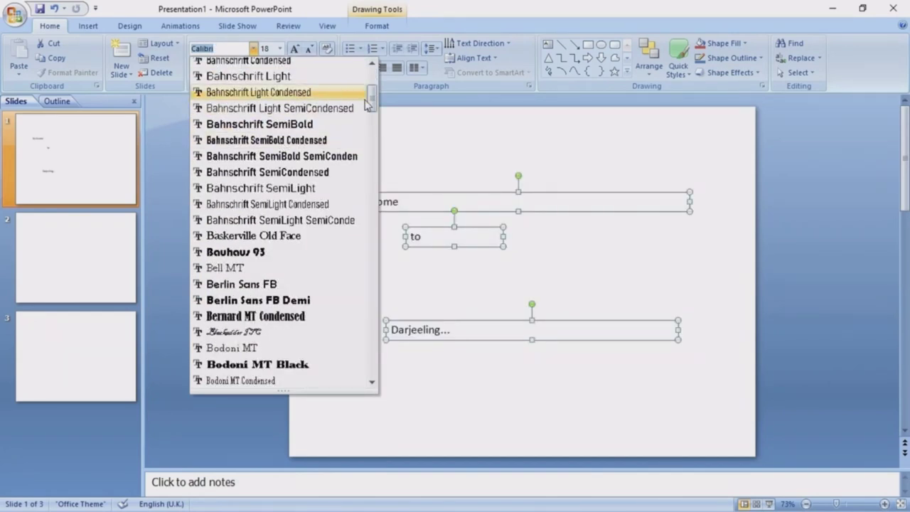
left_click_drag(372, 98, 370, 169)
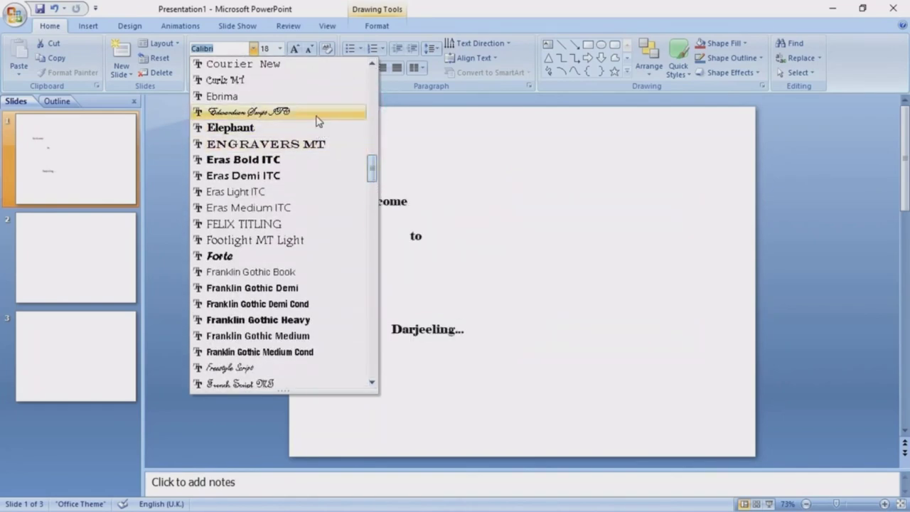
left_click(318, 121)
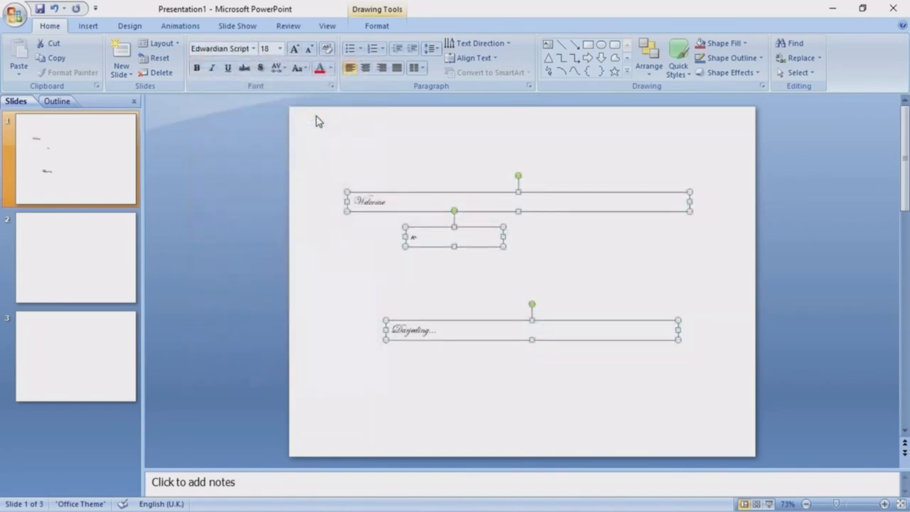
Step: Enlarge the slide 1 text to size 115 with Grow Font
left_click(295, 49)
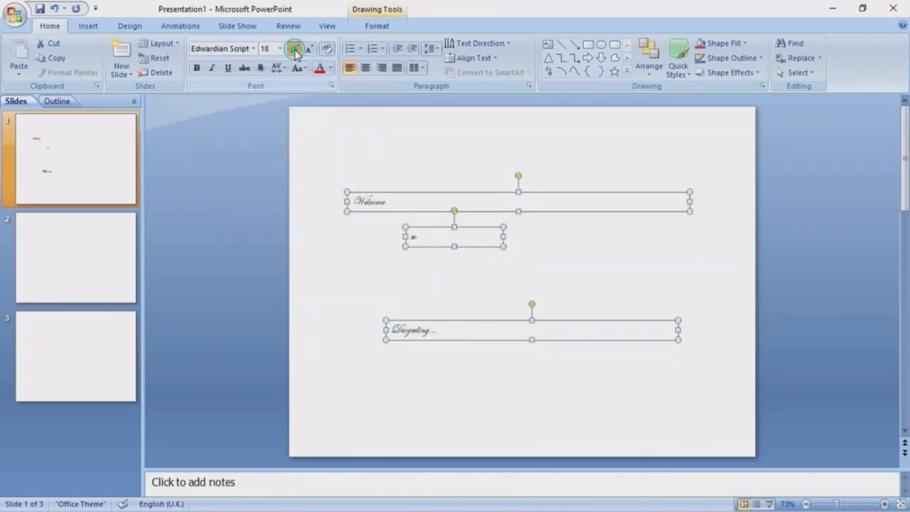
left_click(295, 49)
left_click(294, 49)
left_click(295, 49)
left_click(294, 49)
left_click(294, 49)
left_click(295, 49)
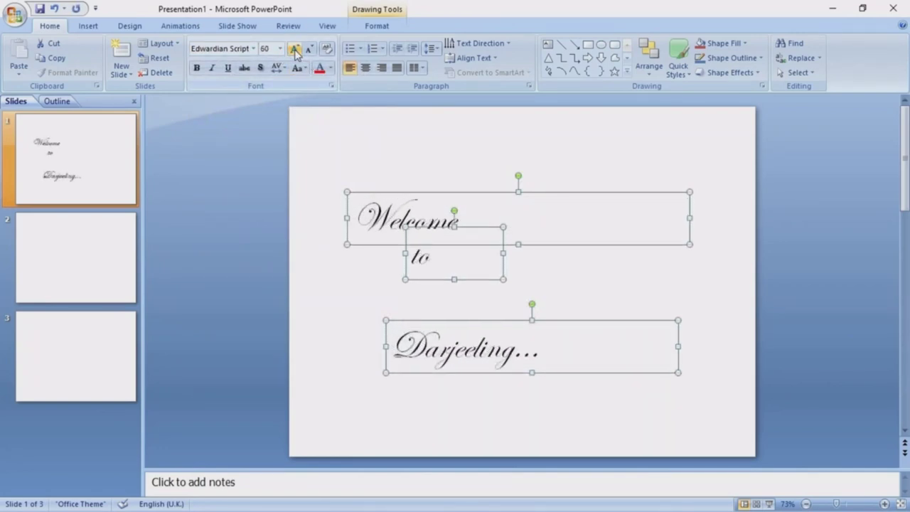
left_click(294, 49)
left_click(294, 49)
left_click(294, 49)
left_click(295, 49)
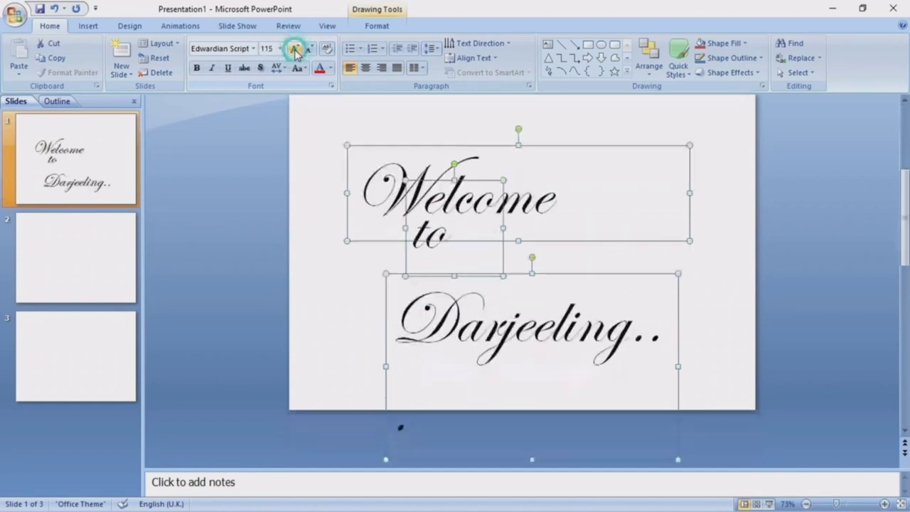
scroll(804, 402, "up", 2)
scroll(807, 398, "up", 1)
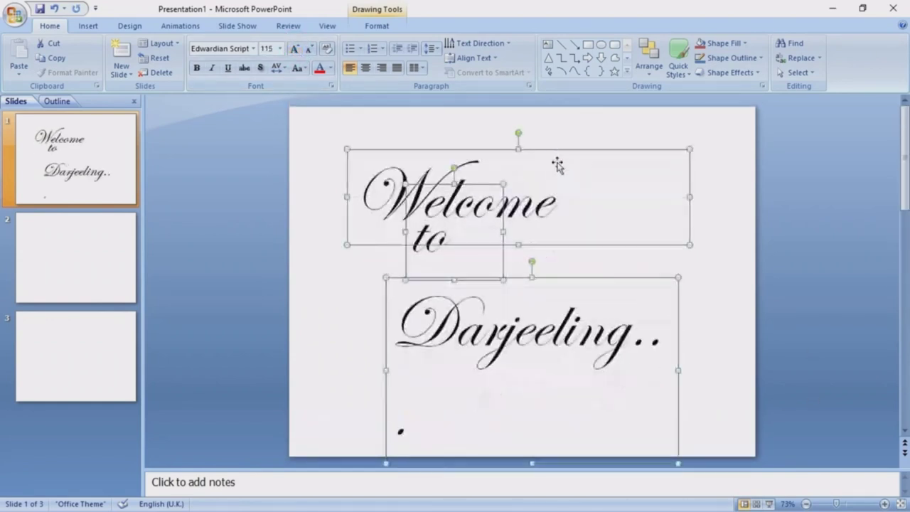
Step: Move 'Welcome' up-left and 'to' rightward into a staggered diagonal layout
left_click(707, 294)
left_click(487, 205)
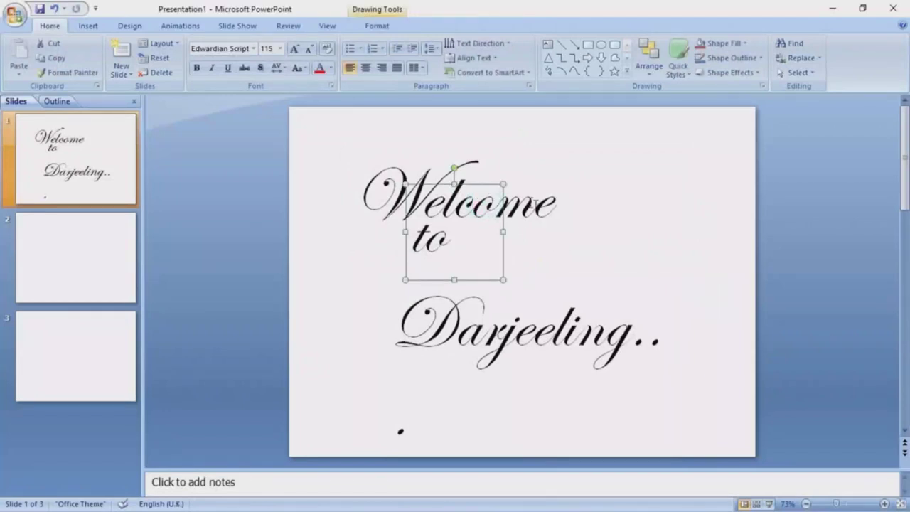
left_click(536, 206)
left_click_drag(596, 146, 590, 138)
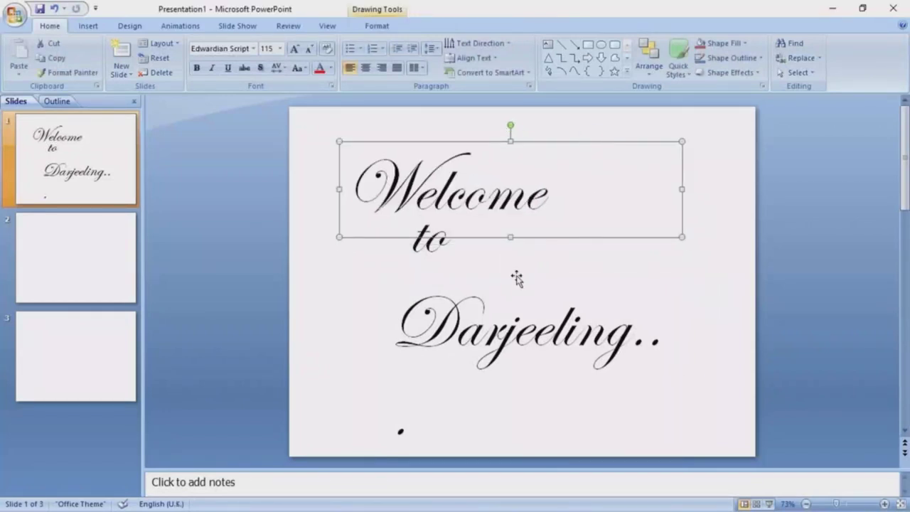
left_click(437, 246)
left_click_drag(467, 184, 561, 200)
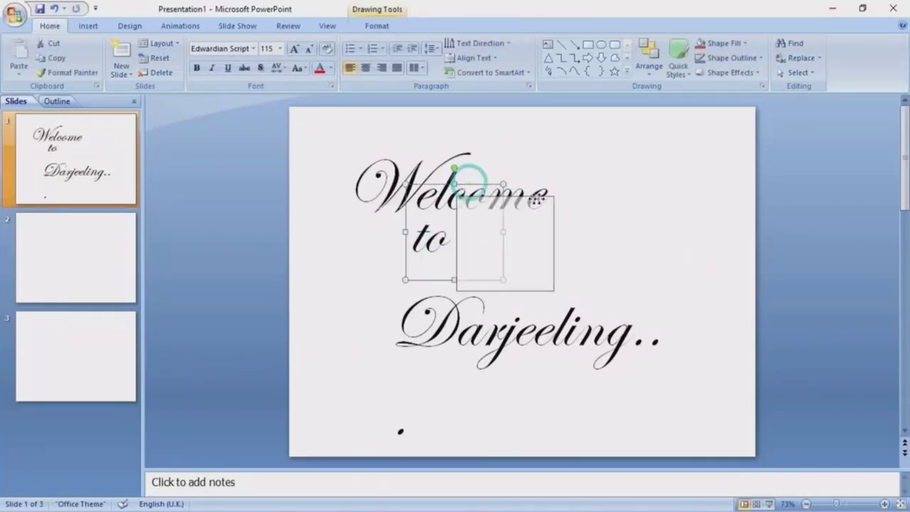
left_click(408, 314)
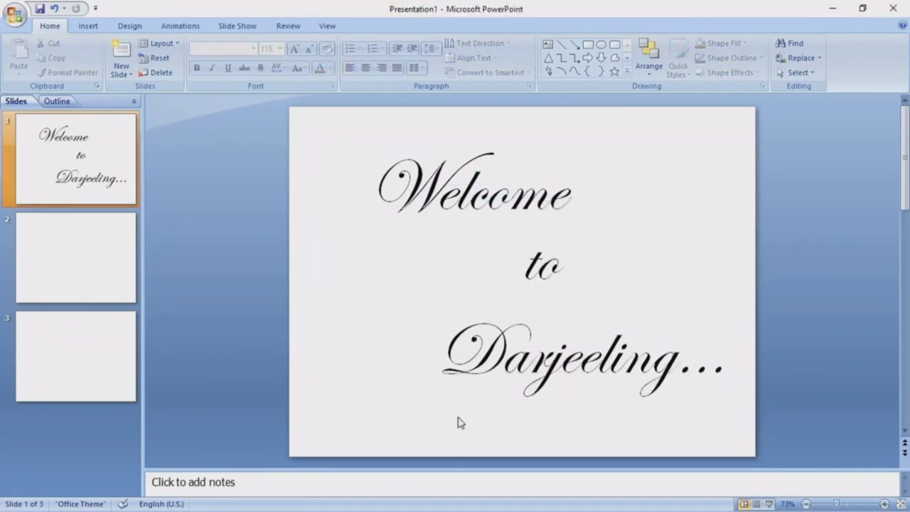
Step: Give slide 1 a papyrus texture background fill, then start picking a background picture file
left_click(130, 25)
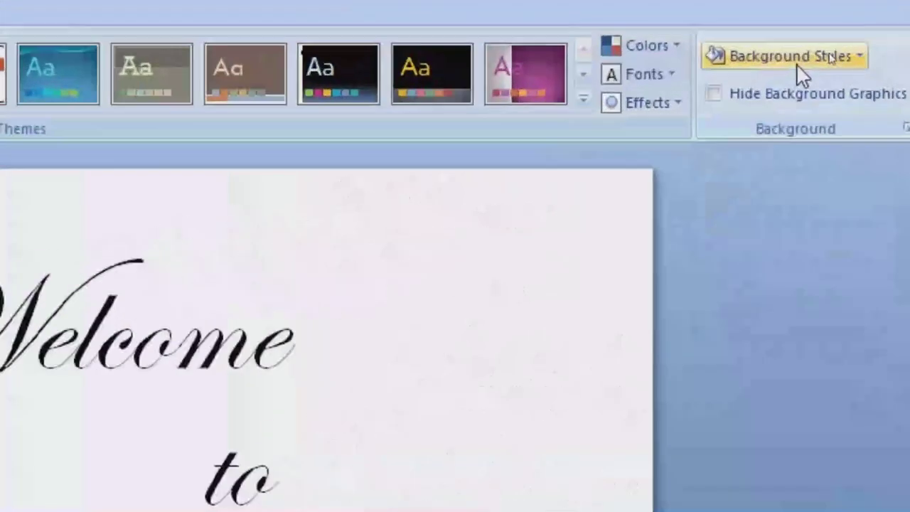
left_click(818, 53)
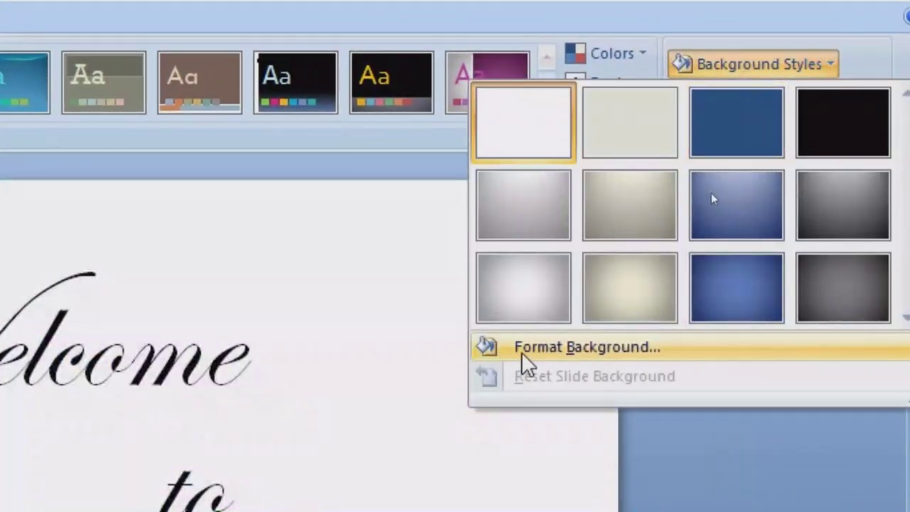
left_click(620, 348)
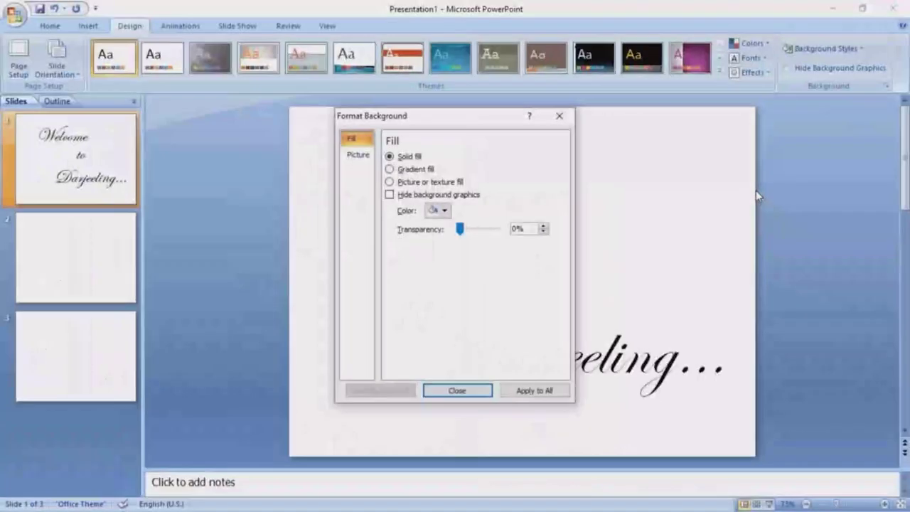
left_click_drag(463, 117, 659, 133)
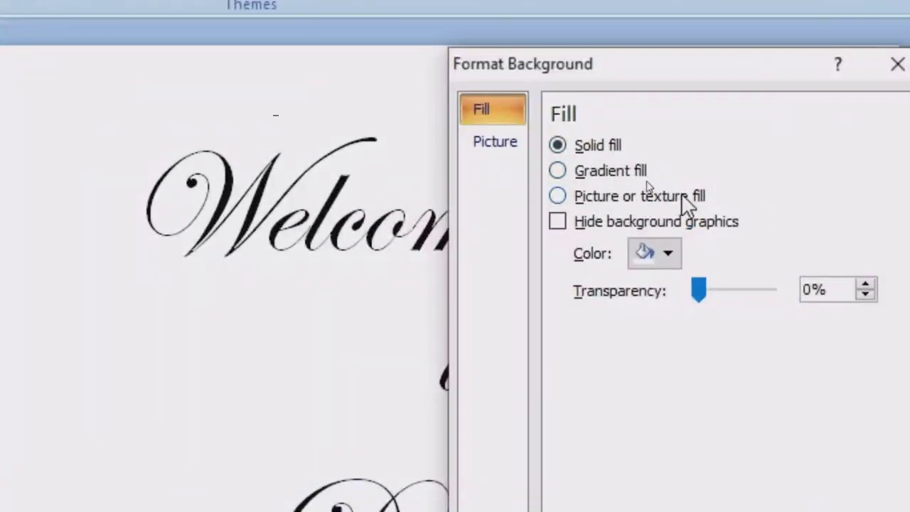
left_click(559, 196)
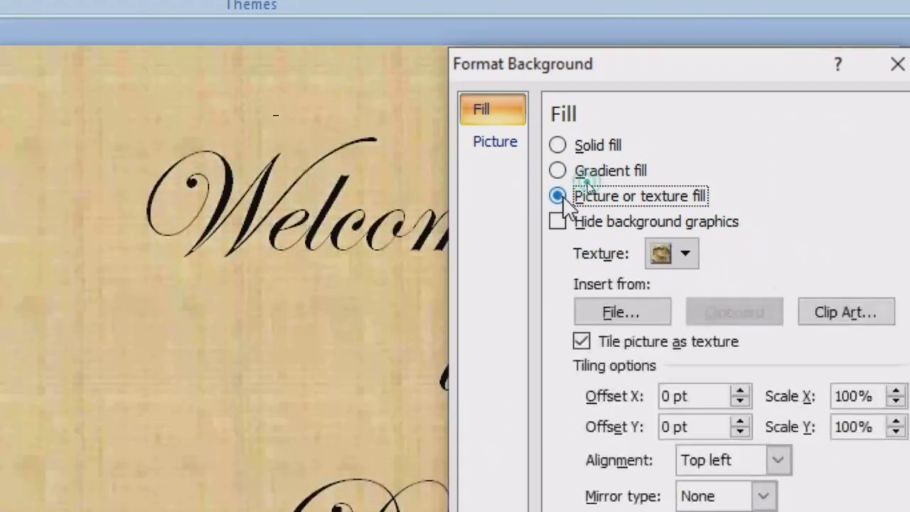
left_click(624, 313)
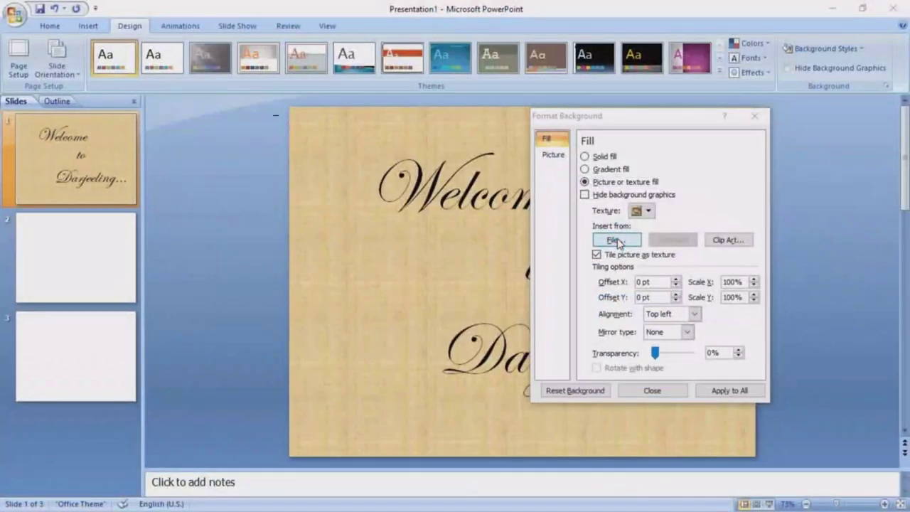
left_click_drag(673, 142, 582, 111)
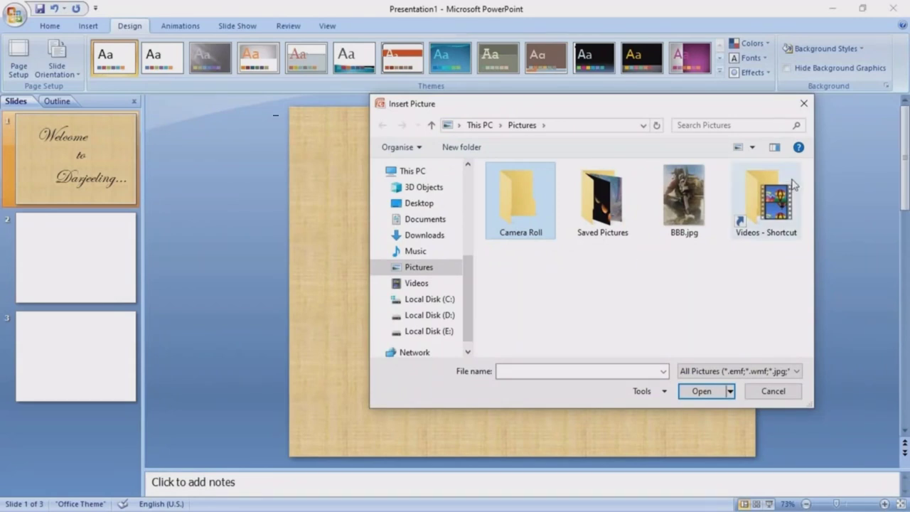
Step: Insert background1.jpg from Desktop > Darjeeling as the slide 1 background
left_click(413, 204)
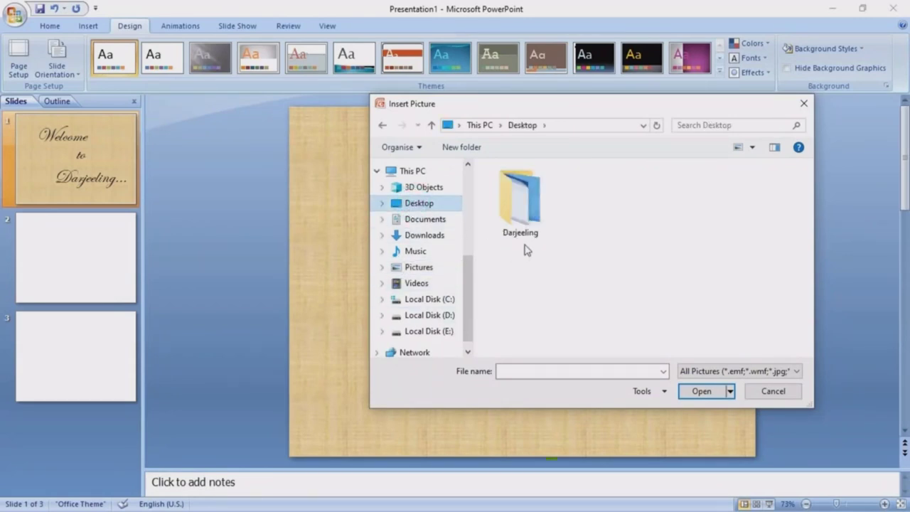
double_click(527, 204)
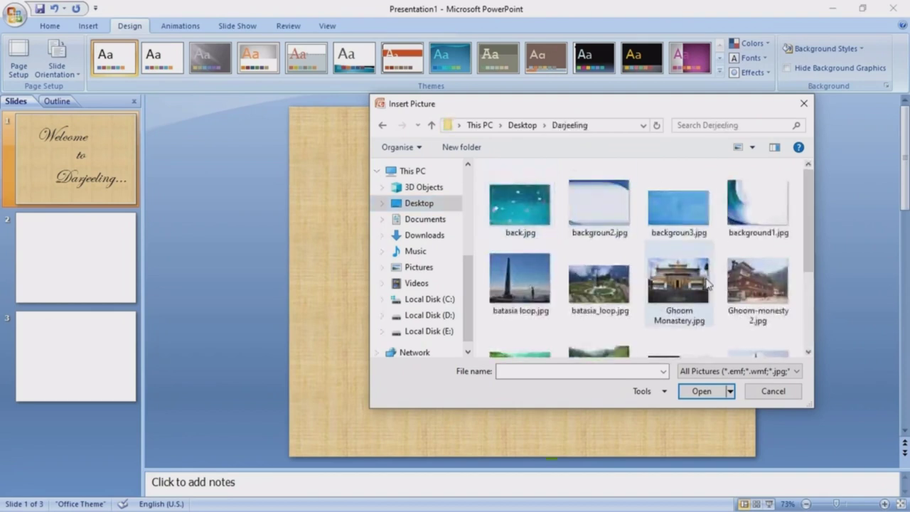
mouse_move(757, 205)
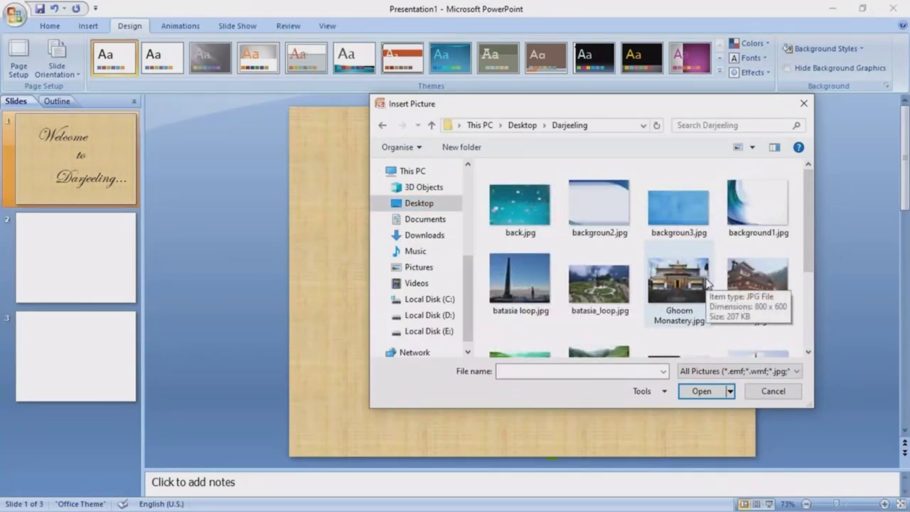
left_click(755, 208)
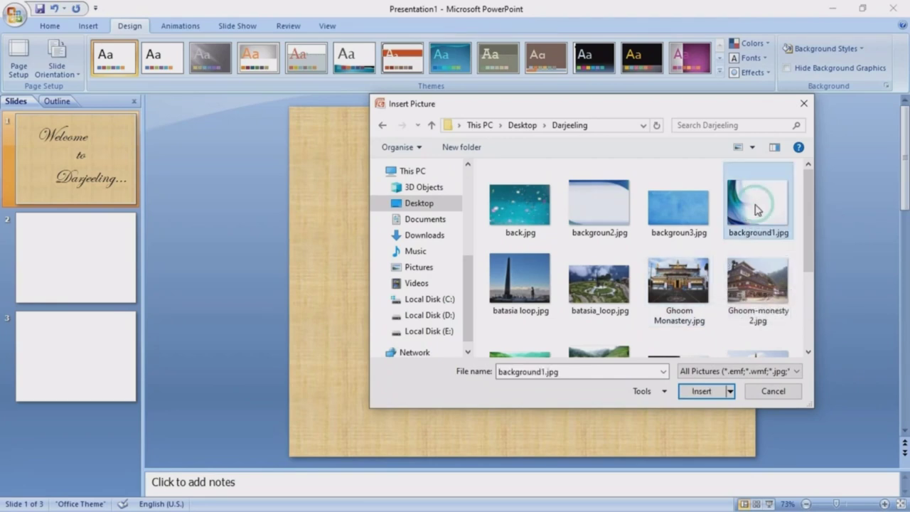
left_click(707, 393)
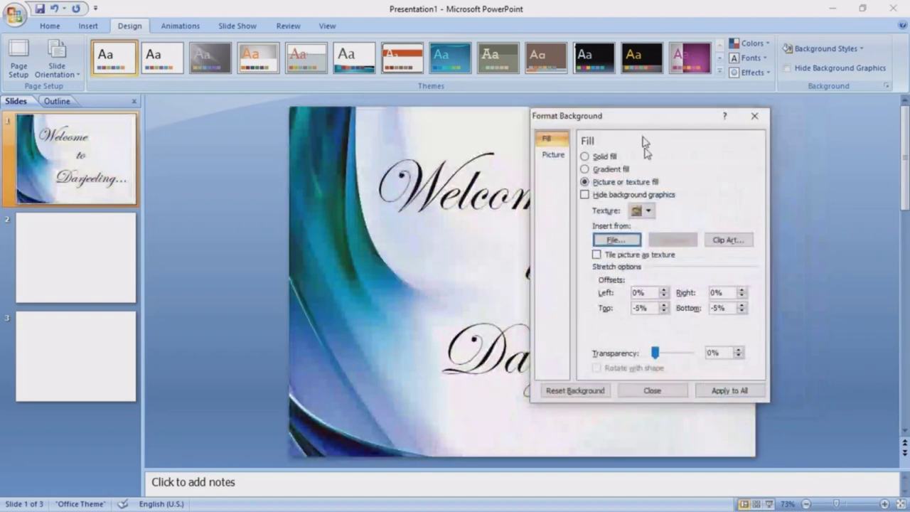
left_click_drag(643, 115, 752, 122)
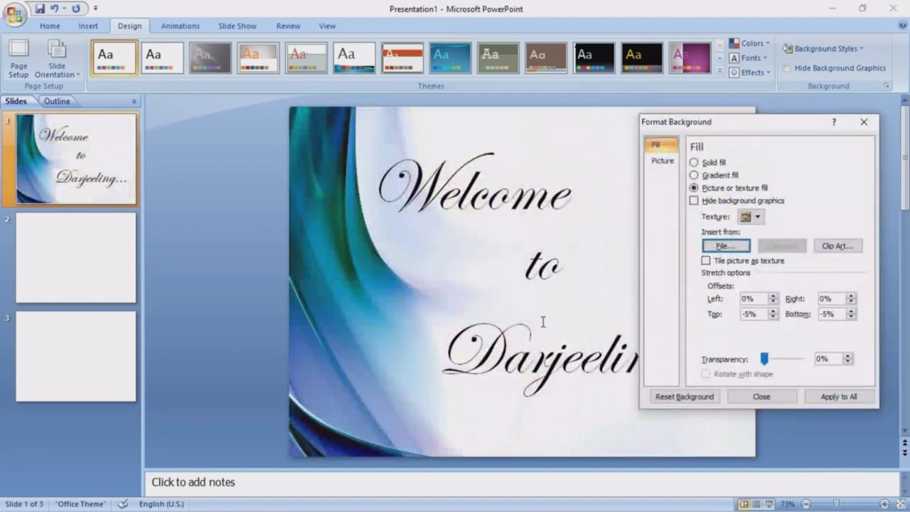
left_click(755, 397)
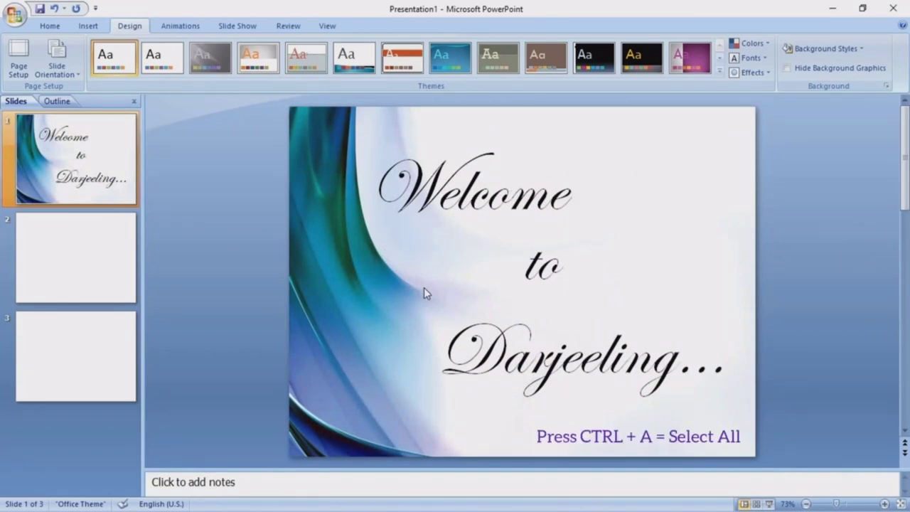
Step: Select and deselect the slide 1 text boxes, then go to slide 2
key("ctrl+a")
key("Right")
key("Right")
key("Right")
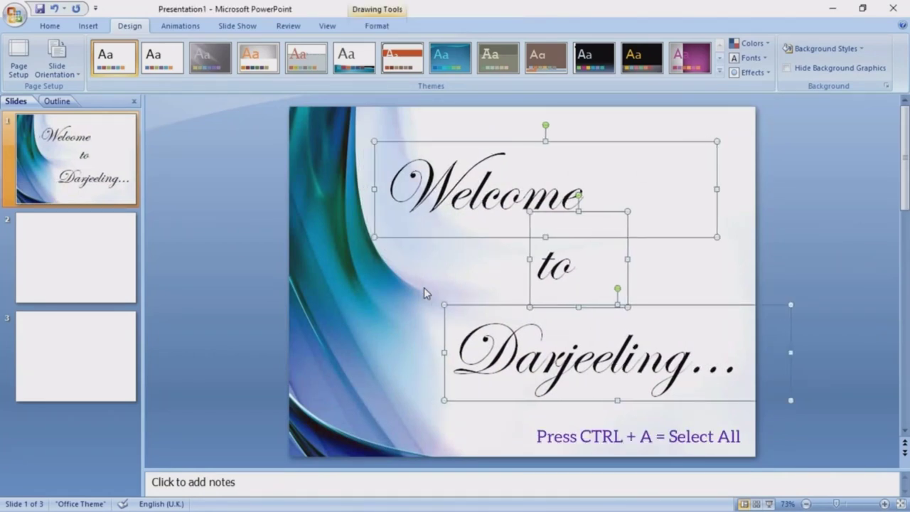
left_click(371, 313)
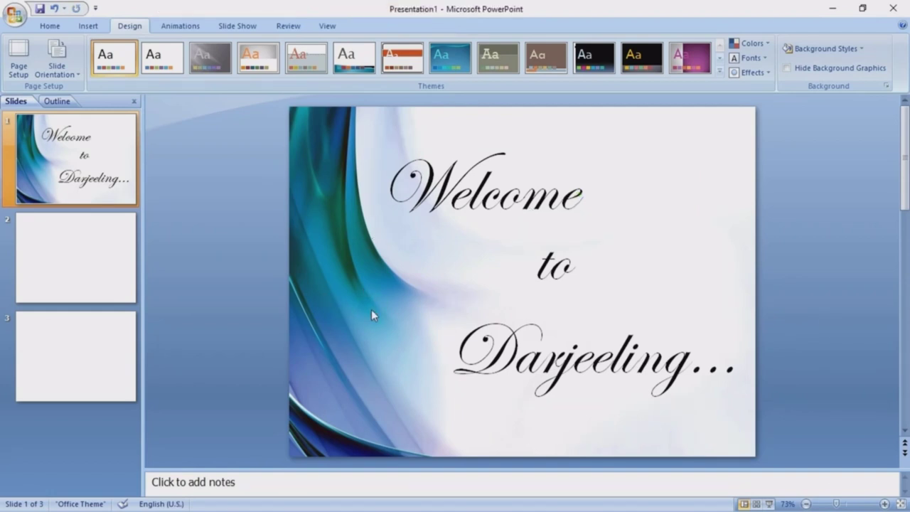
left_click(98, 259)
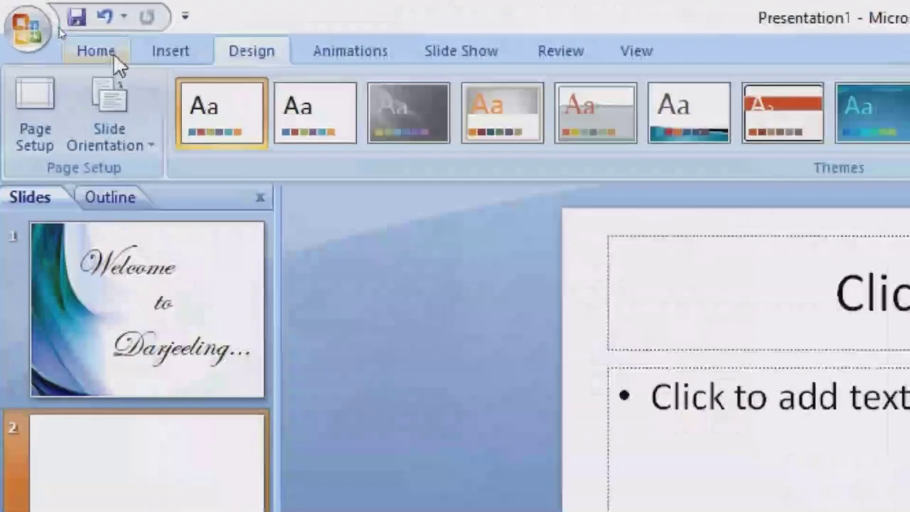
Step: Apply the Blank layout to slide 2
left_click(60, 28)
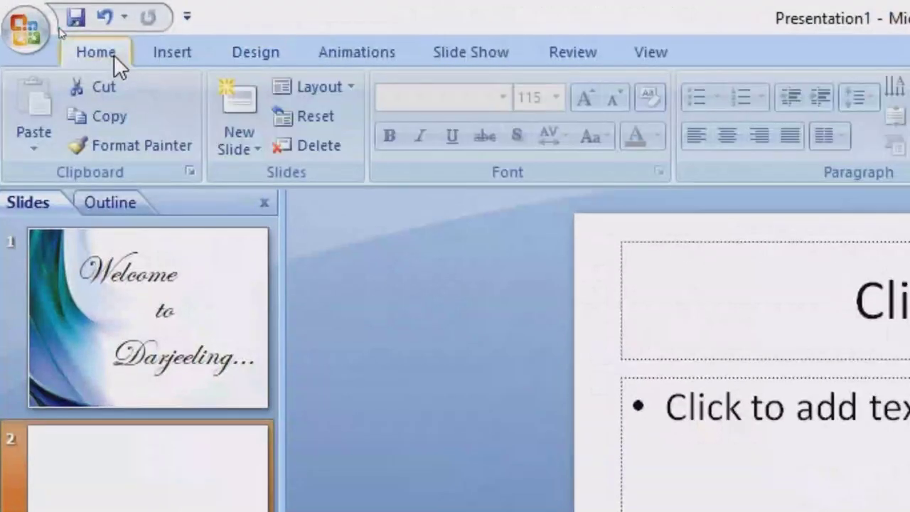
left_click(338, 91)
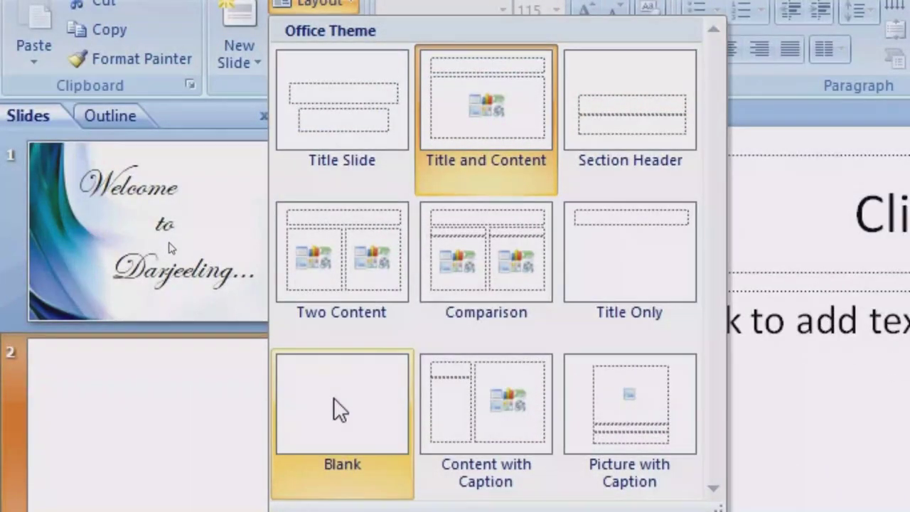
left_click(333, 398)
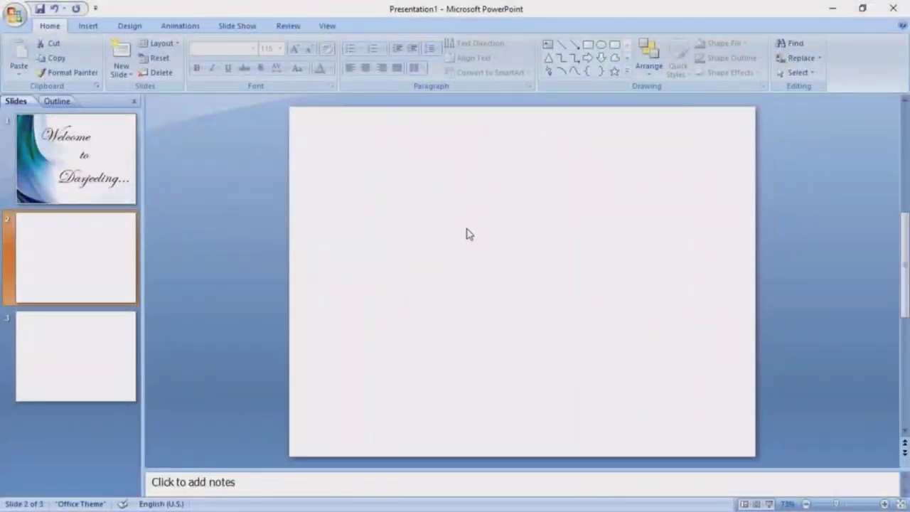
Step: Add a text box across the top of slide 2 reading 'Top 5 places in Darjeeling...'
left_click(547, 44)
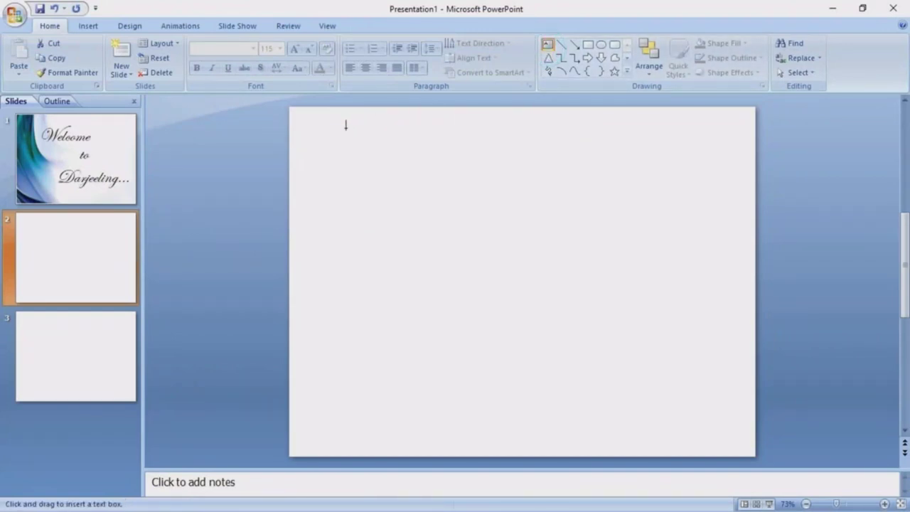
left_click_drag(327, 124, 721, 146)
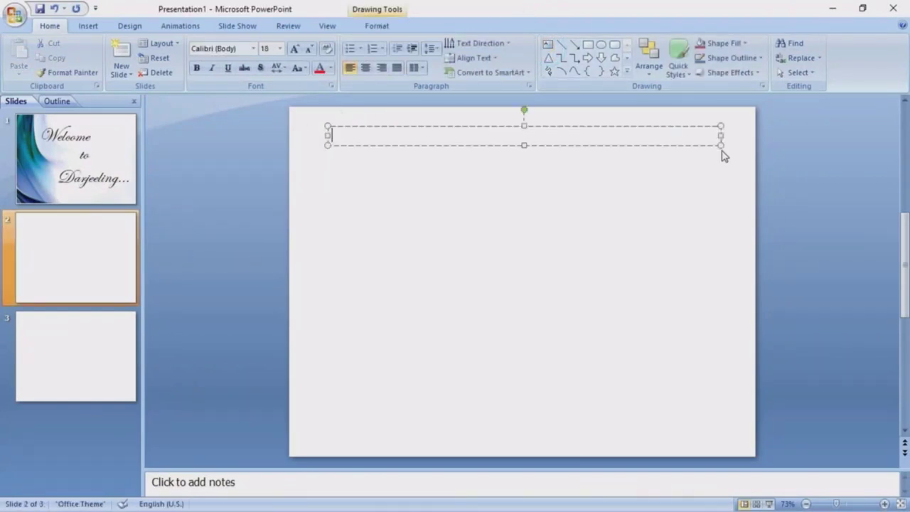
type("Top 5 places in Darjeeling…")
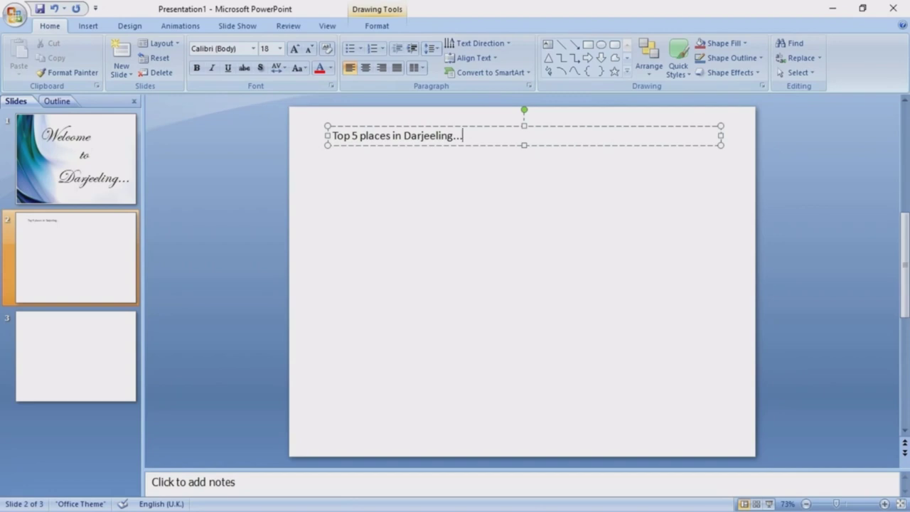
left_click(405, 218)
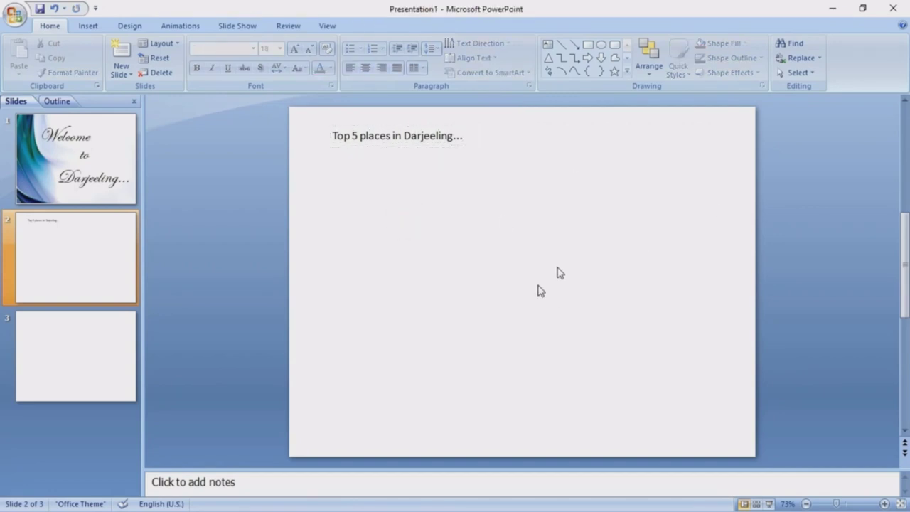
Step: Open the Word document on the desktop and scroll through its sections on Darjeeling's places
left_click(831, 12)
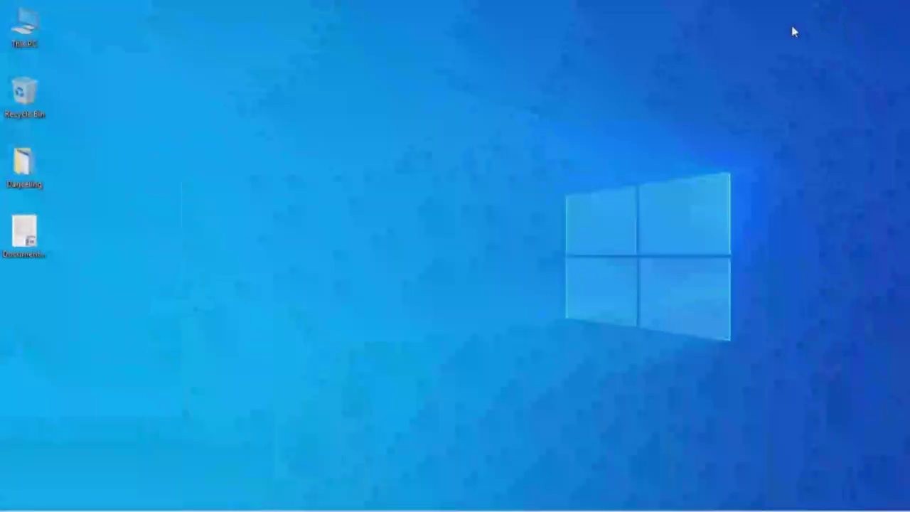
double_click(33, 240)
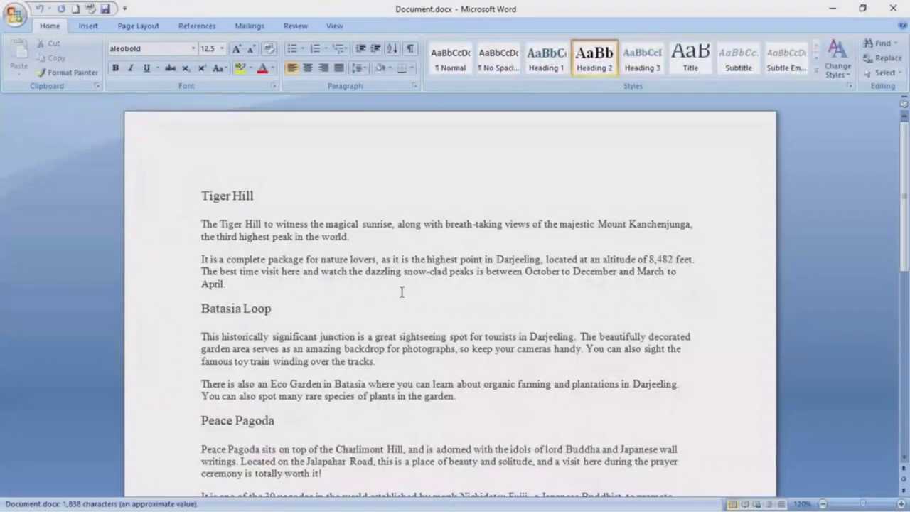
scroll(402, 292, "down", 1)
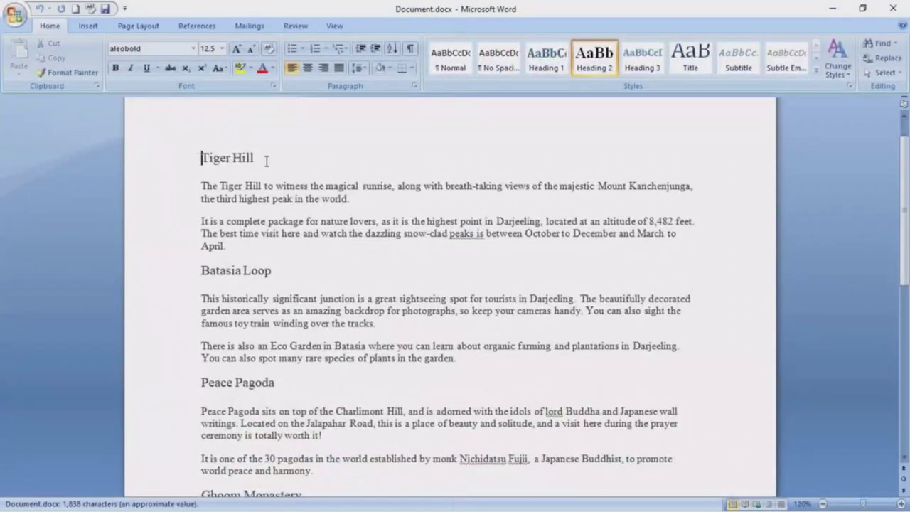
scroll(264, 276, "down", 1)
scroll(294, 273, "down", 2)
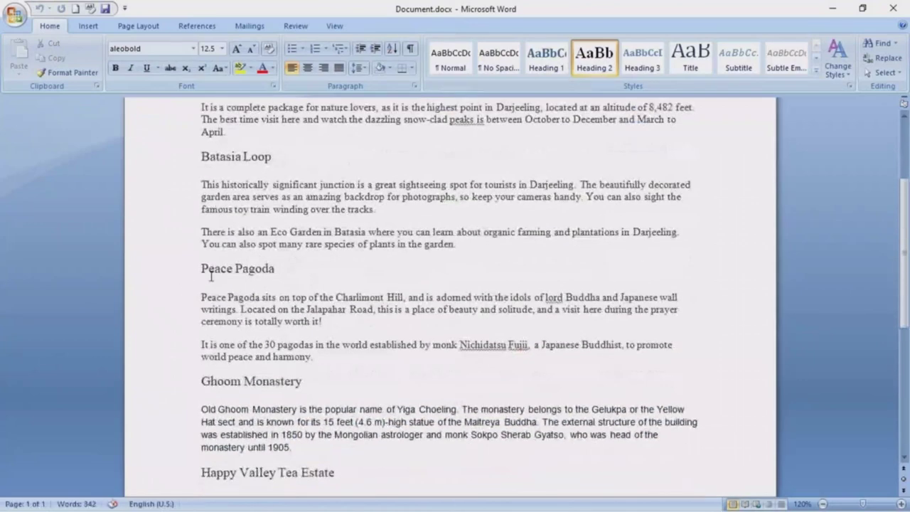
scroll(274, 273, "down", 1)
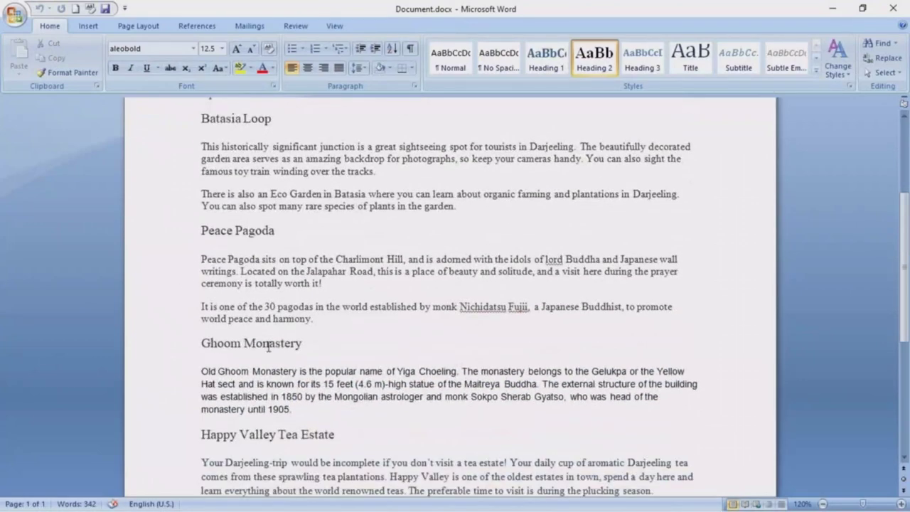
scroll(309, 344, "down", 1)
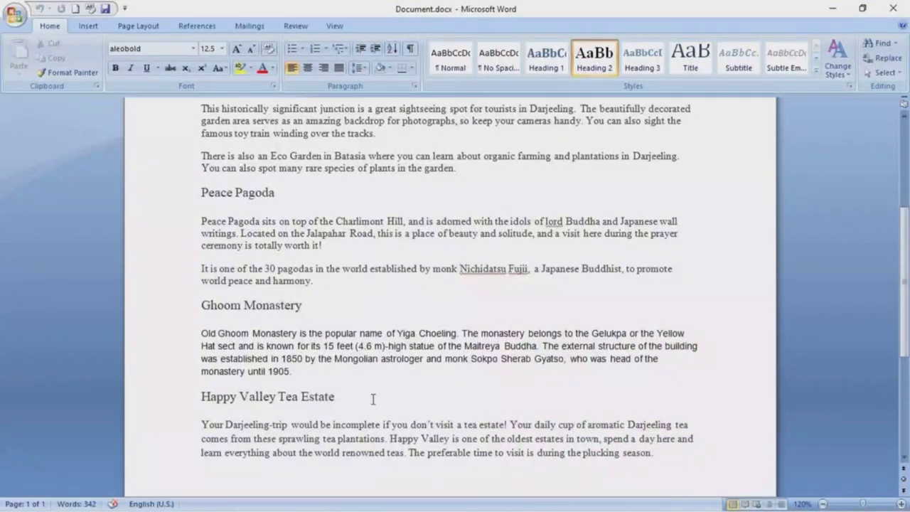
scroll(373, 399, "up", 1)
scroll(372, 399, "up", 2)
scroll(373, 399, "up", 2)
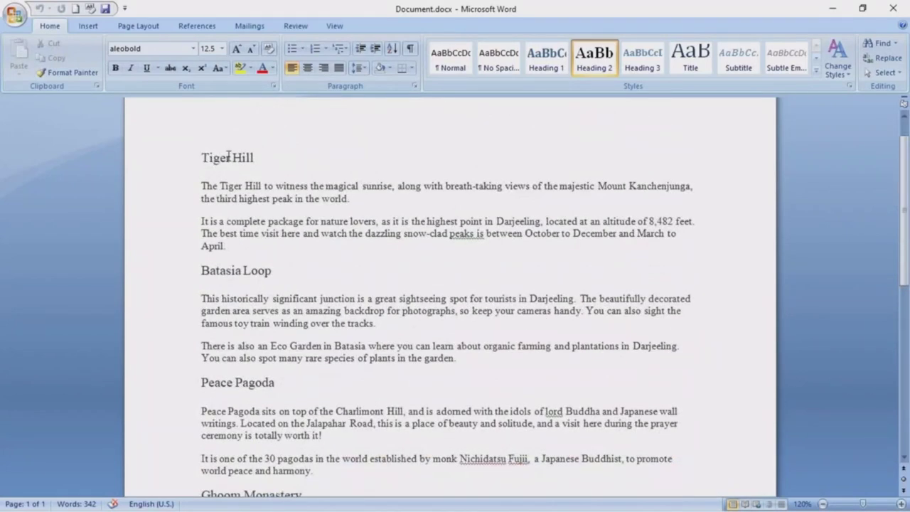
Step: Select the Tiger Hill heading in Word and switch back to PowerPoint
left_click_drag(202, 157, 287, 158)
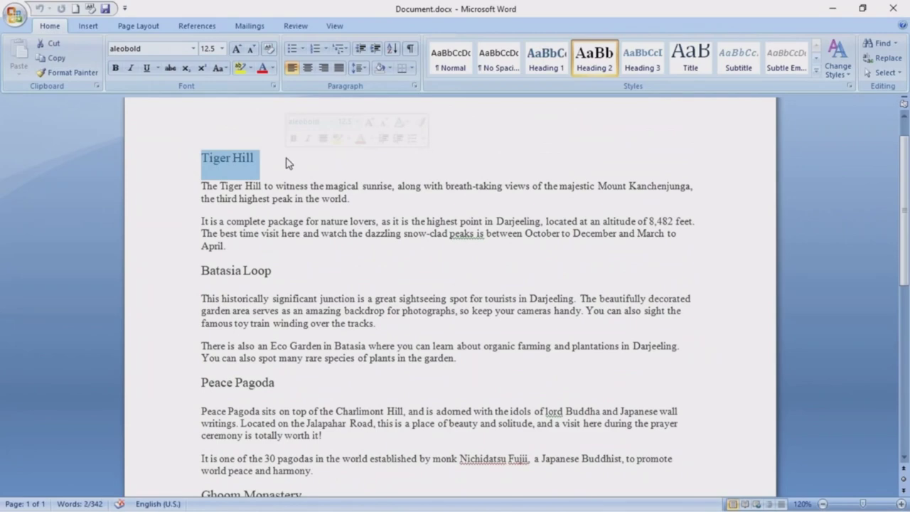
left_click(286, 163)
key("alt+Tab")
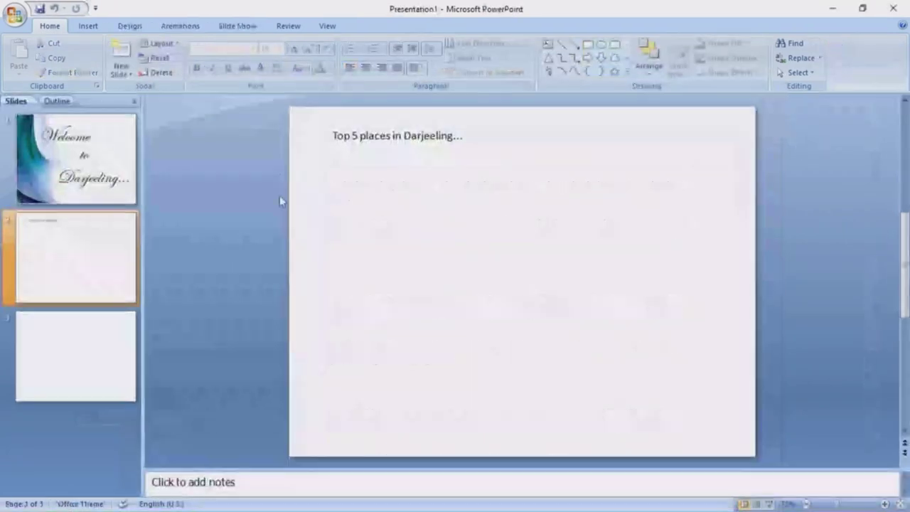
Step: Draw a text box under the slide 2 heading with arrow bullets applied
left_click(548, 44)
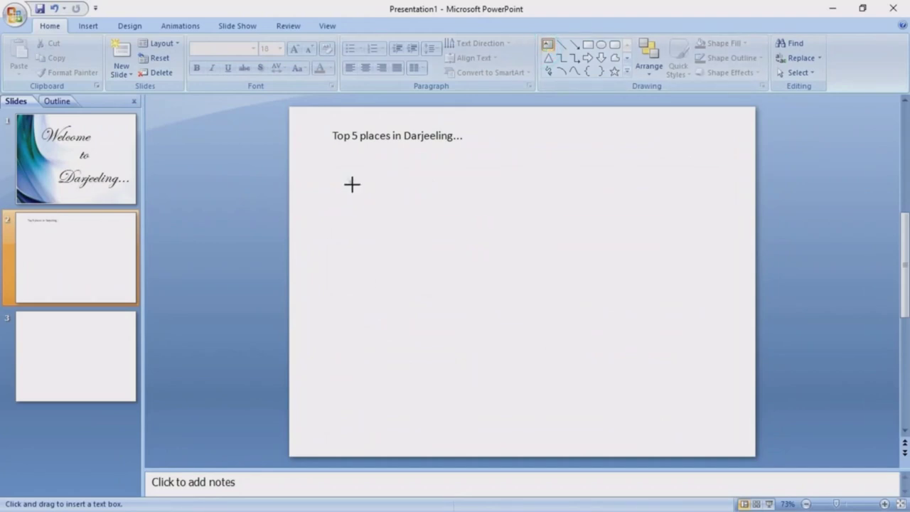
left_click_drag(352, 184, 686, 409)
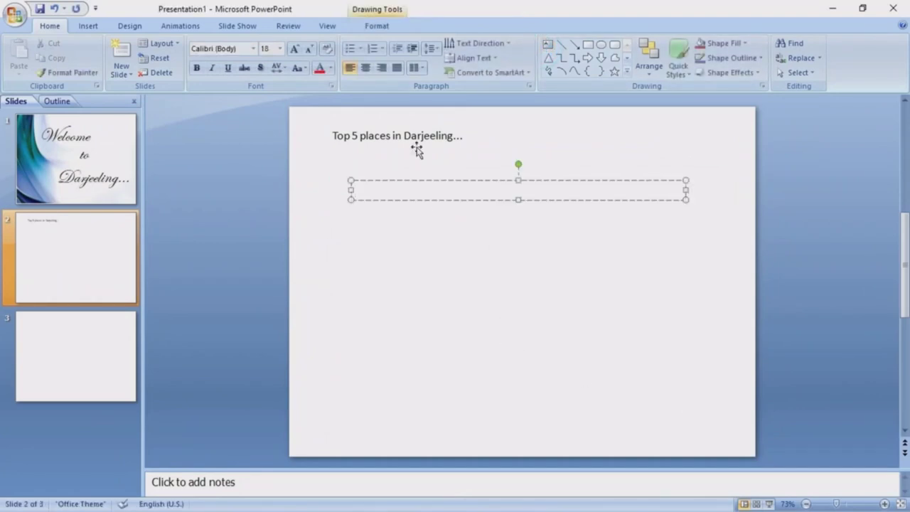
left_click(360, 49)
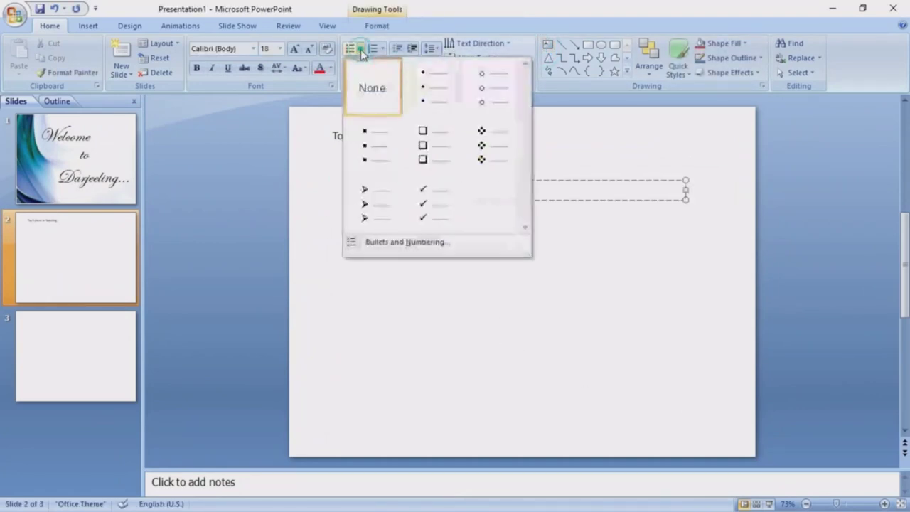
left_click(376, 217)
type("Tiger Hill")
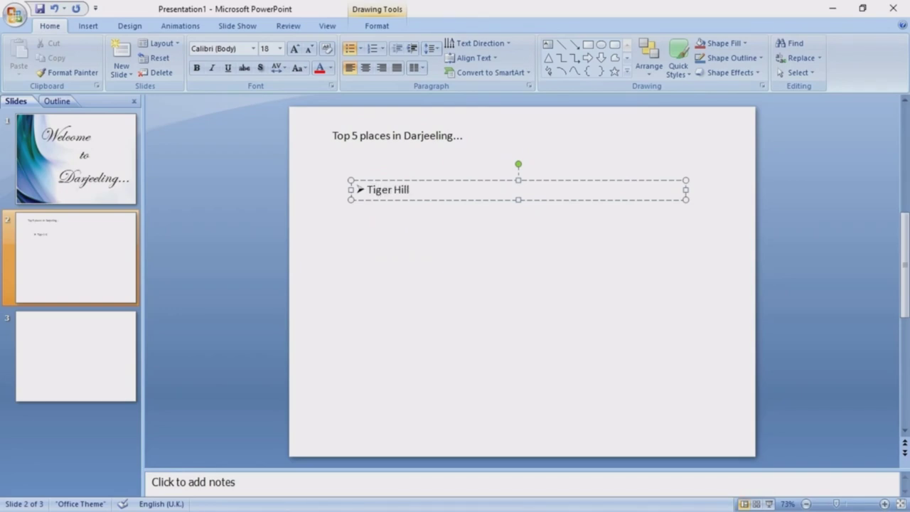
Step: List the five places from Tiger Hill to Happy Valley Tea Estate, pasting from Word, and shift the list right
key("Return")
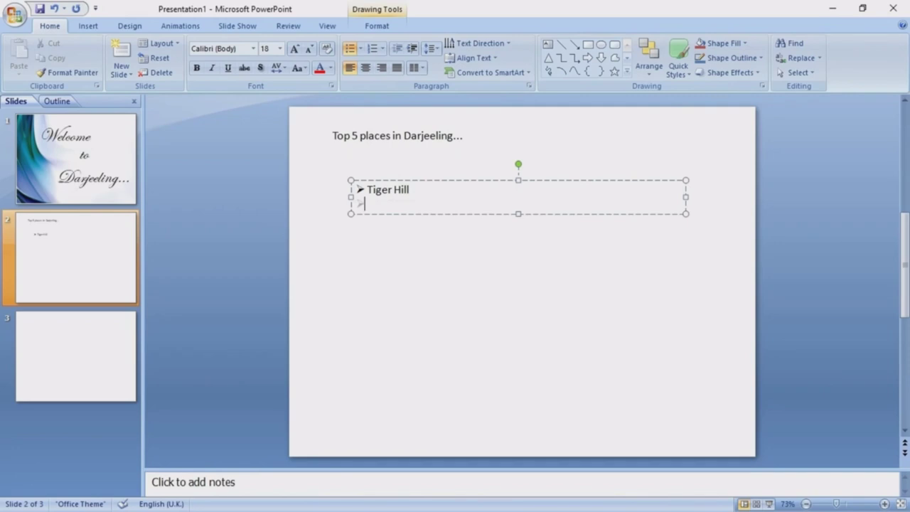
key("alt+Tab")
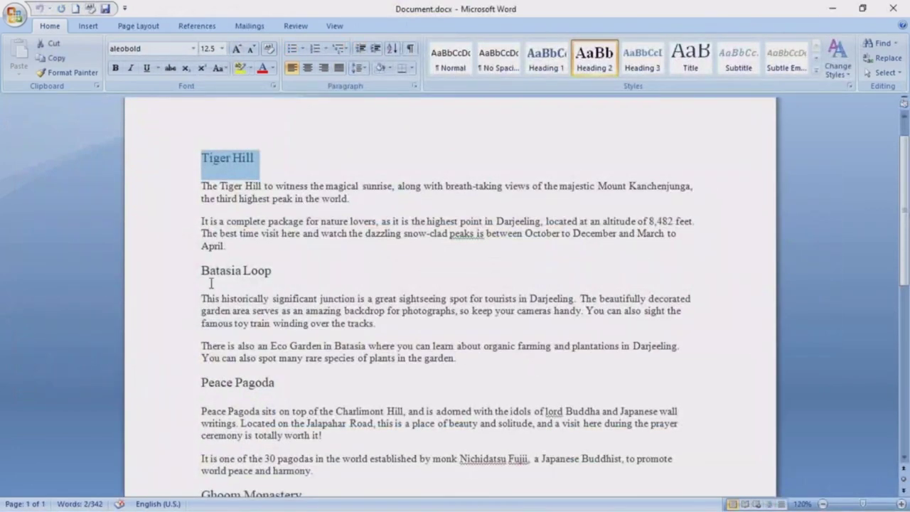
key("alt+Tab")
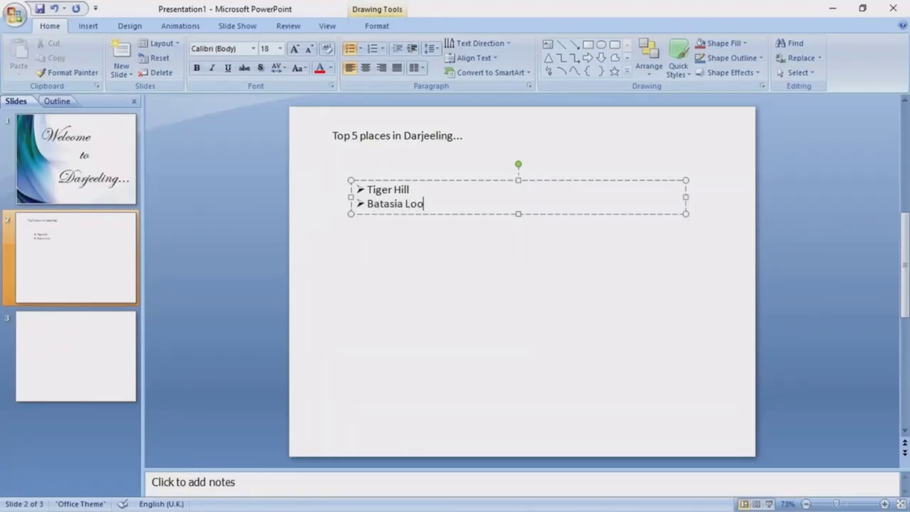
key("Return")
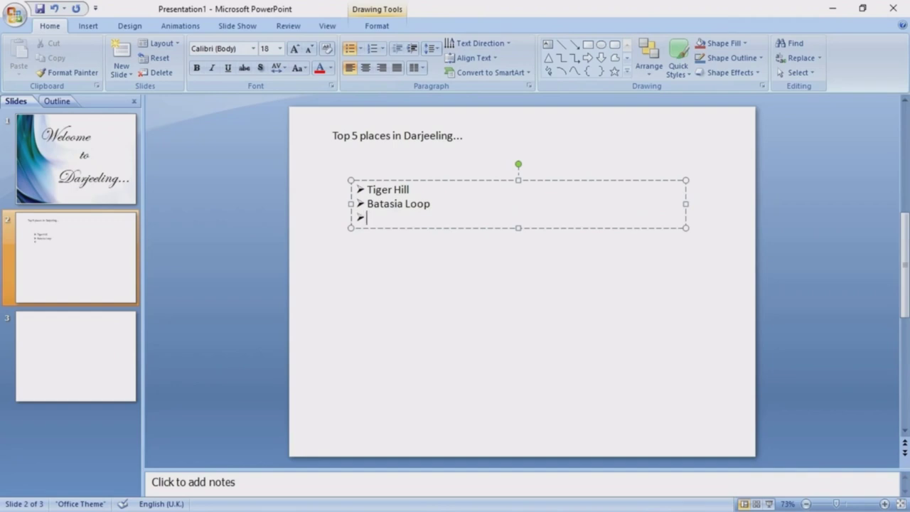
key("ctrl+v")
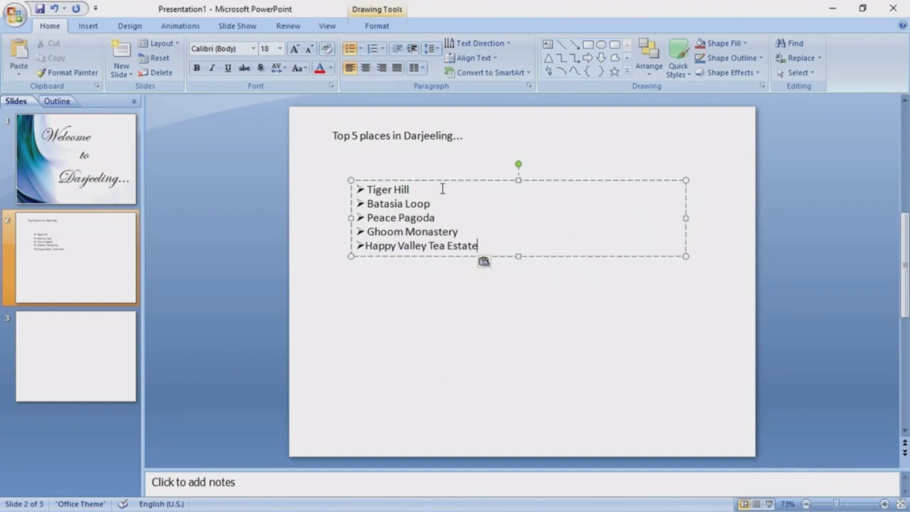
mouse_move(450, 180)
left_mouse_down()
mouse_move(503, 193)
mouse_move(482, 187)
left_mouse_up()
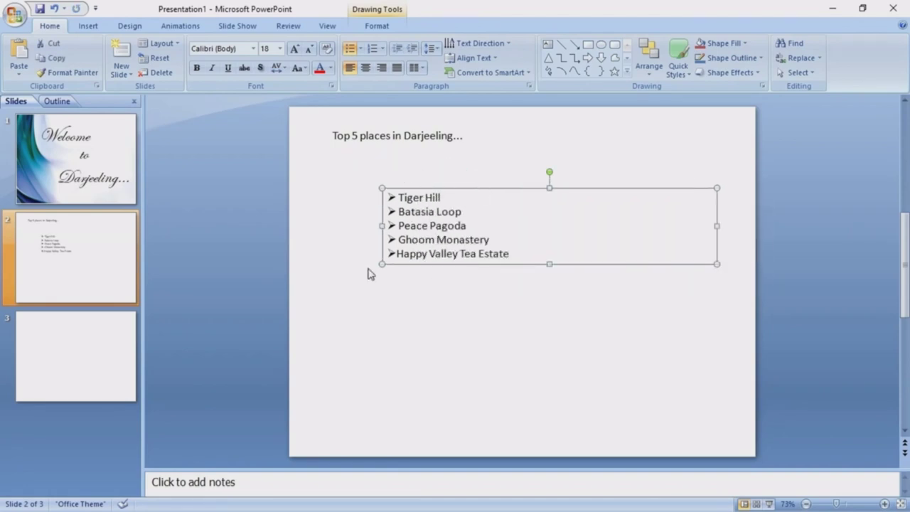
Step: Set the slide 2 heading to Monotype Corsiva at 40 pt
left_click(451, 135)
double_click(451, 135)
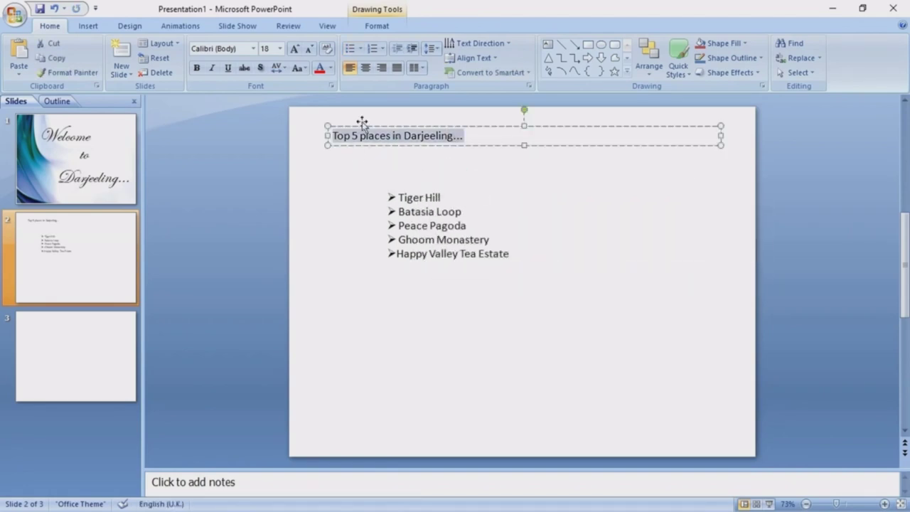
left_click(221, 49)
type("Monotype Corsi")
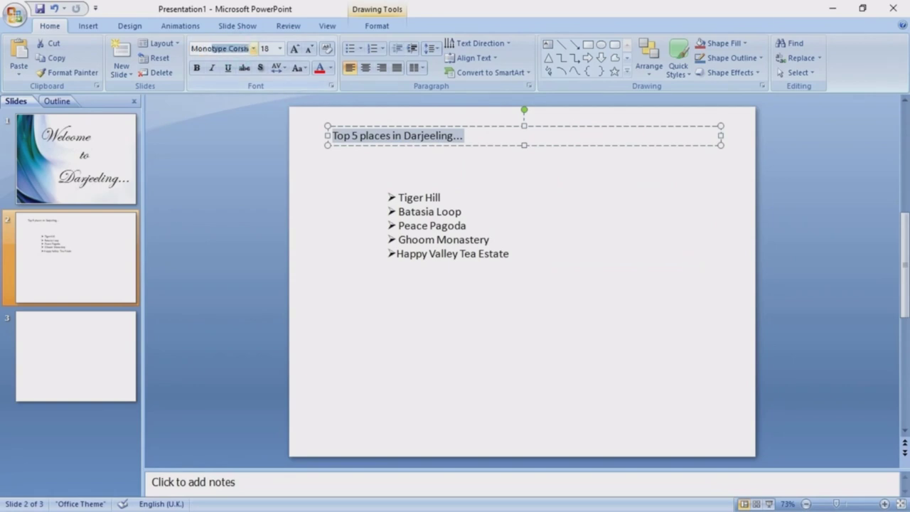
key("Return")
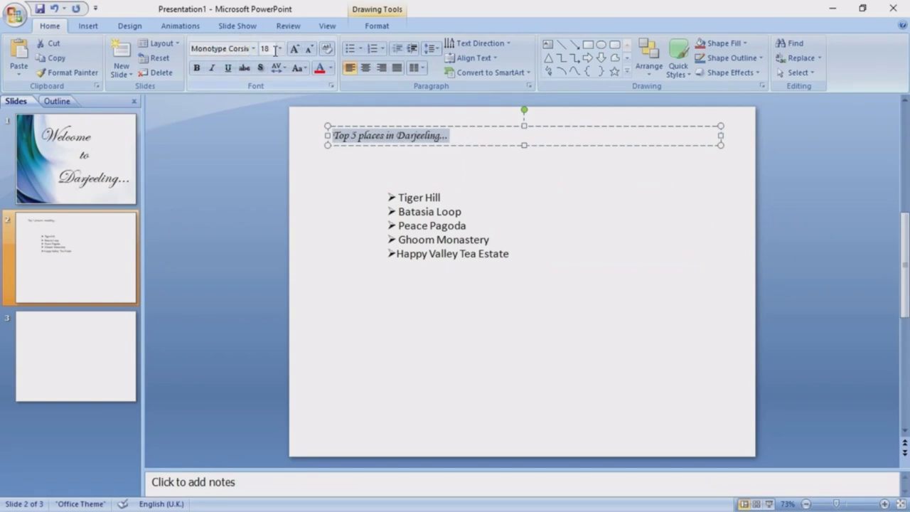
left_click(294, 48)
left_click(293, 49)
left_click(294, 49)
left_click(294, 49)
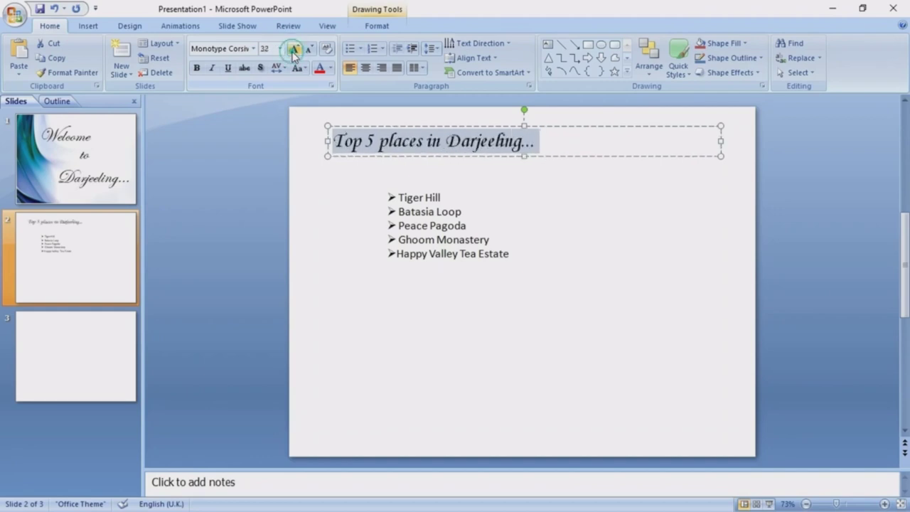
left_click(293, 49)
left_click(294, 48)
left_click(294, 48)
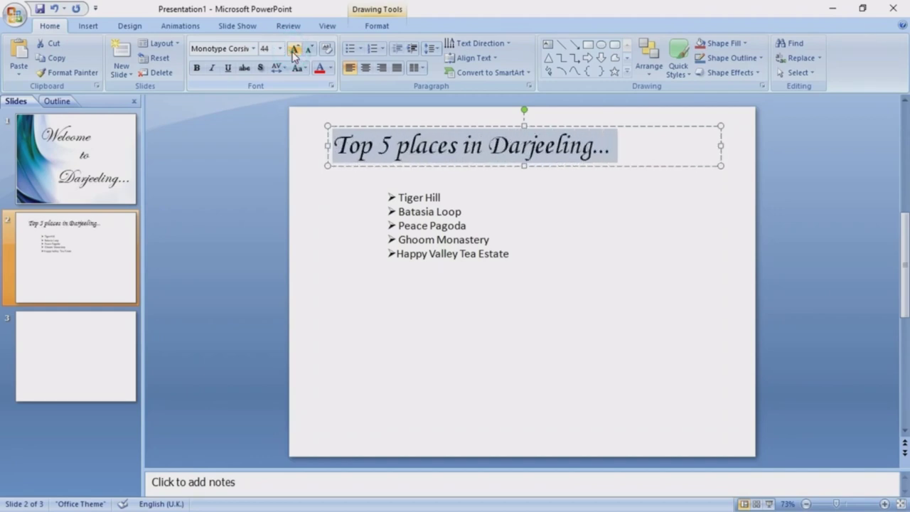
left_click(309, 49)
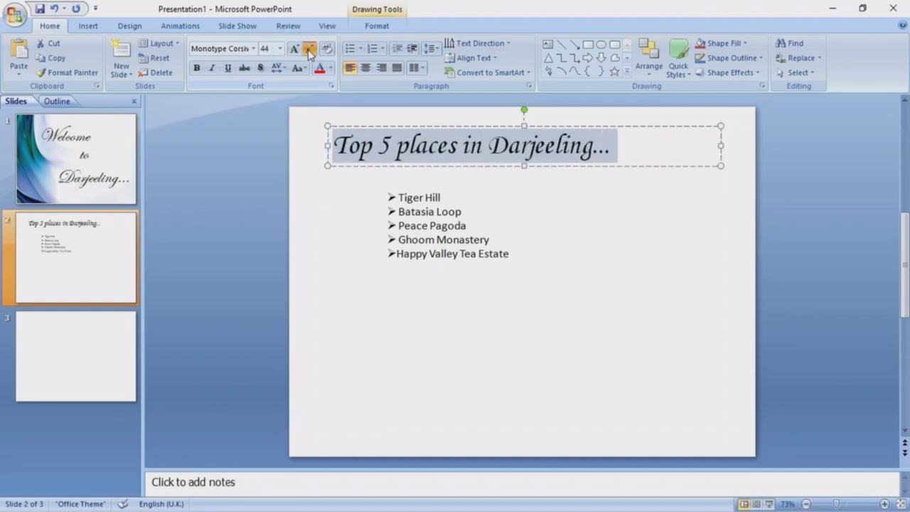
Step: Nudge the heading box slightly higher and colour the heading teal
left_click(478, 126)
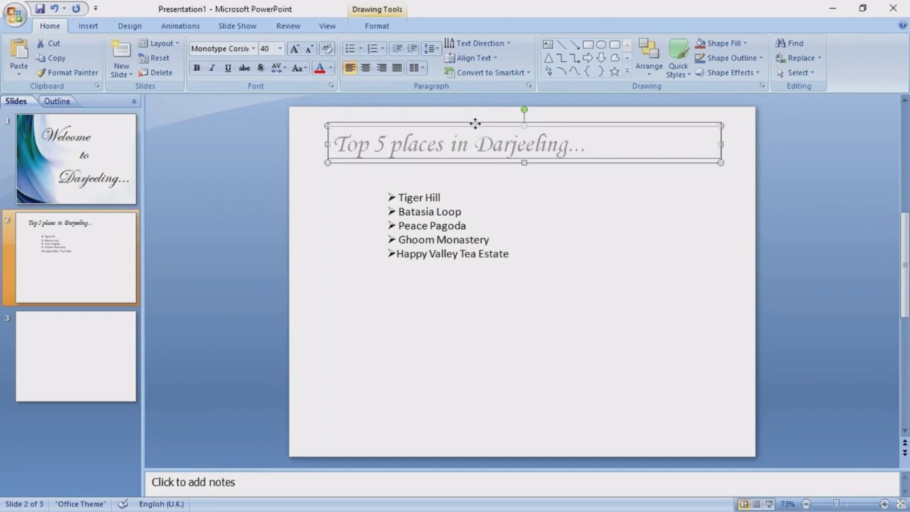
left_click_drag(479, 127, 474, 122)
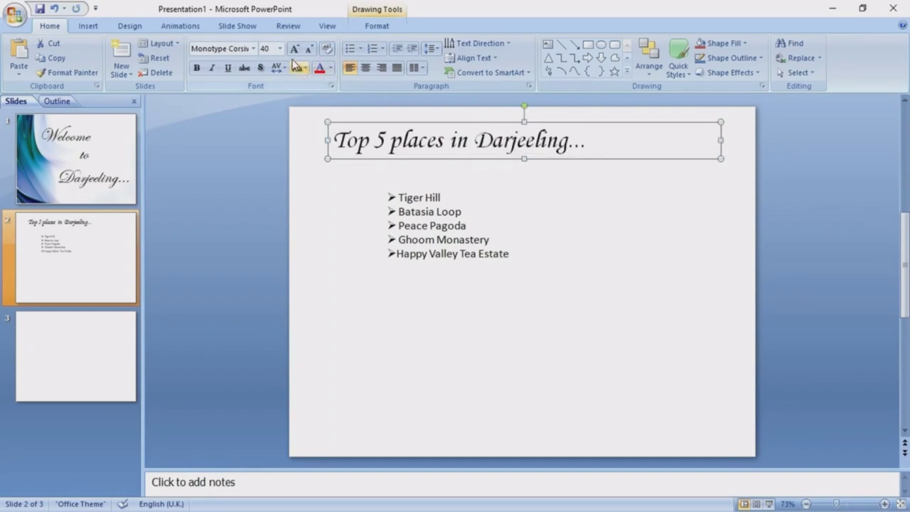
left_click(332, 71)
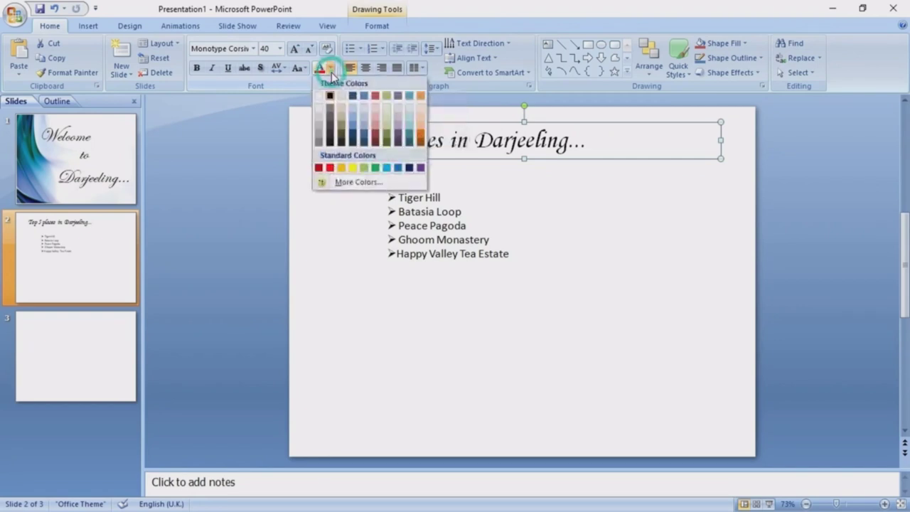
left_click(386, 169)
Step: Set all five bullet lines in dark blue Pristina
left_click(411, 224)
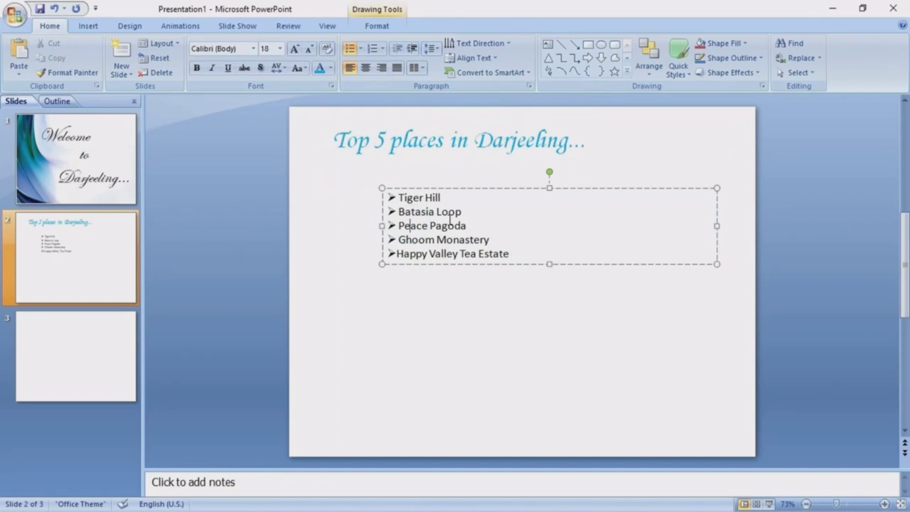
key("ctrl+a")
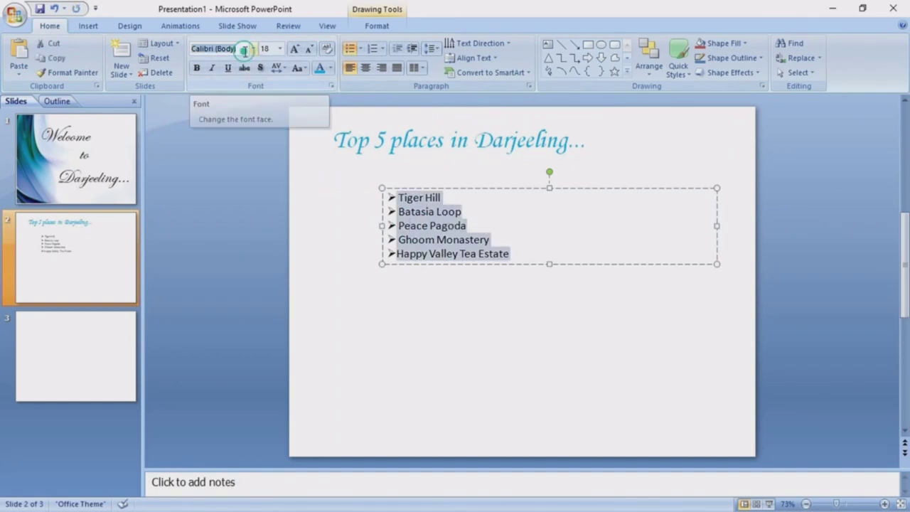
left_click(220, 49)
type("Pristina")
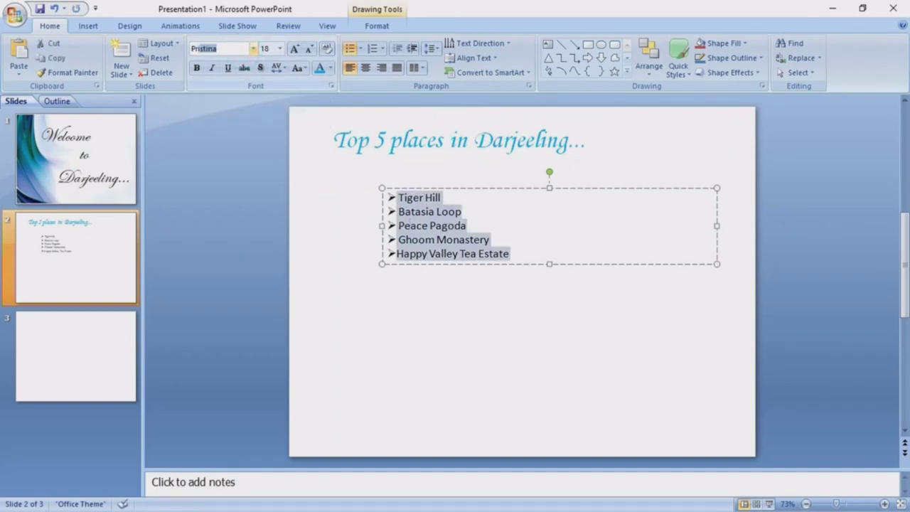
key("Return")
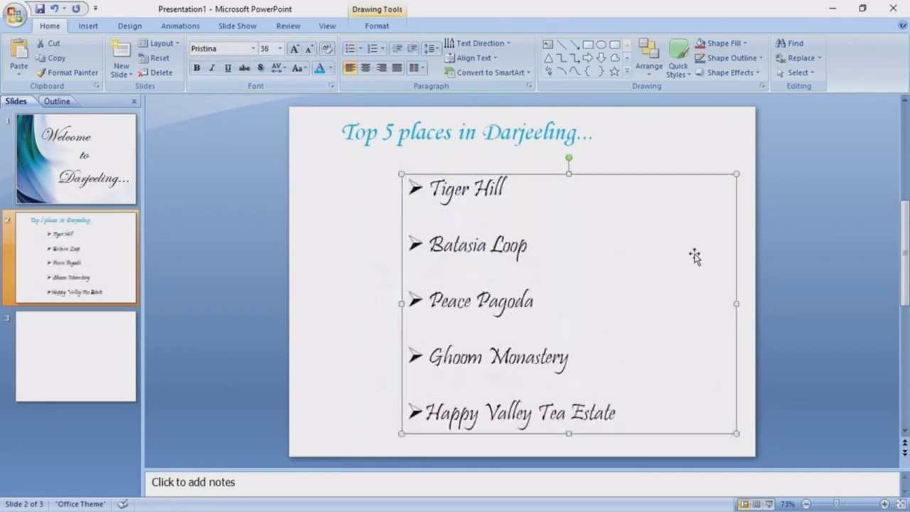
key("Left")
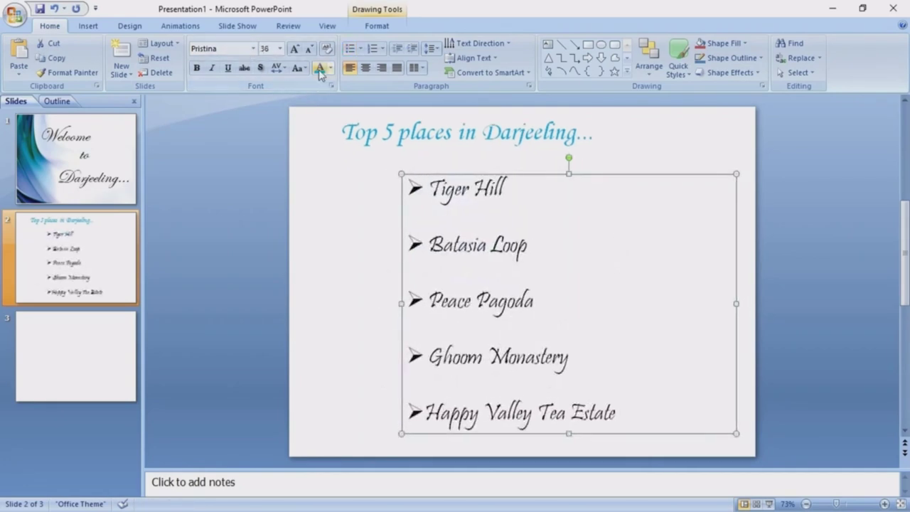
left_click(330, 68)
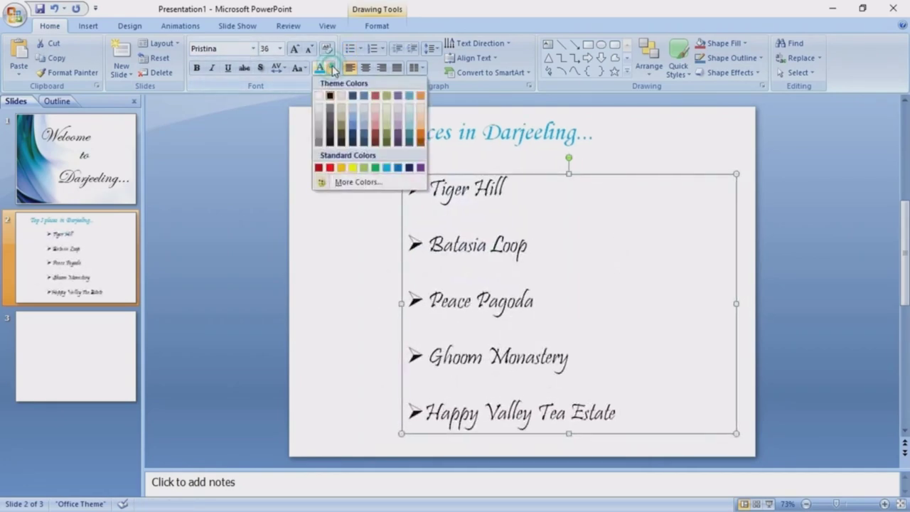
left_click(408, 167)
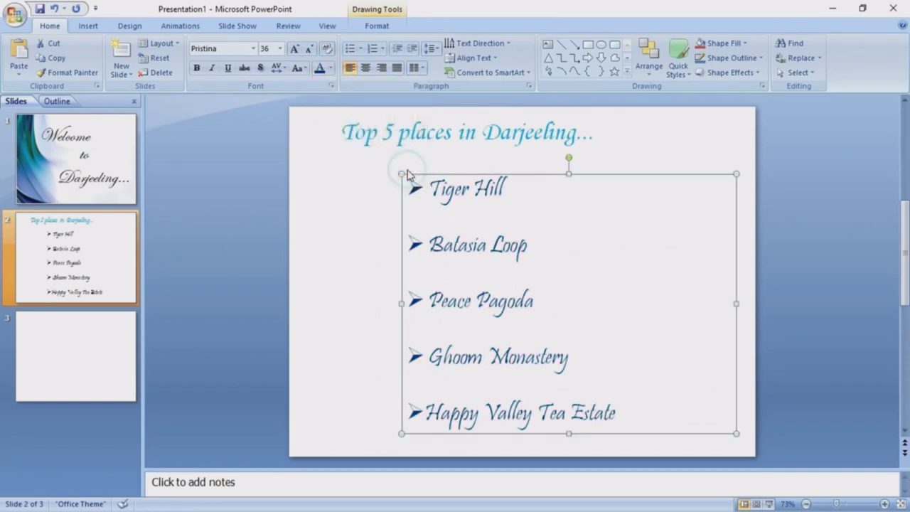
left_click(335, 209)
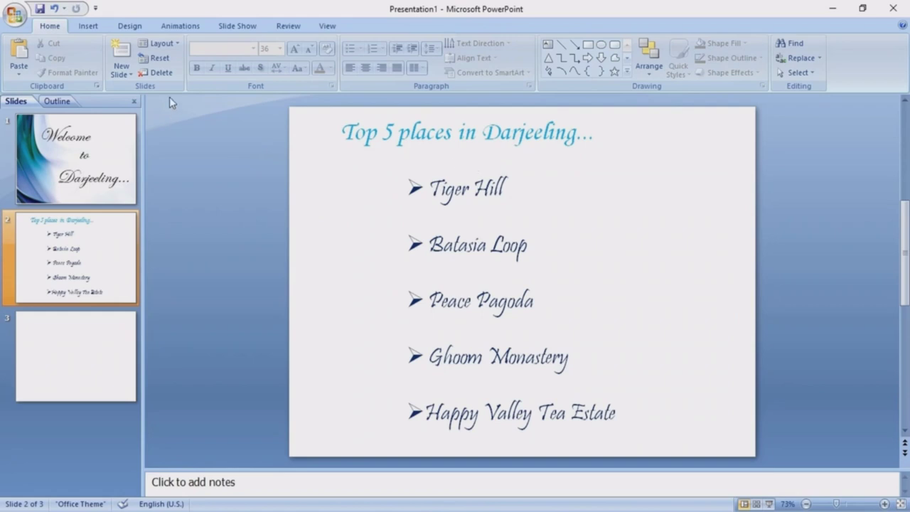
Step: Draw a horizontal straight line beneath the slide 2 heading
left_click(89, 27)
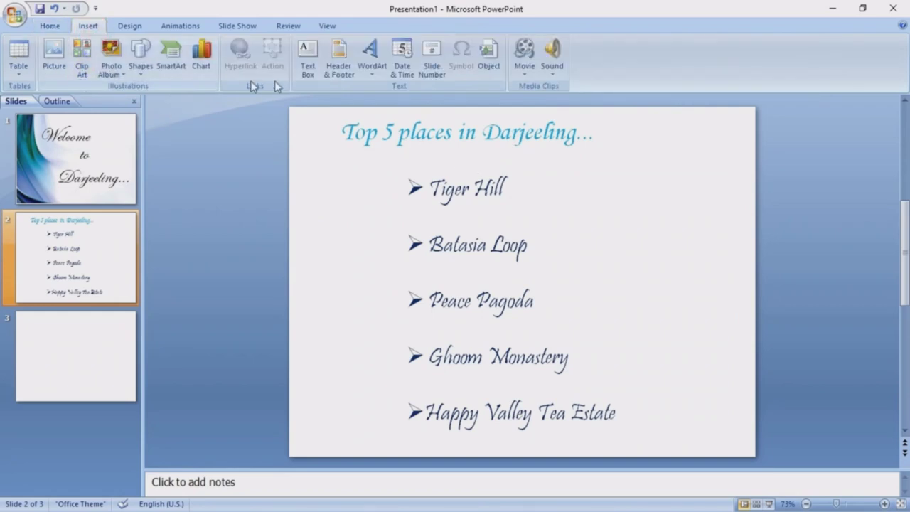
left_click(140, 60)
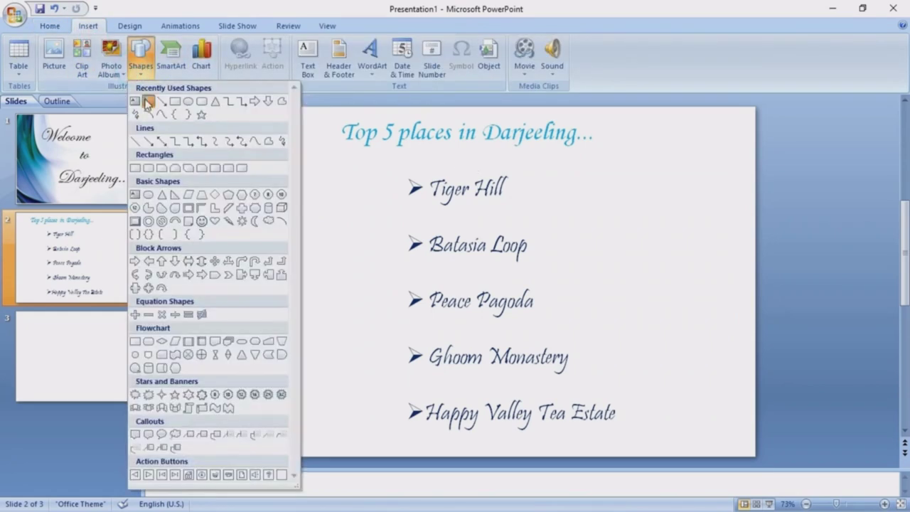
left_click(148, 102)
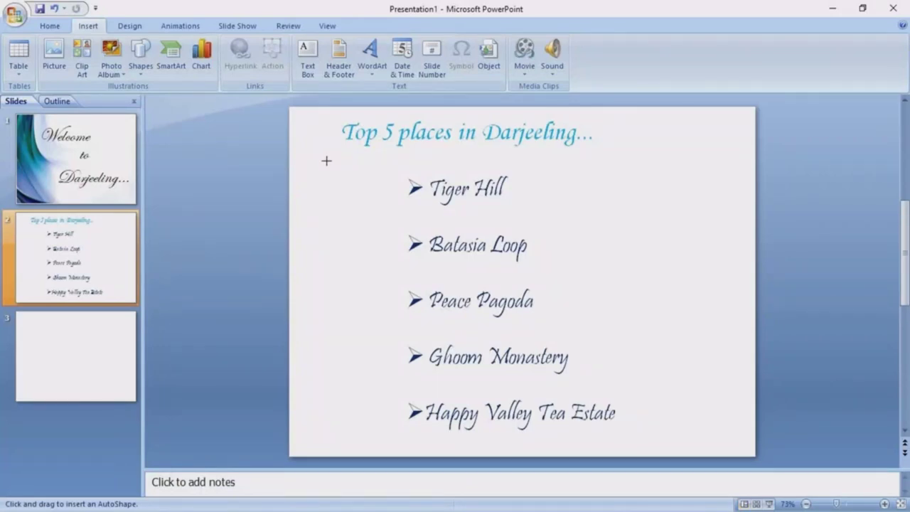
left_click_drag(317, 159, 711, 158)
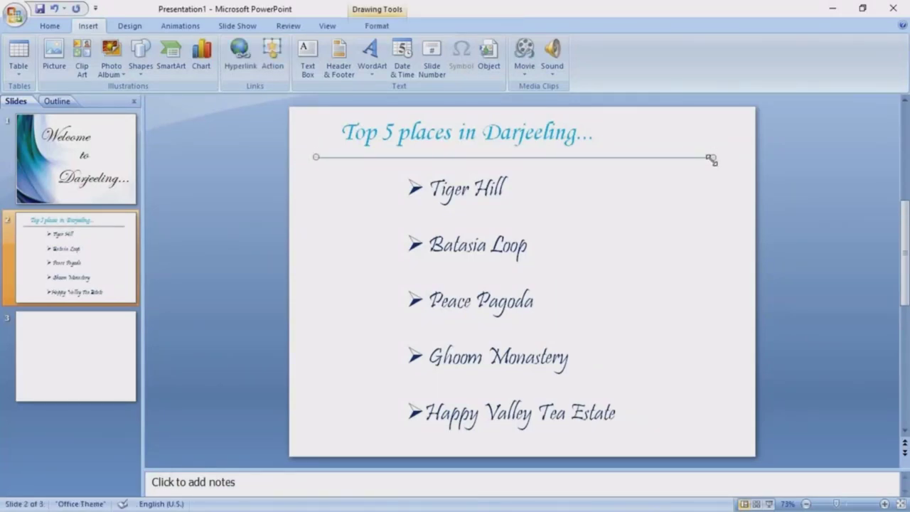
Step: Give the slide 2 title divider line the thick black Shape Style, after briefly trying blue-grey
left_click(391, 27)
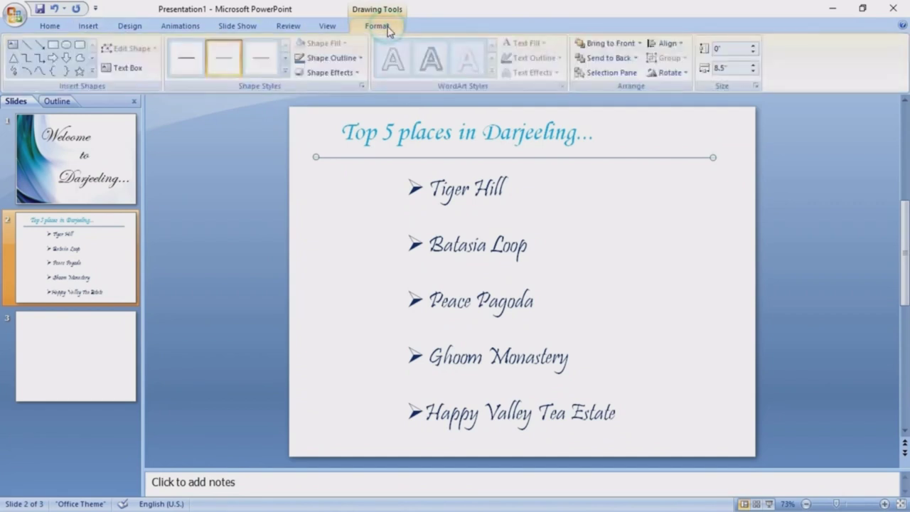
left_click(286, 73)
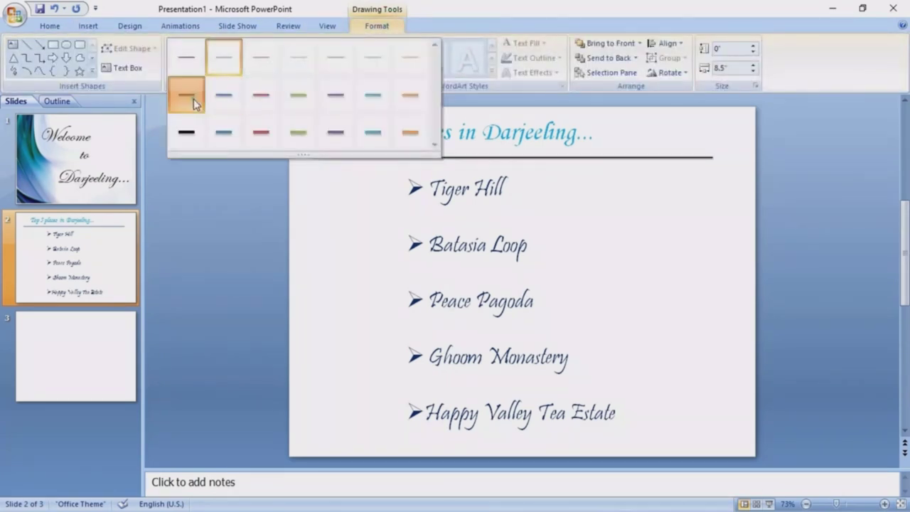
left_click(186, 131)
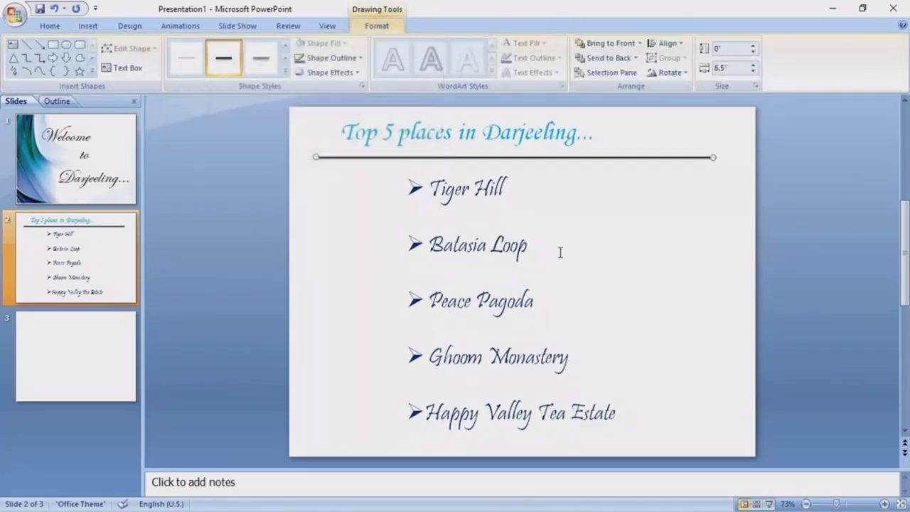
left_click(268, 68)
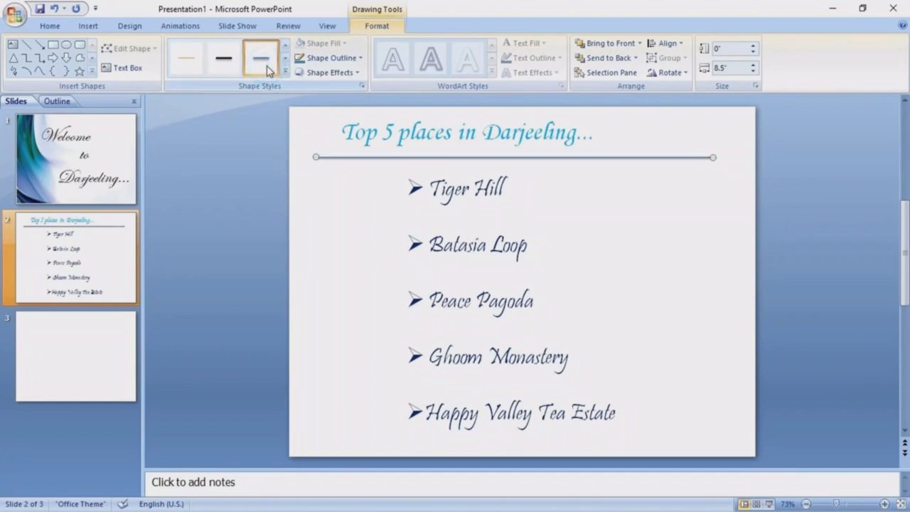
left_click(227, 61)
left_click(343, 245)
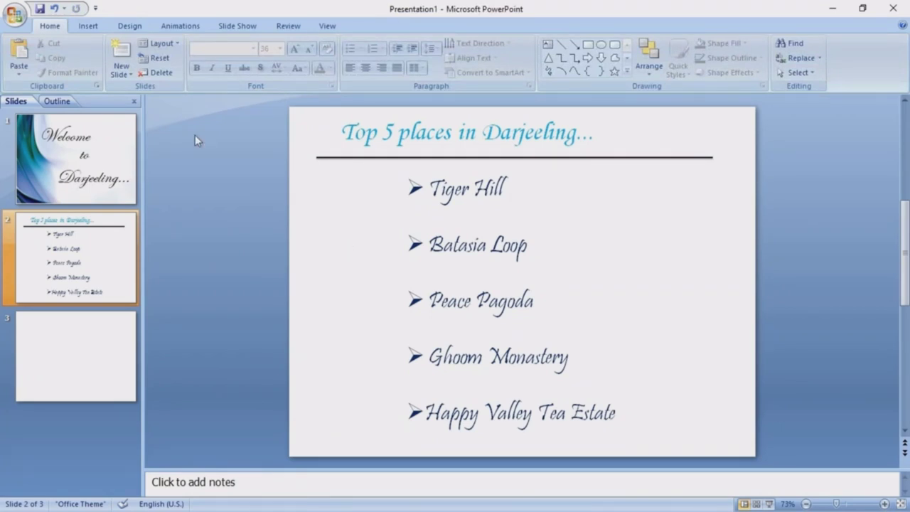
Step: Set slide 2's background to a picture fill using background1.jpg through Format Background
left_click(88, 26)
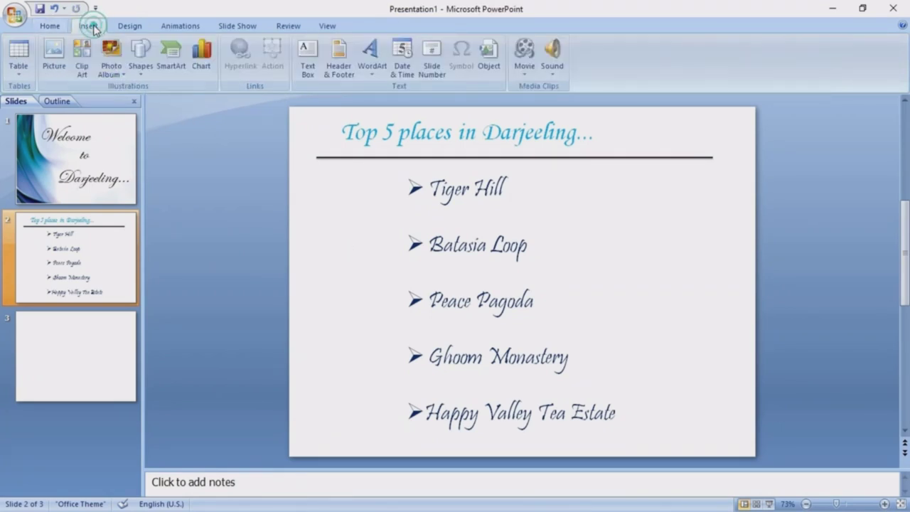
left_click(128, 26)
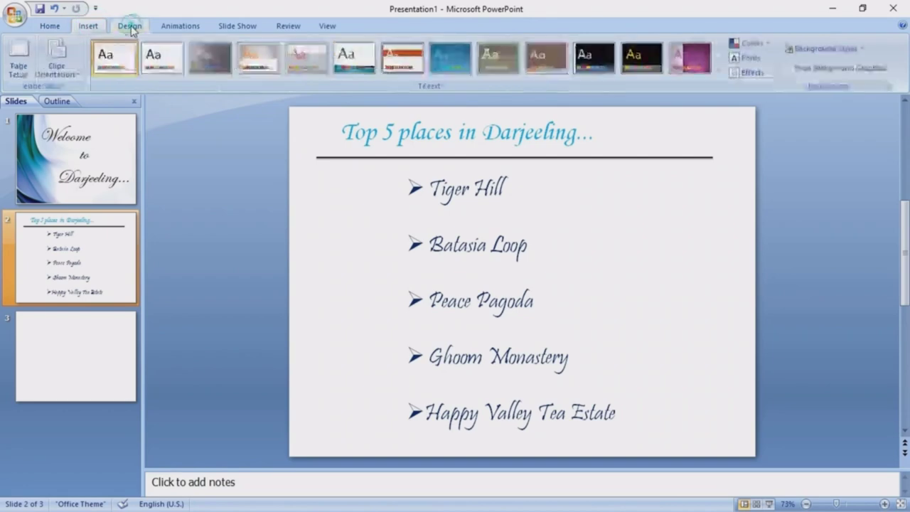
left_click(812, 50)
left_click(761, 190)
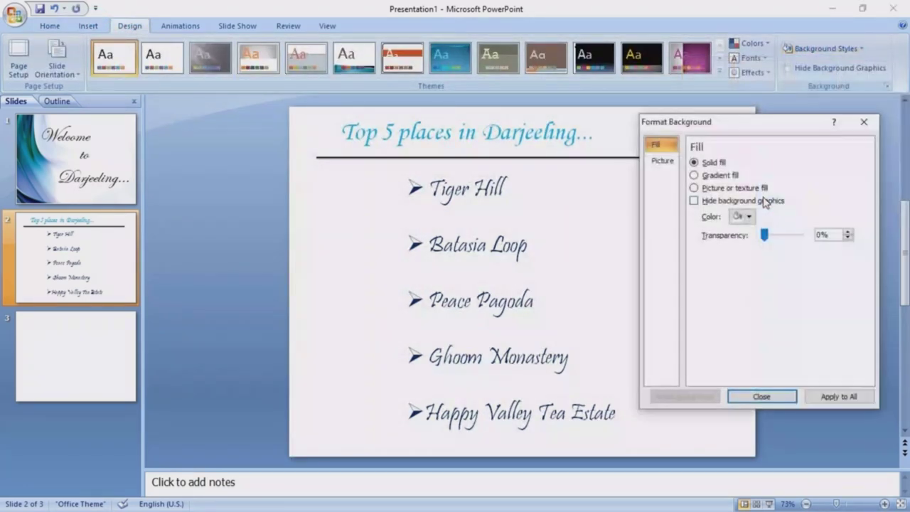
left_click(718, 188)
left_click(714, 253)
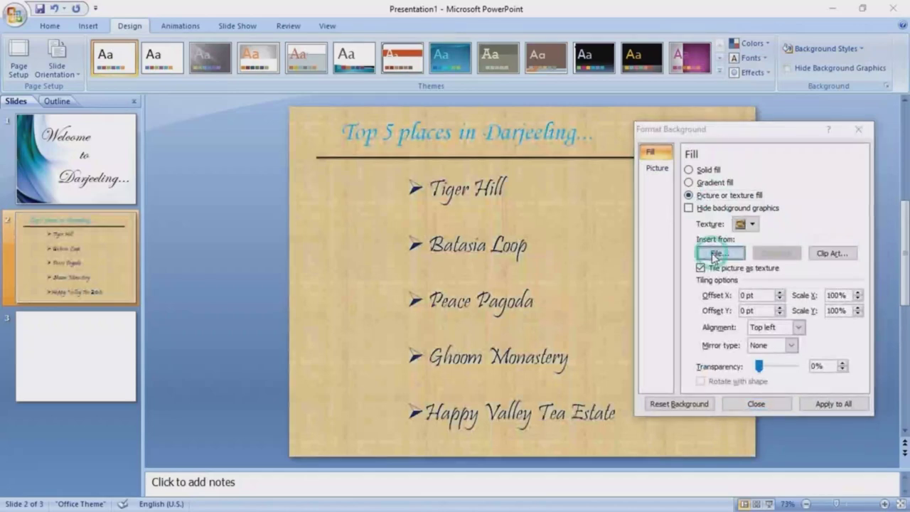
left_click(848, 248)
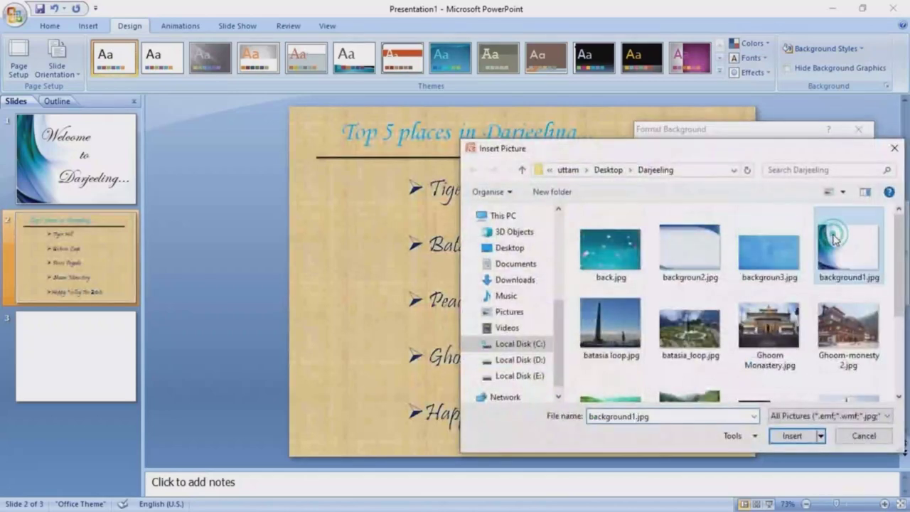
left_click(790, 435)
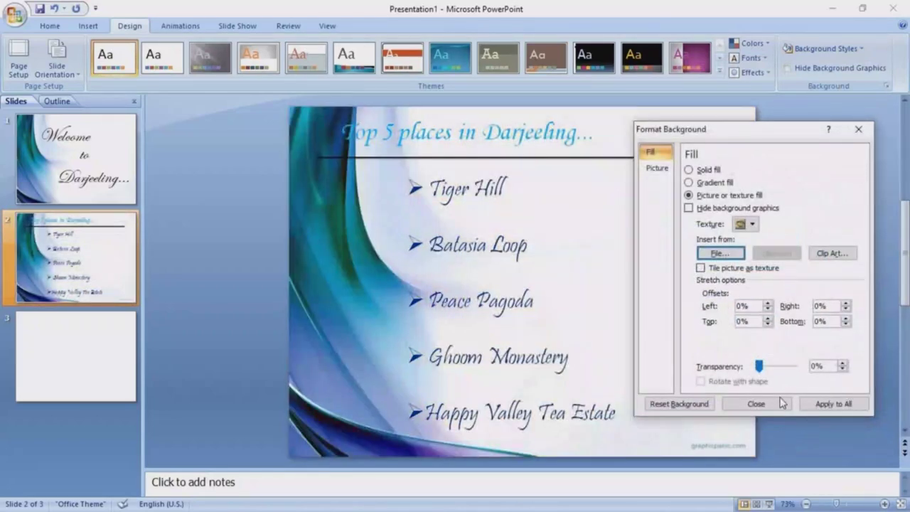
left_click(782, 403)
Step: Nudge the slide 2 title to the right and make it bold
left_click(533, 135)
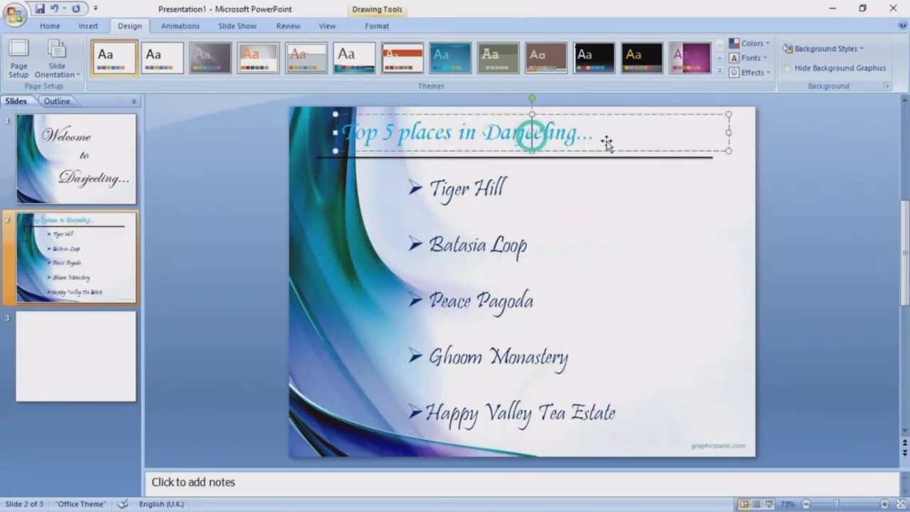
left_click(608, 150)
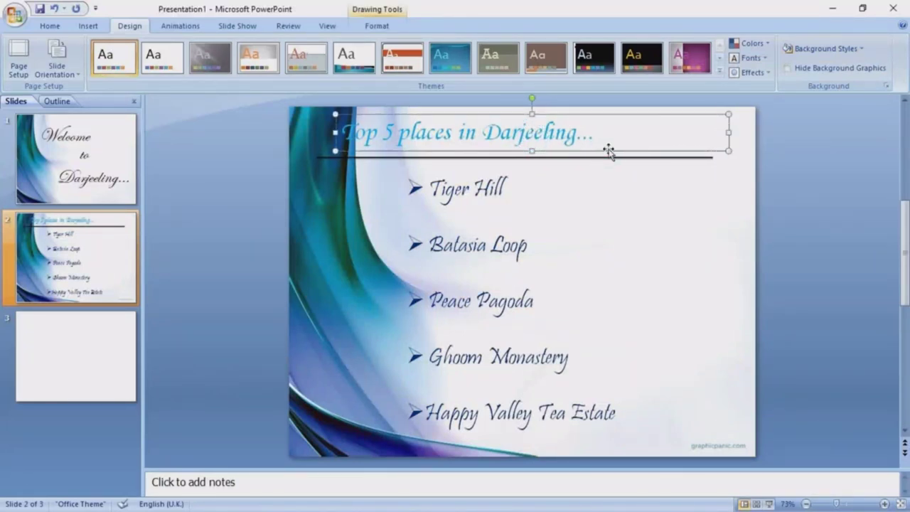
key("Right")
key("Right")
key("Right")
key("Right")
key("Right")
key("Right")
key("Right")
key("Down")
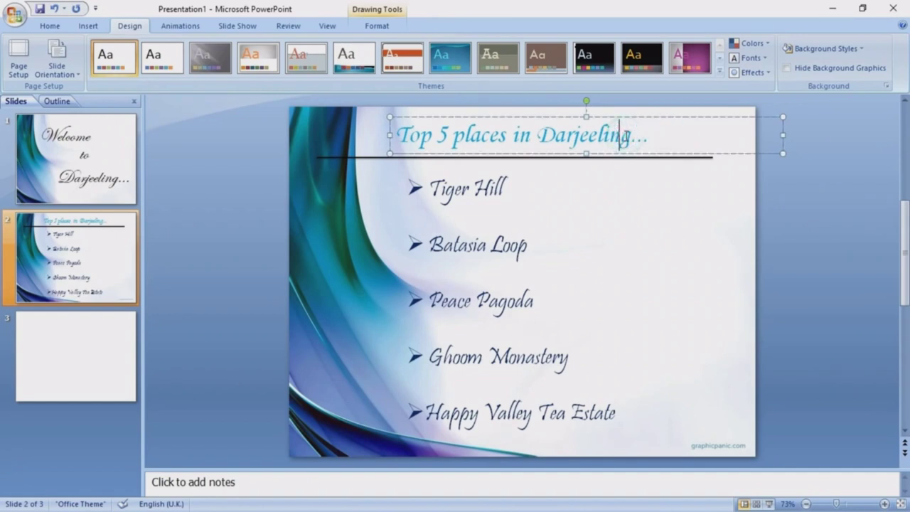
left_click_drag(626, 137, 306, 125)
left_click(50, 26)
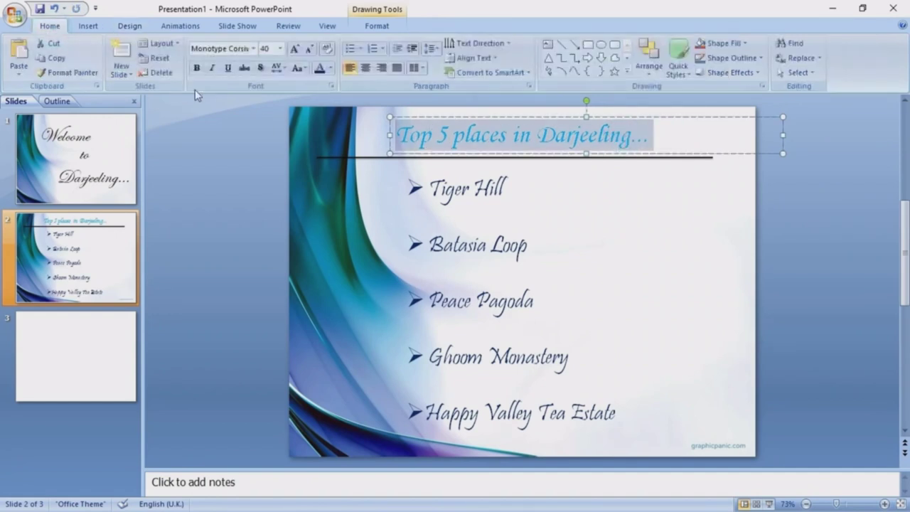
left_click(198, 70)
Step: Narrow the bulleted list box, move it right, then select the words Tiger Hill
left_click(665, 288)
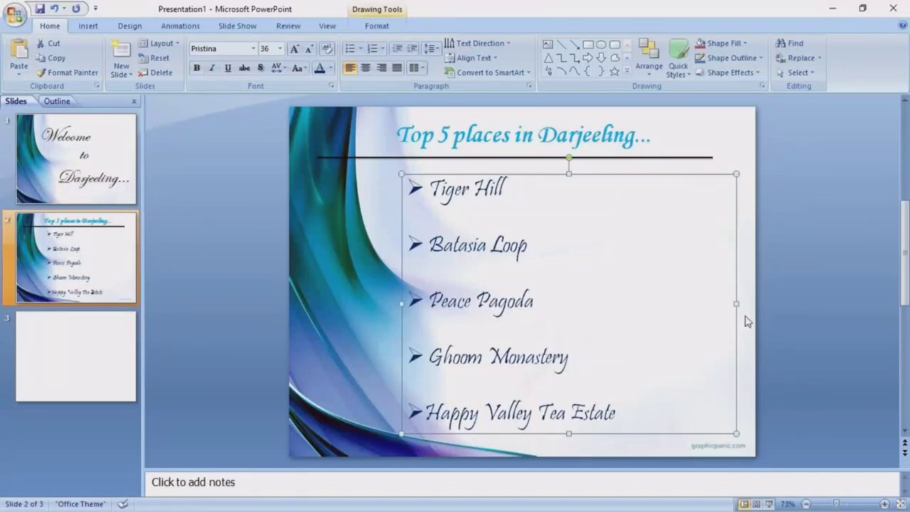
left_click_drag(737, 303, 681, 304)
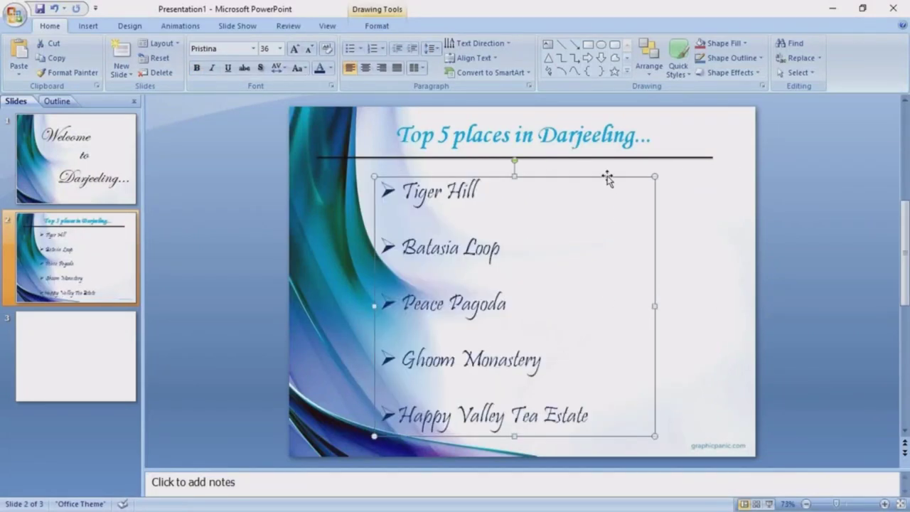
left_click_drag(622, 175, 668, 168)
left_click(367, 283)
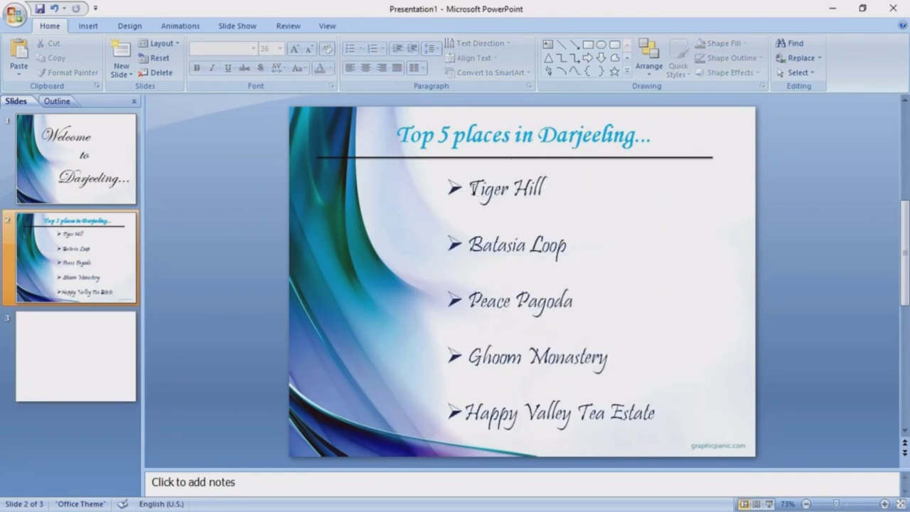
left_click_drag(466, 188, 545, 189)
Step: Copy Tiger Hill, make slide 3 Blank, and paste it into a new top text box
key("ctrl+c")
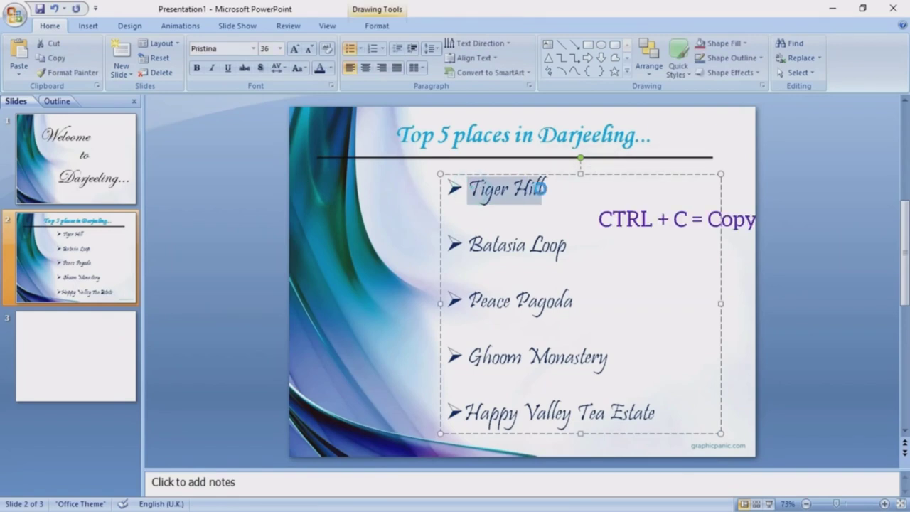
left_click(96, 325)
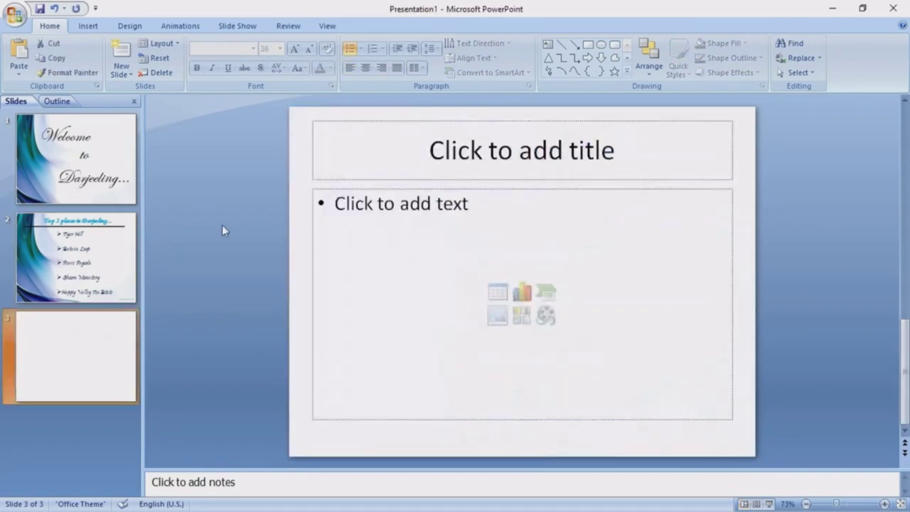
left_click(162, 43)
left_click(177, 235)
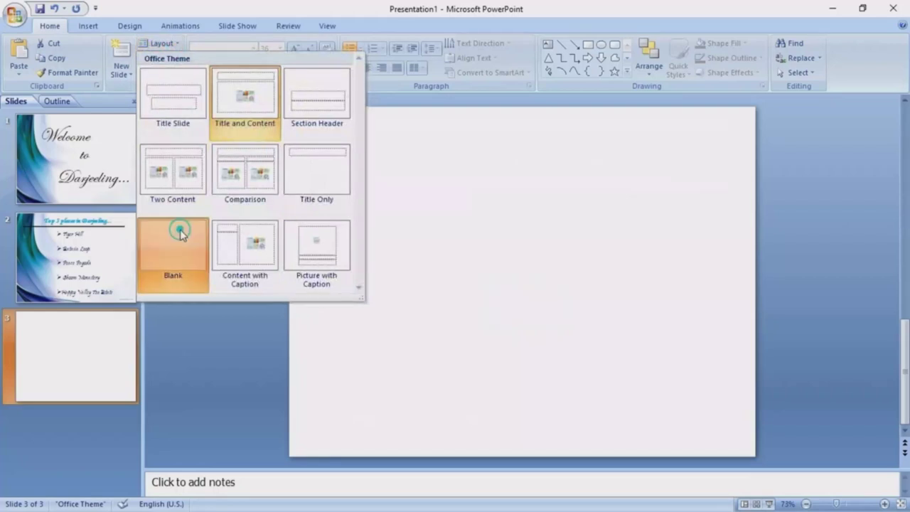
left_click(548, 44)
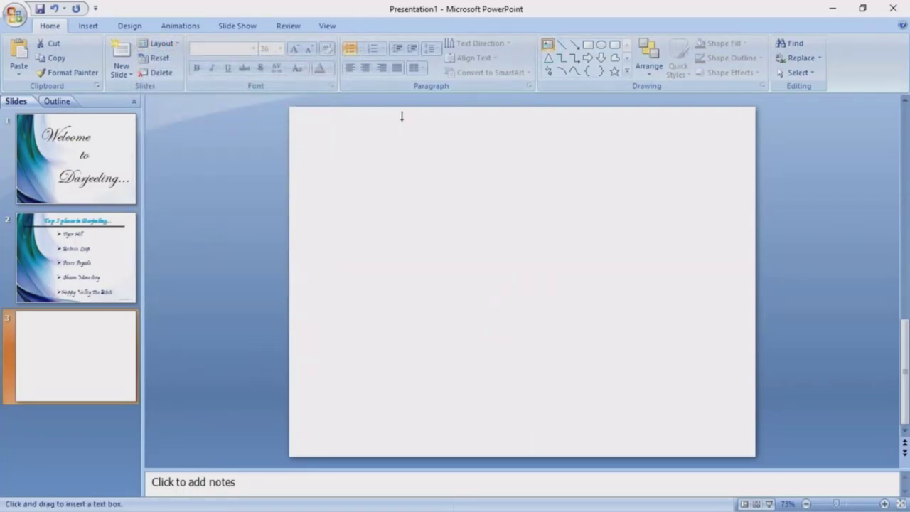
left_click_drag(377, 117, 682, 156)
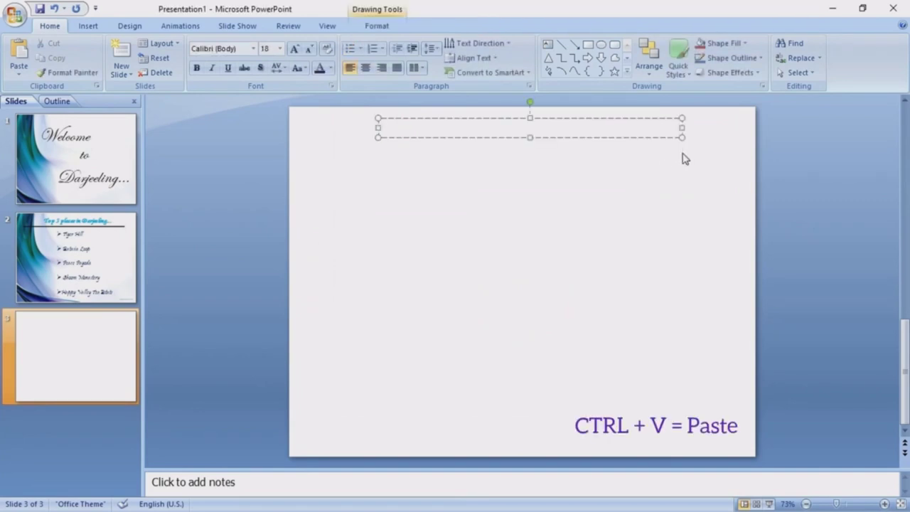
key("ctrl+v")
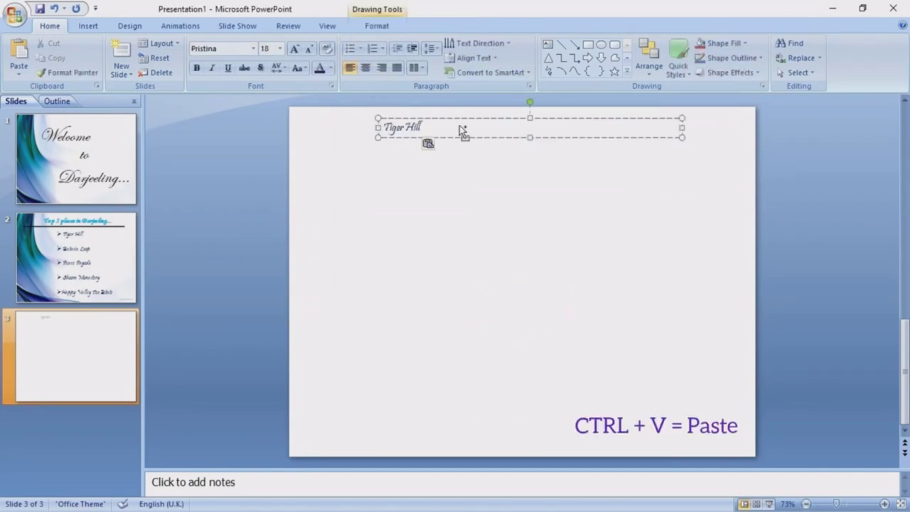
Step: Grow the Tiger Hill heading to 36 pt, fit its box, and centre it near the top
left_click_drag(459, 130, 382, 128)
left_click(295, 49)
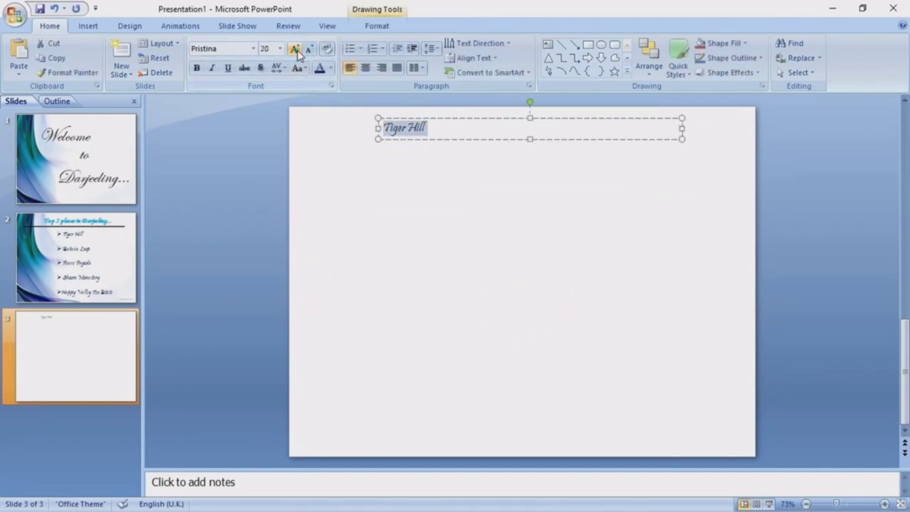
left_click(295, 49)
left_click(295, 49)
left_click(295, 49)
left_click(295, 49)
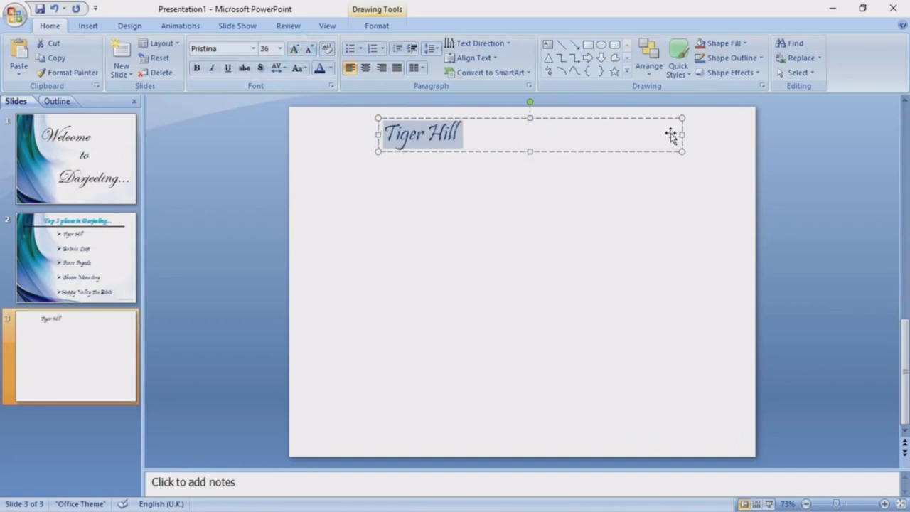
mouse_move(682, 135)
left_mouse_down()
mouse_move(488, 134)
mouse_move(531, 120)
left_mouse_up()
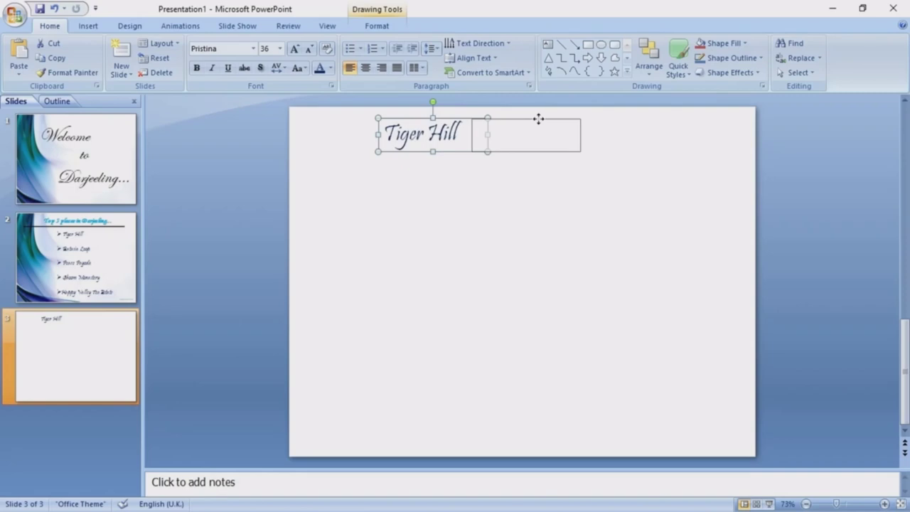
left_click_drag(540, 119, 539, 119)
left_click(549, 206)
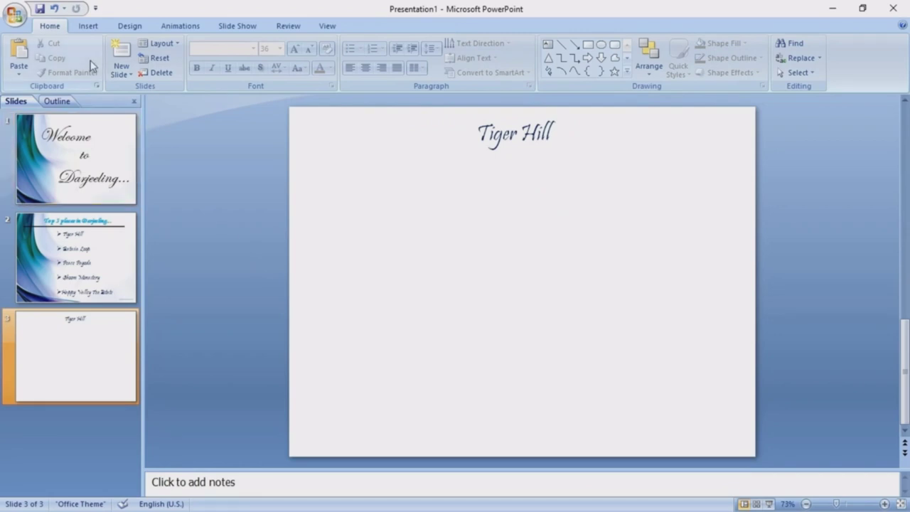
Step: Insert Tiger hill.jpg on slide 3, shrink it from a corner, and move it under the heading
left_click(87, 26)
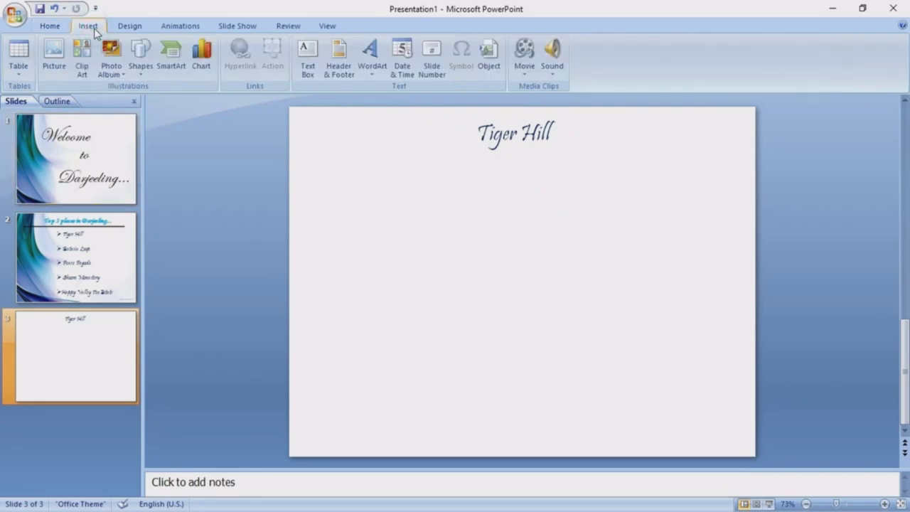
left_click(57, 64)
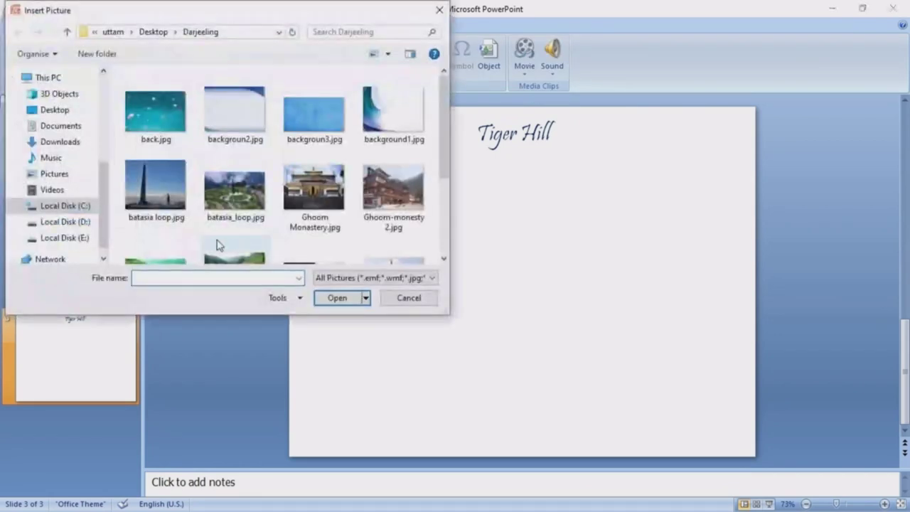
scroll(433, 164, "down", 2)
left_click(158, 246)
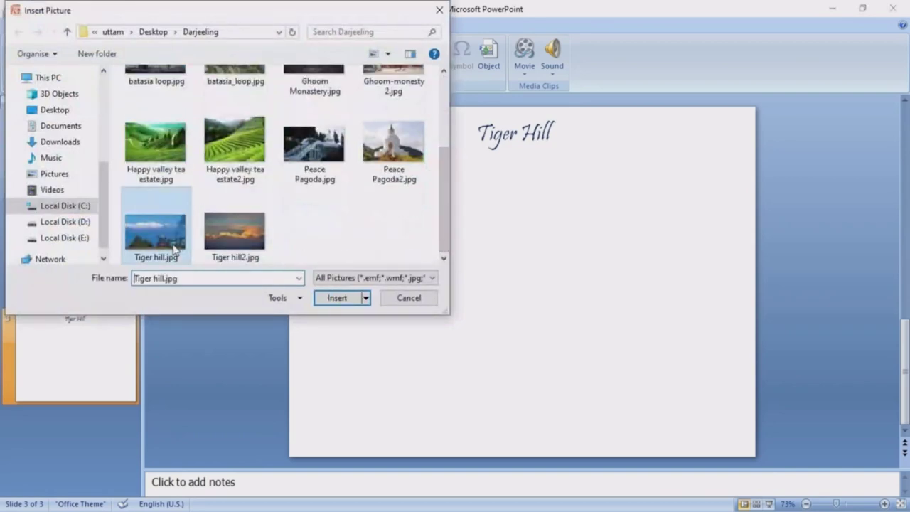
left_click(338, 299)
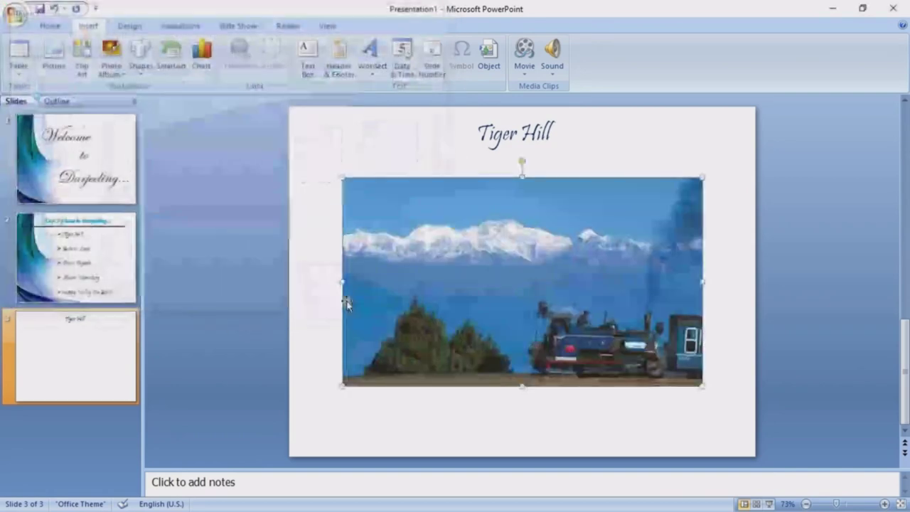
left_click_drag(704, 387, 601, 327)
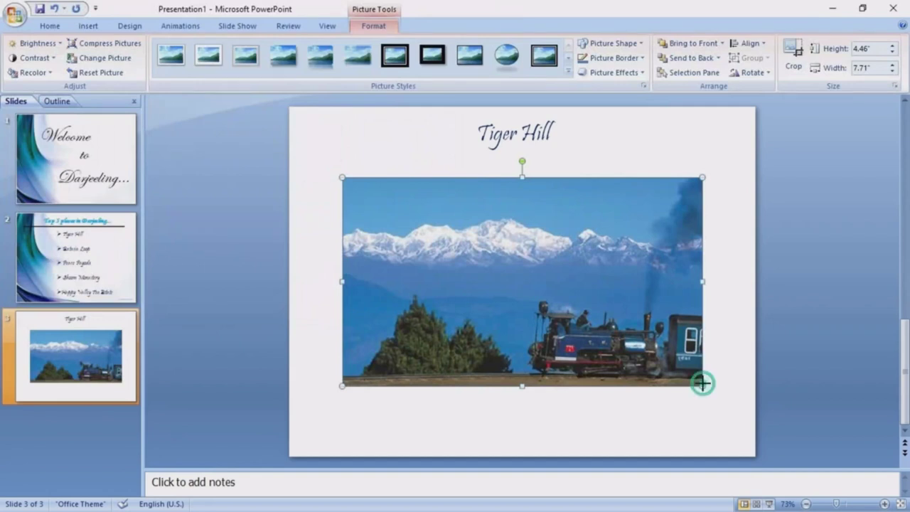
left_click_drag(463, 248, 505, 229)
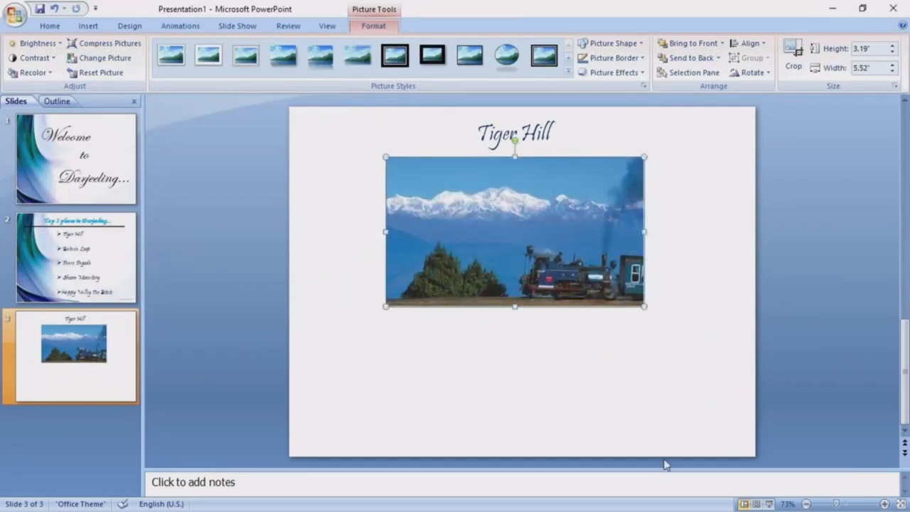
left_click(465, 364)
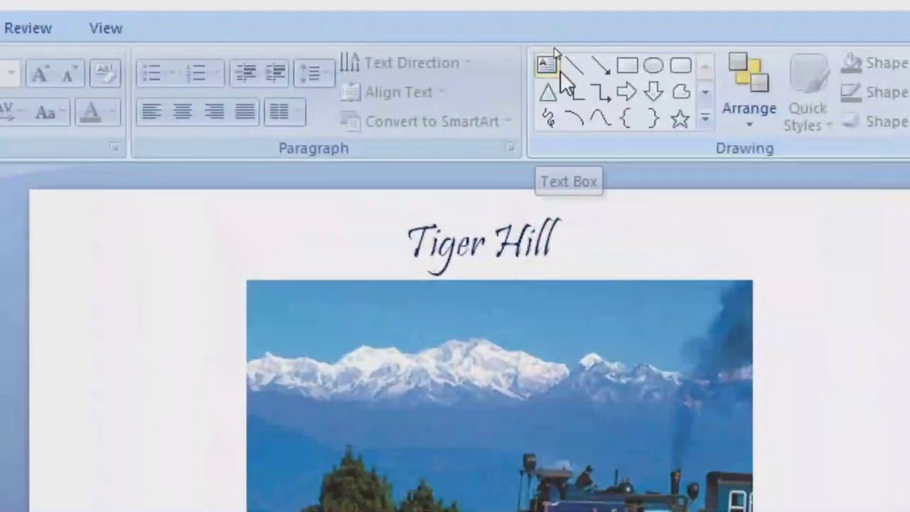
Step: Draw a wide text box below the Tiger Hill photo and select the two Tiger Hill paragraphs in Word
left_click(549, 47)
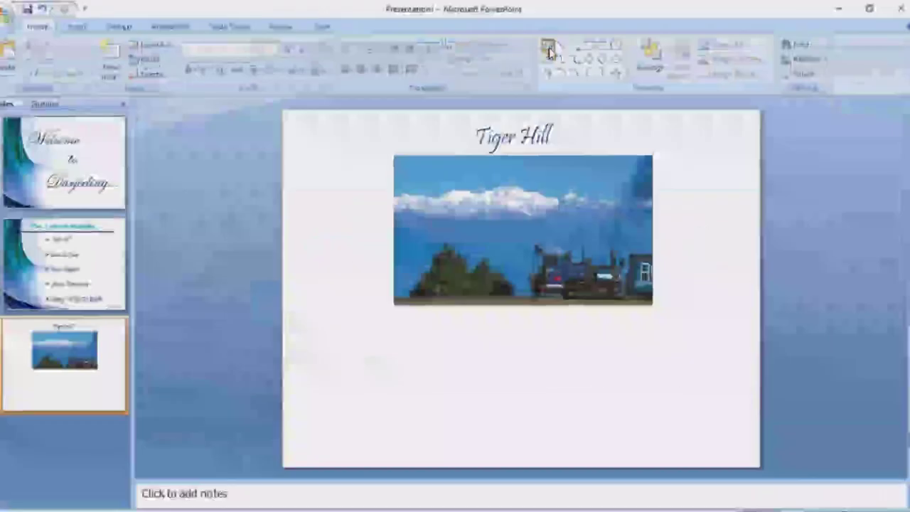
left_click_drag(313, 321, 725, 432)
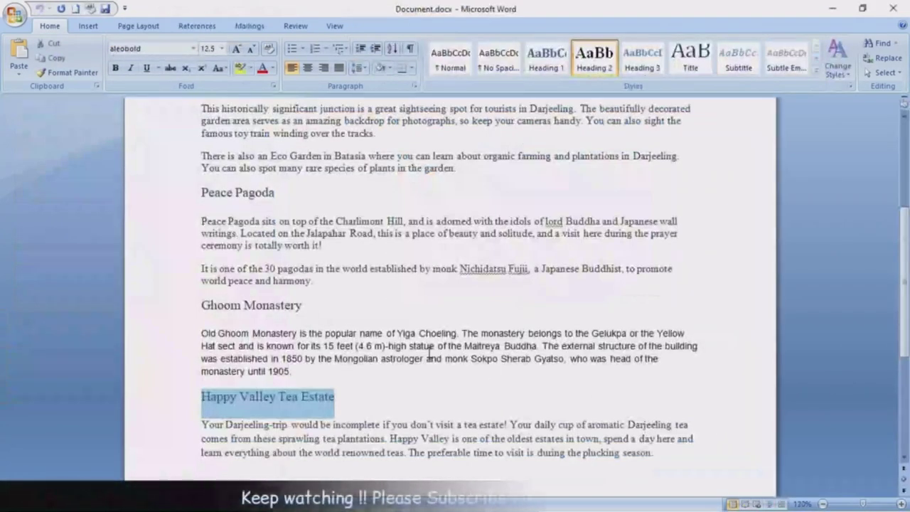
scroll(429, 352, "up", 5)
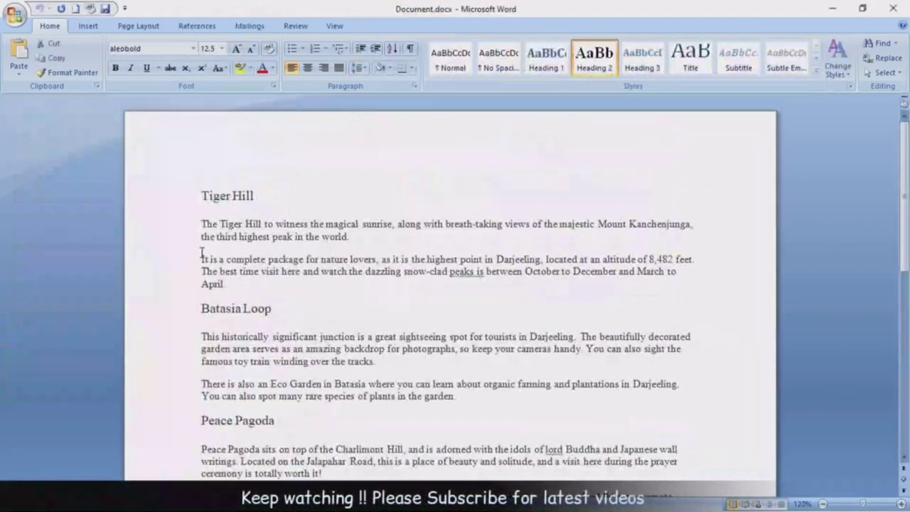
left_click(203, 222)
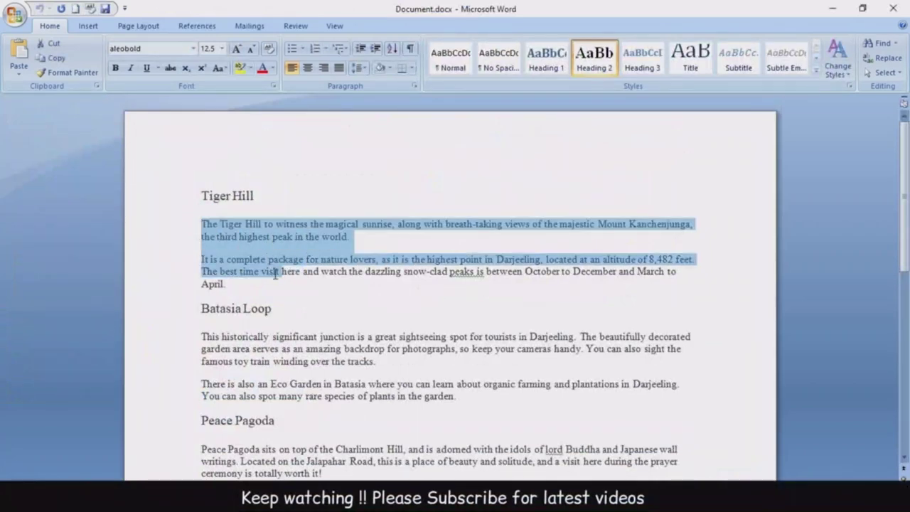
left_click_drag(202, 222, 240, 282)
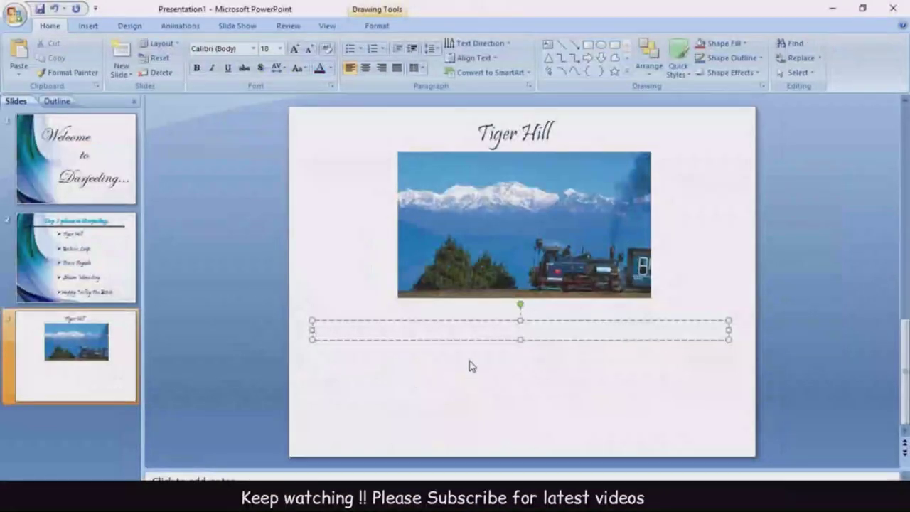
Step: Paste the Tiger Hill text and merge its two paragraphs into one
key("ctrl+v")
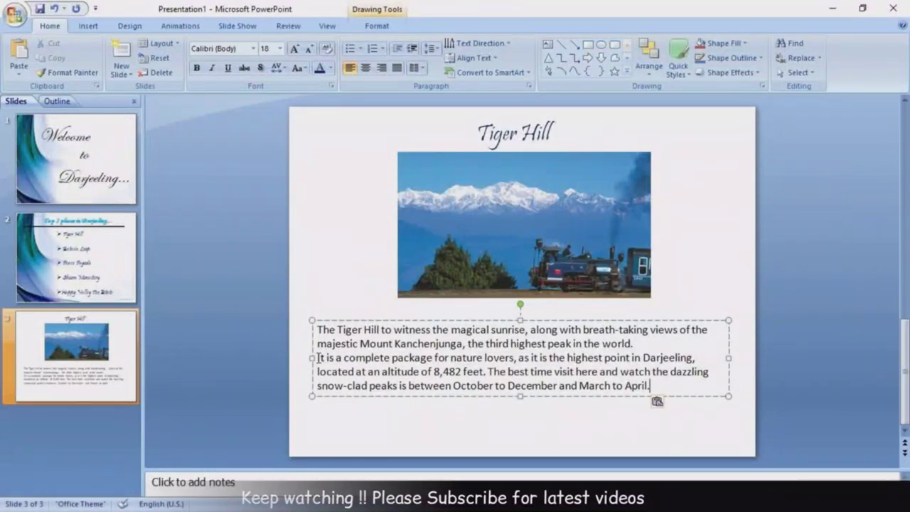
left_click(317, 357)
key("BackSpace")
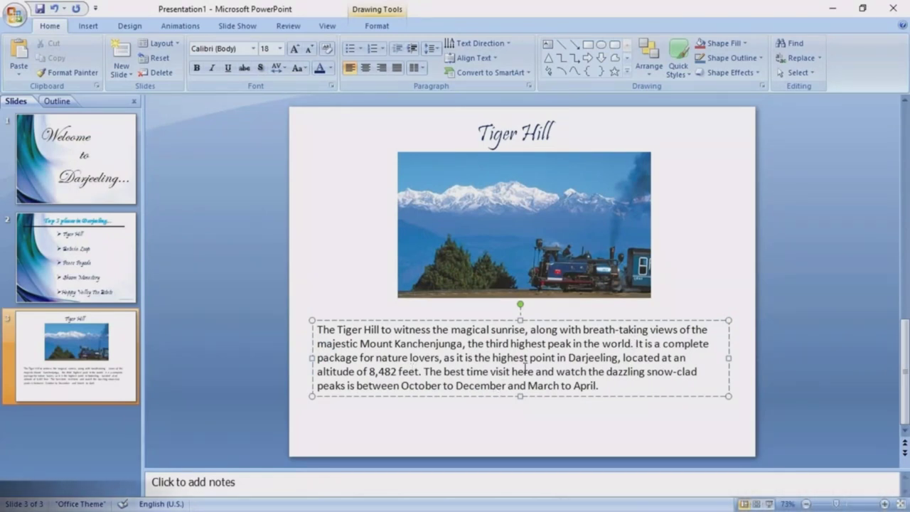
Step: Set all the paragraph text to Bookman Old Style at 24 pt
key("ctrl+a")
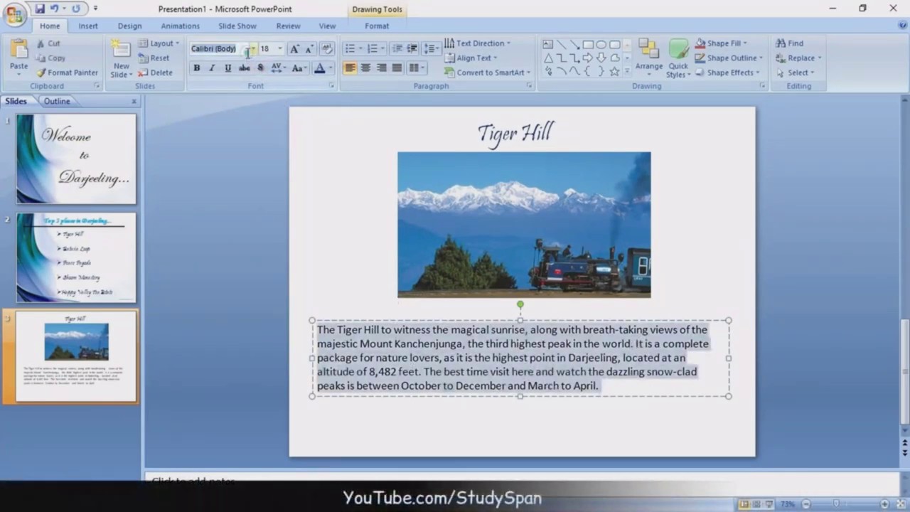
type("Book")
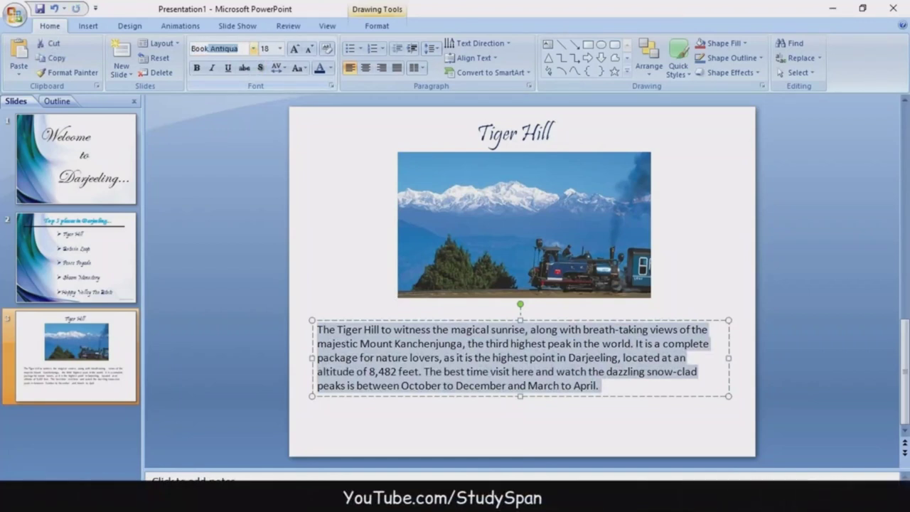
type("man")
key("Return")
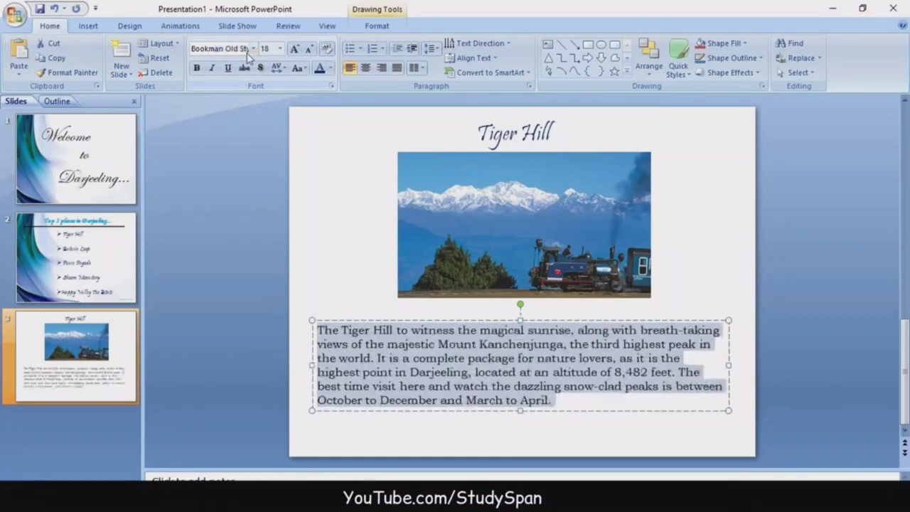
left_click(297, 53)
left_click(295, 51)
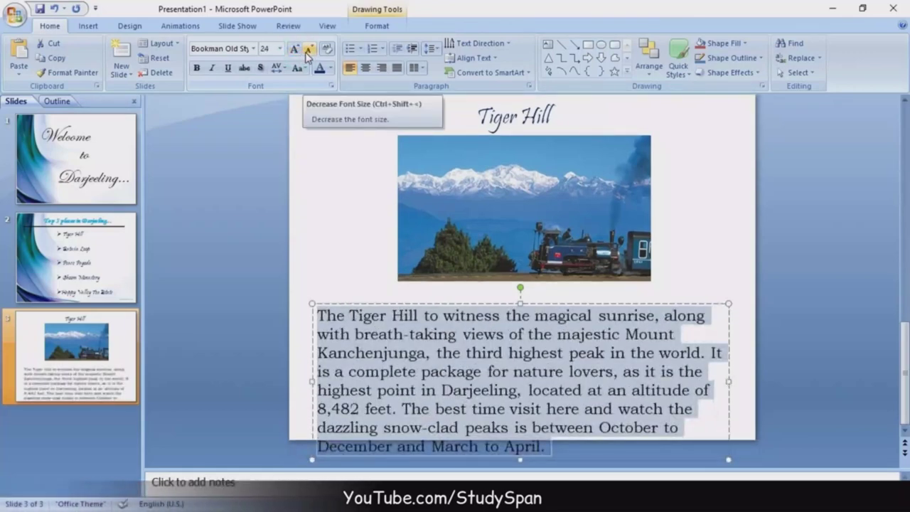
Step: Nudge the text box up and right, justify the paragraph, and colour it dark blue
left_click(564, 305)
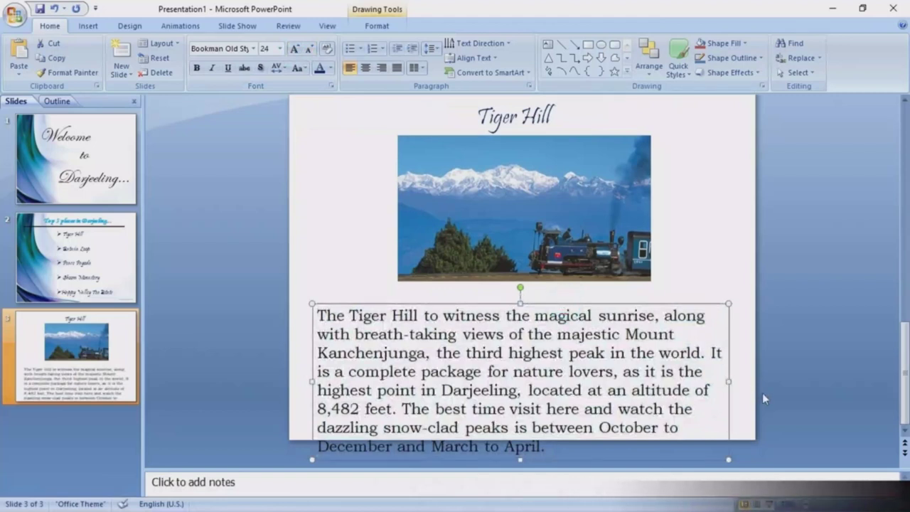
key("Up")
key("Up")
key("Up")
key("Up")
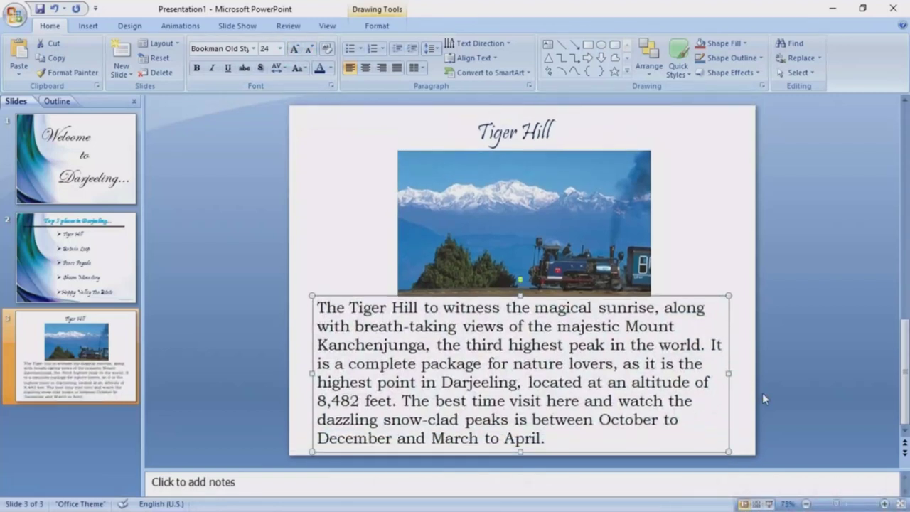
key("Right")
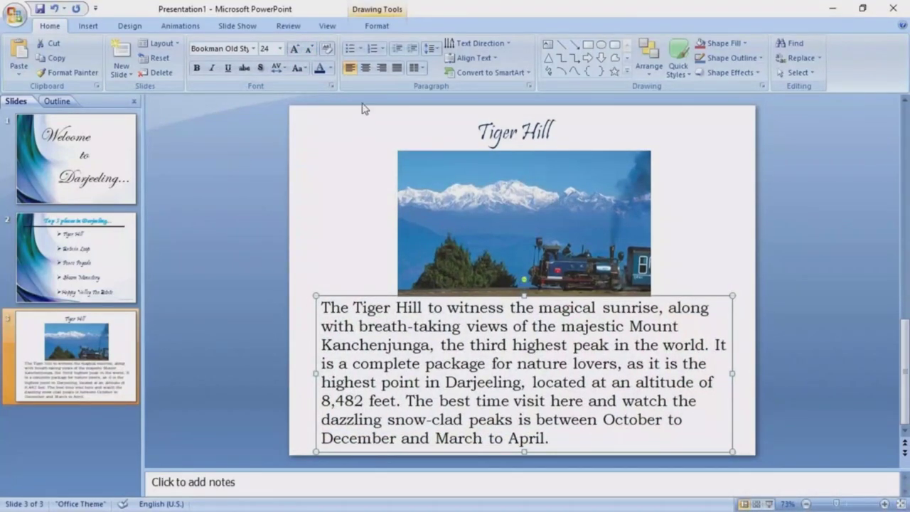
left_click(396, 67)
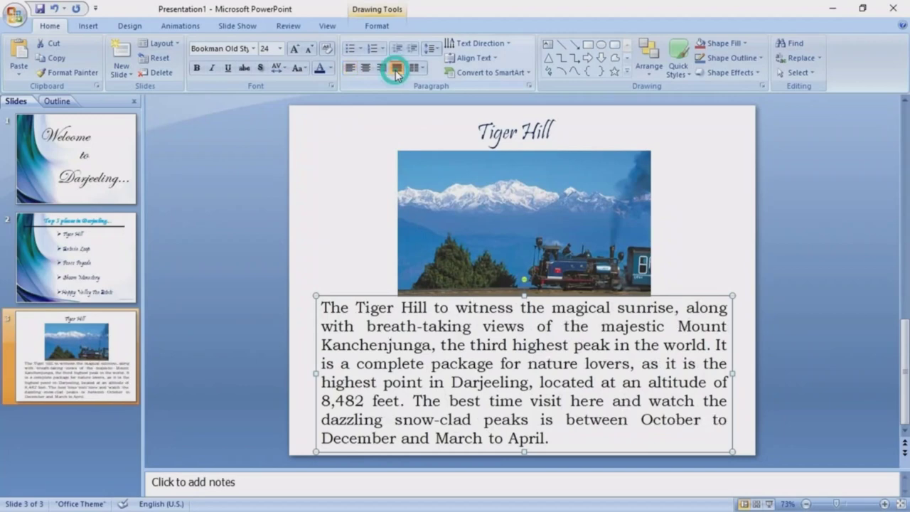
left_click(330, 68)
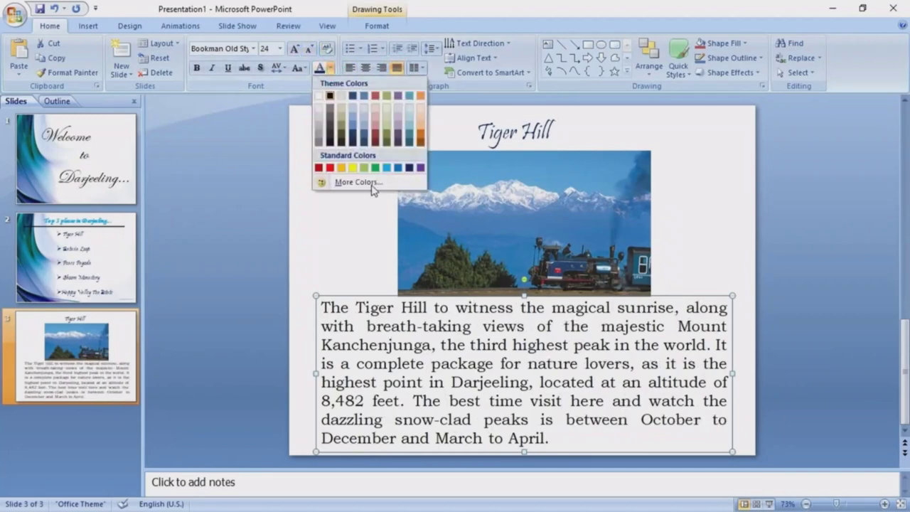
left_click(409, 168)
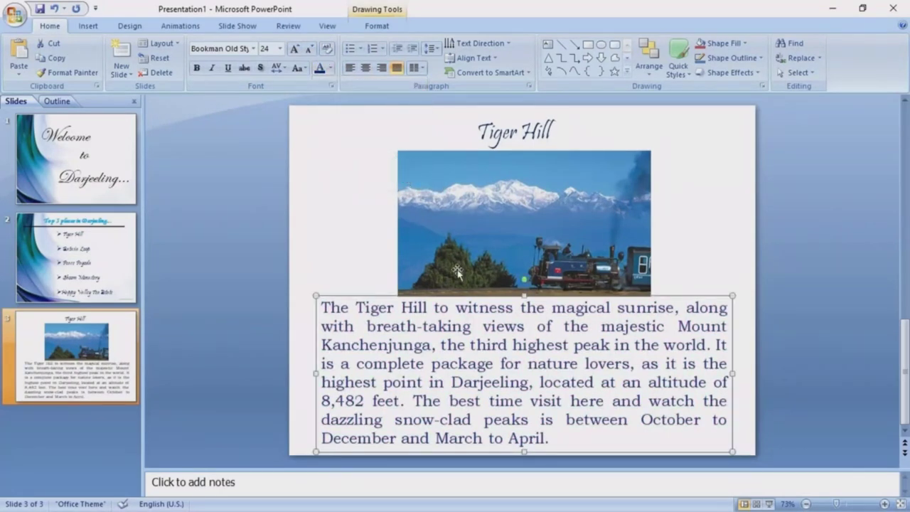
left_click(515, 227)
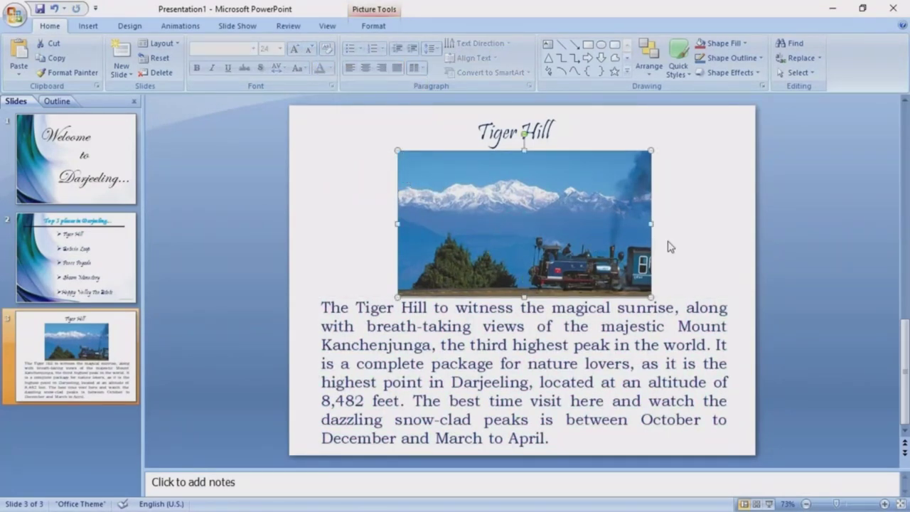
Step: Scroll through the slide thumbnails to review slides 1 to 7, ending at the title slide
left_click(667, 242)
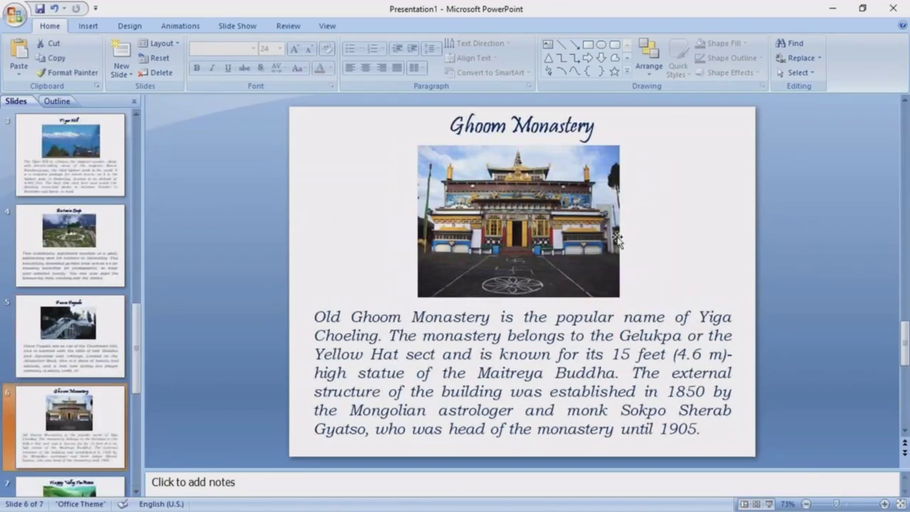
scroll(604, 242, "down", 1)
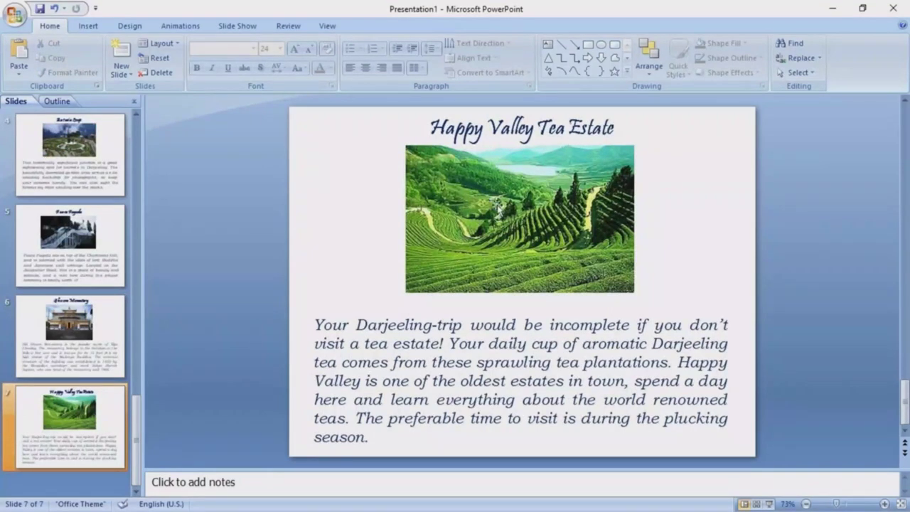
scroll(232, 324, "up", 3)
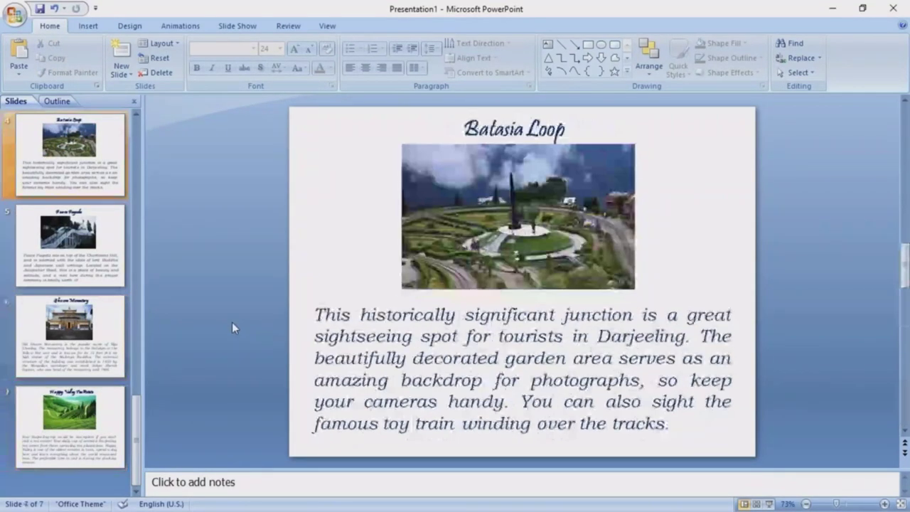
scroll(232, 323, "up", 3)
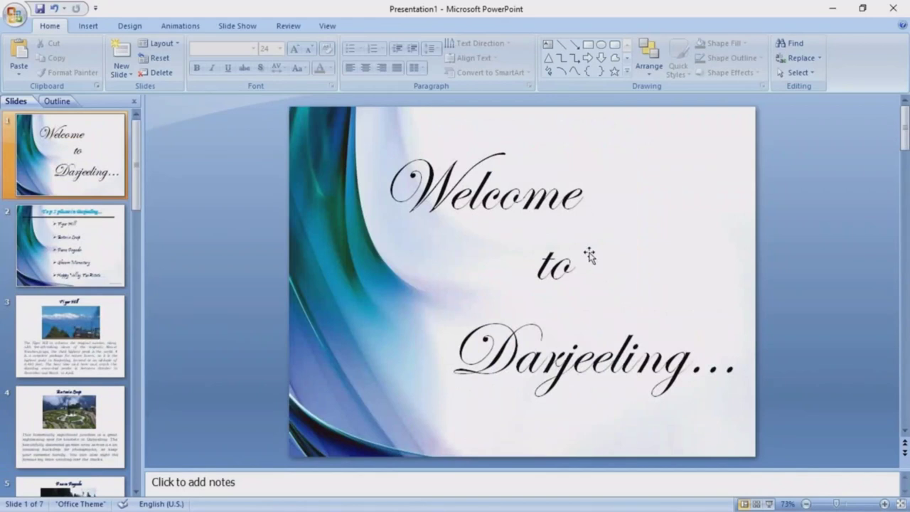
Step: Make all the bullet text on the Top 5 places slide bold
left_click(904, 452)
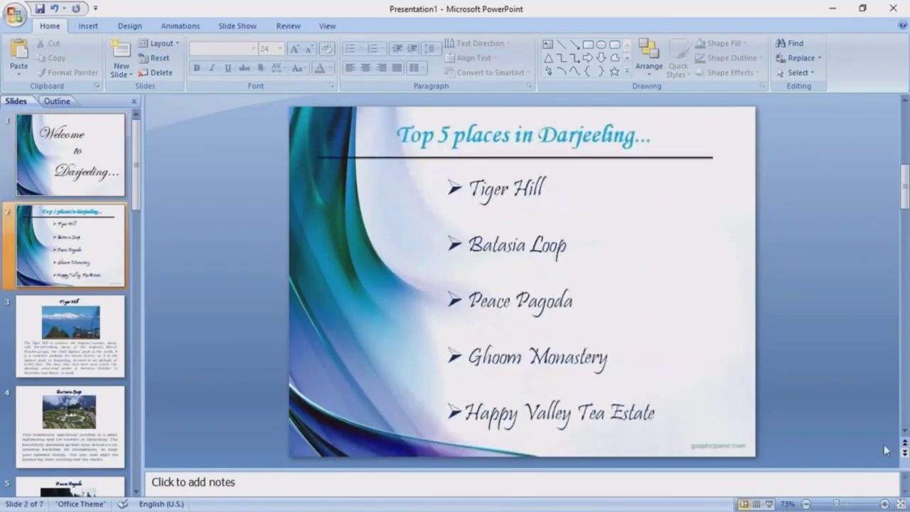
left_click(468, 188)
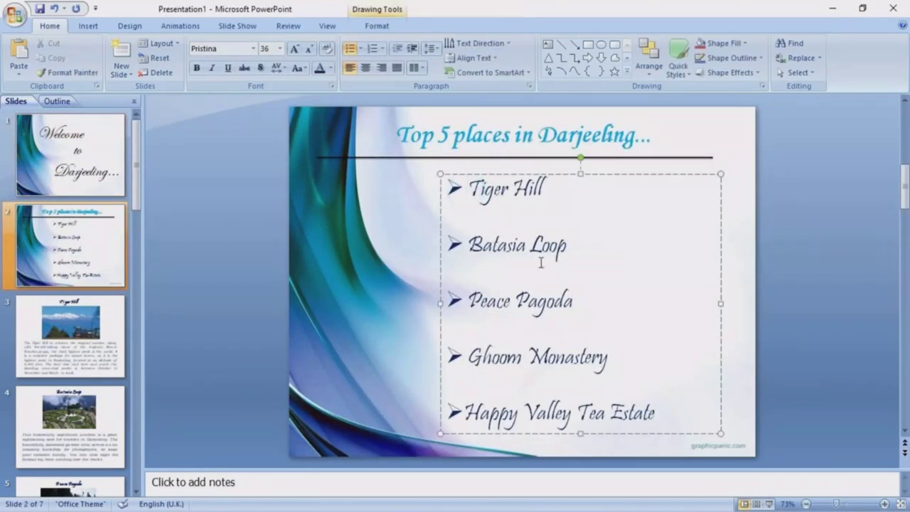
key("ctrl+a")
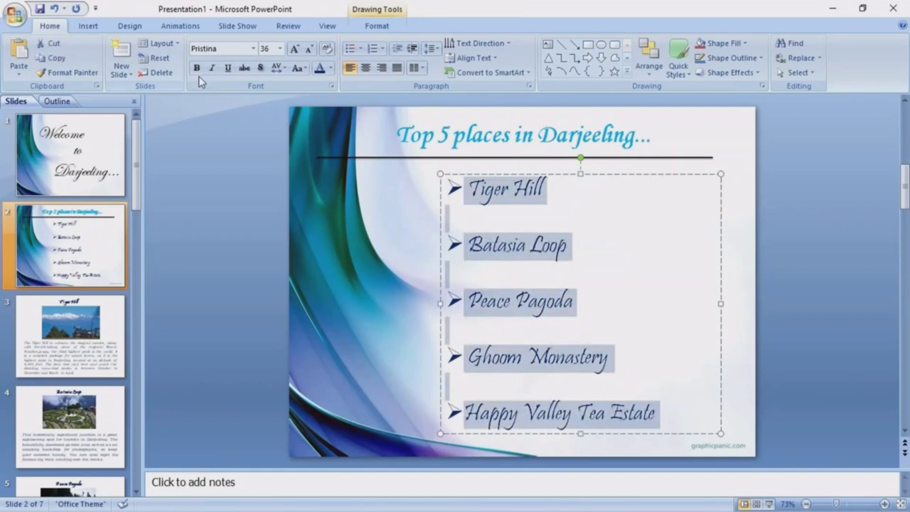
left_click(196, 67)
left_click(665, 350)
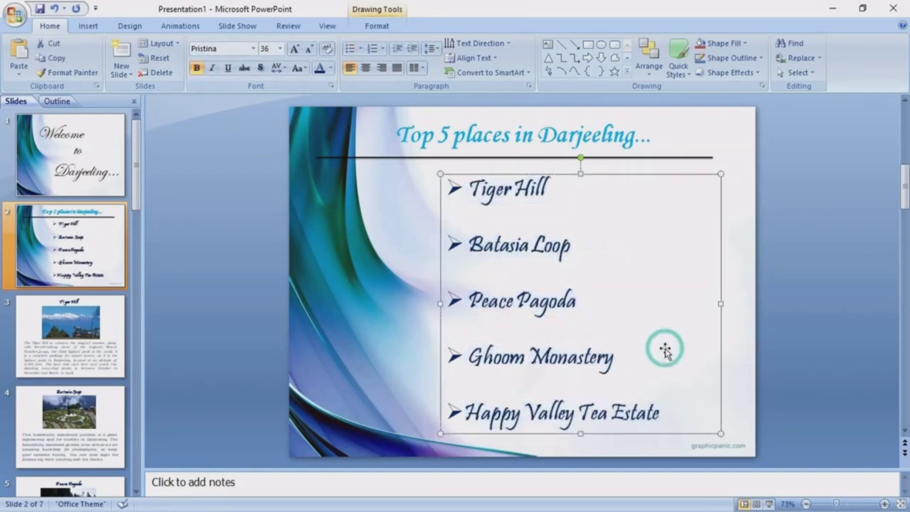
left_click(411, 257)
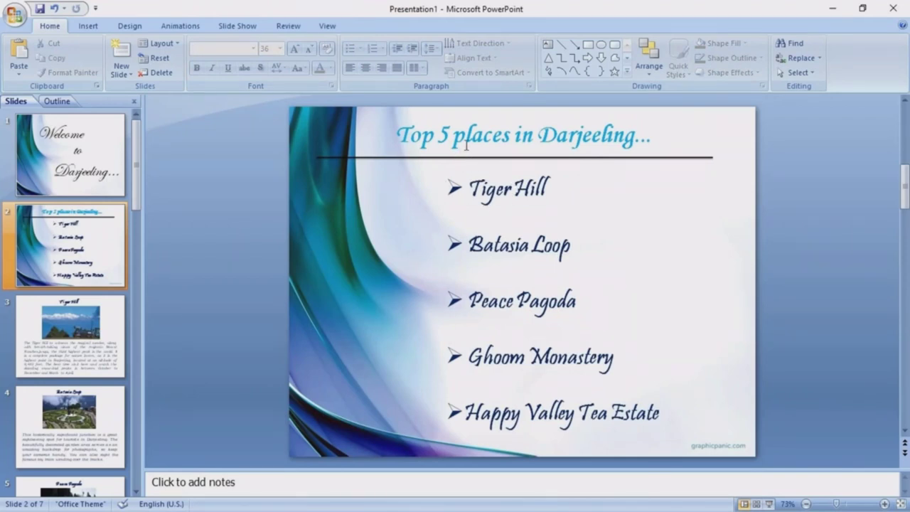
Step: Enlarge the slide 2 title to 44 pt and colour it orange
left_click(466, 144)
left_click_drag(649, 135, 396, 135)
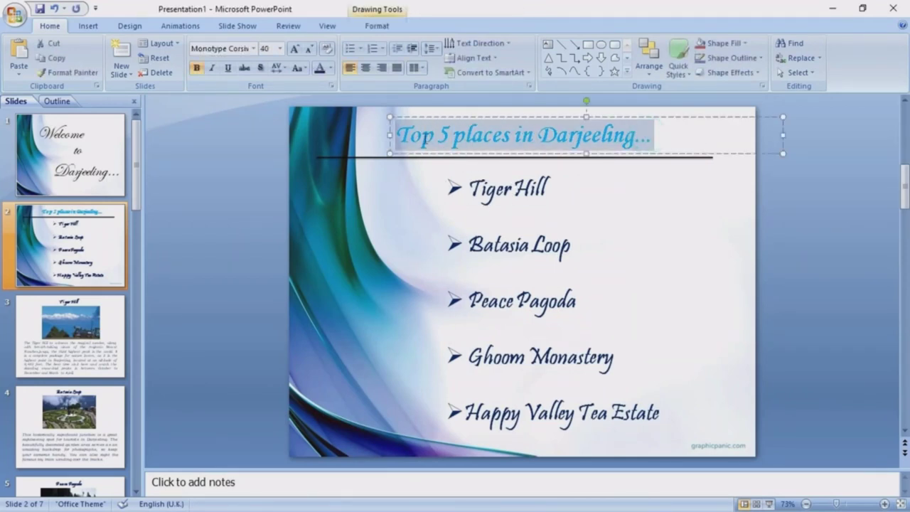
left_click(294, 50)
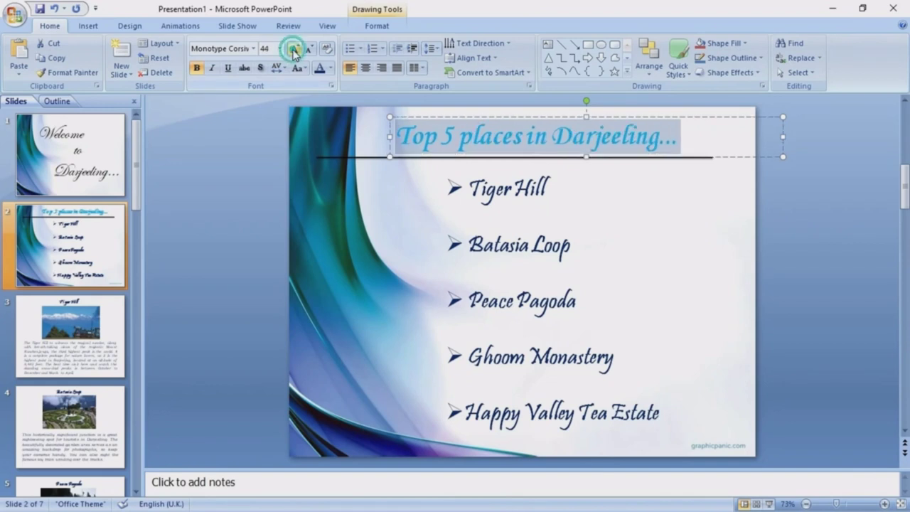
left_click(331, 68)
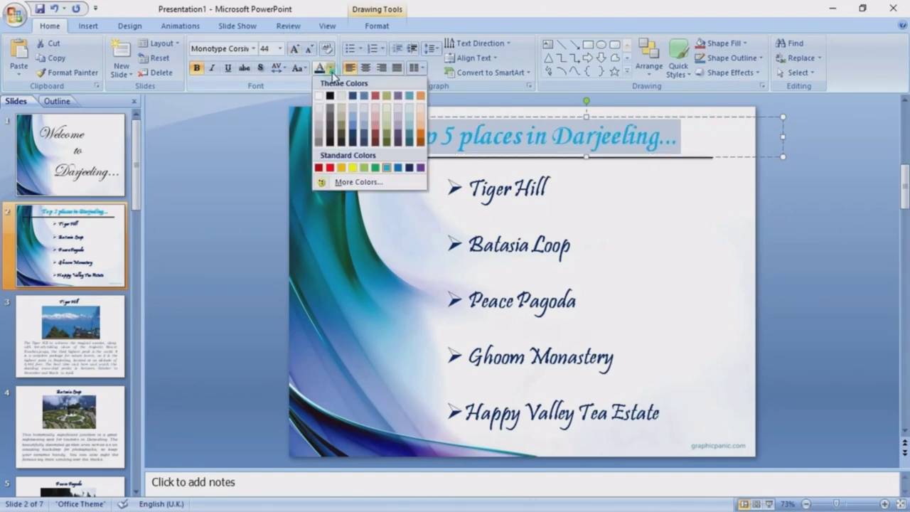
left_click(421, 141)
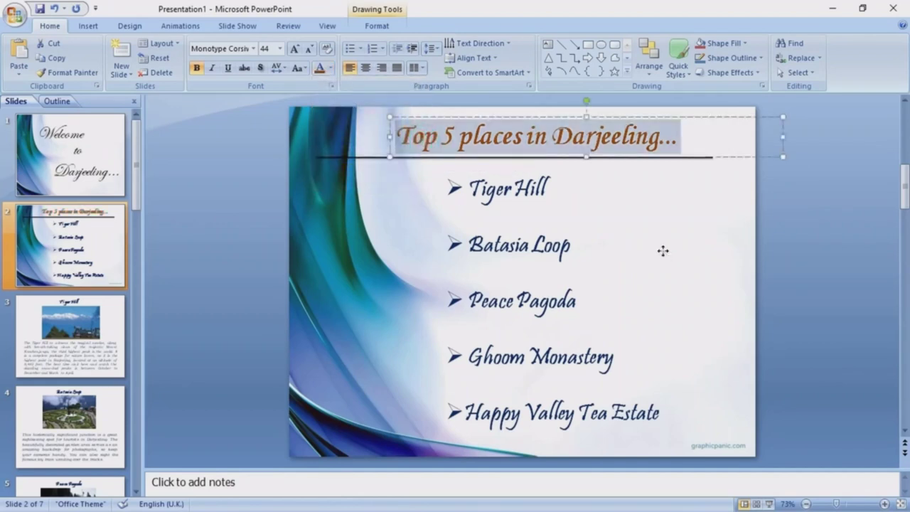
left_click(662, 252)
left_click(395, 214)
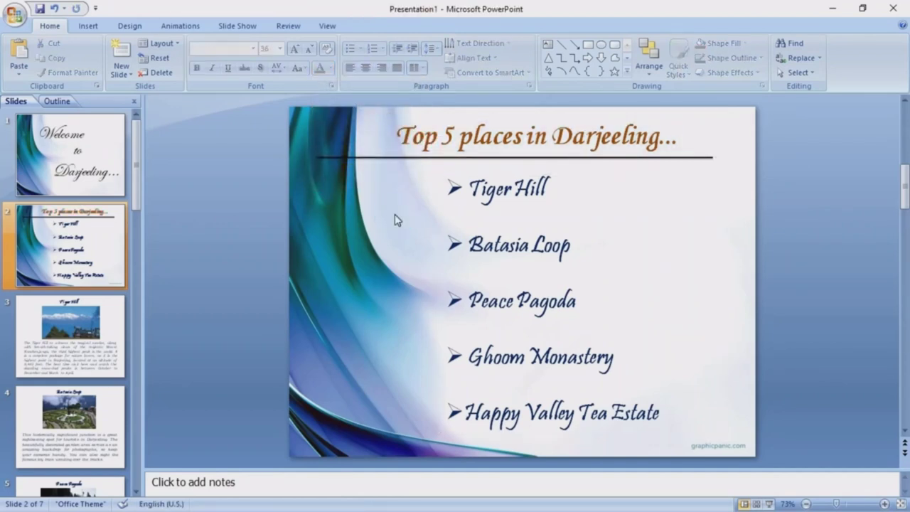
Step: Move and resize the divider line to fit beneath the title, then go to the Tiger Hill slide
left_click(377, 158)
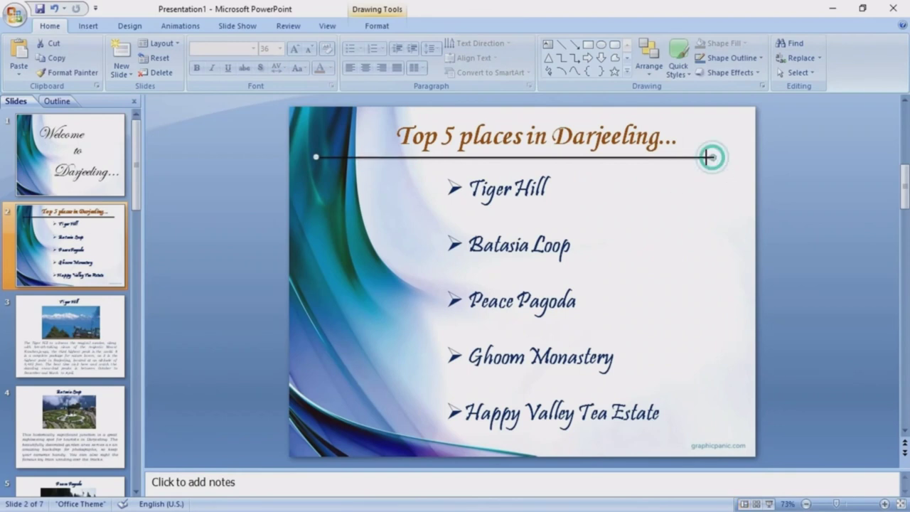
mouse_move(633, 157)
left_mouse_down()
mouse_move(576, 157)
mouse_move(631, 158)
left_mouse_up()
left_click(551, 170)
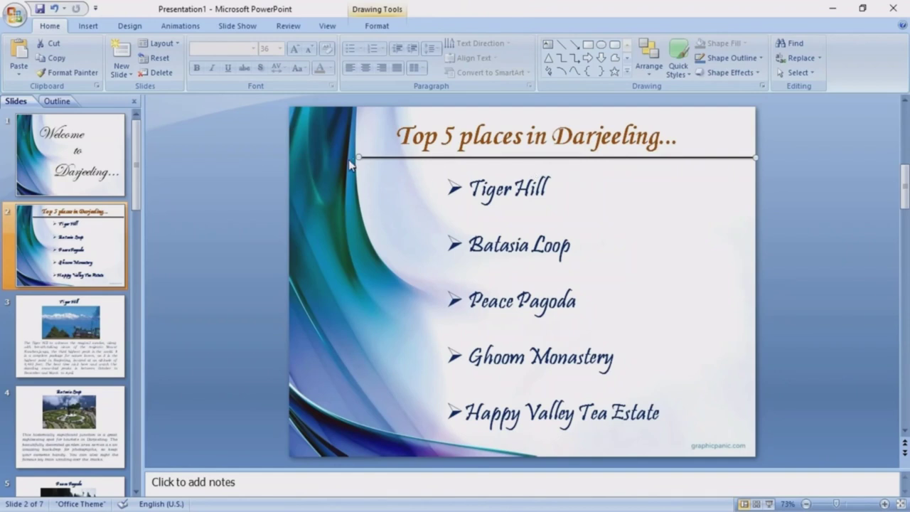
left_click_drag(357, 155, 400, 157)
left_click(642, 193)
left_click(650, 155)
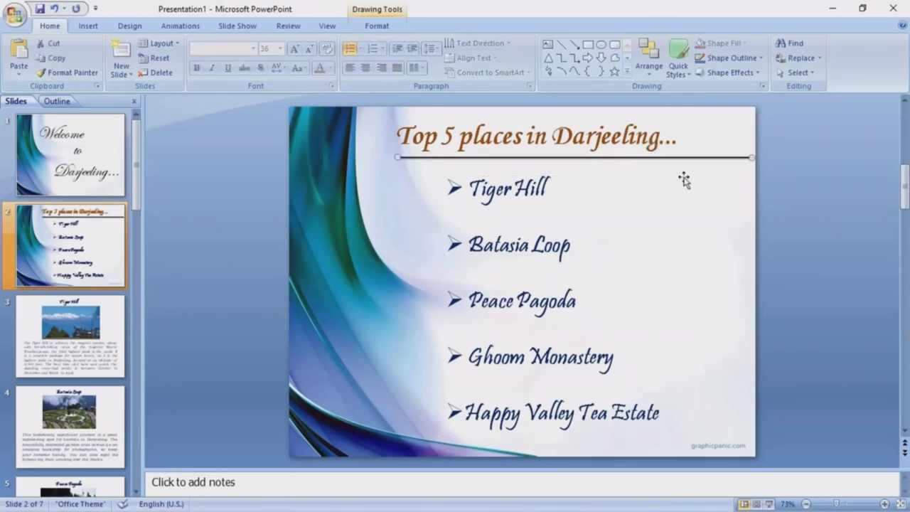
left_click(707, 198)
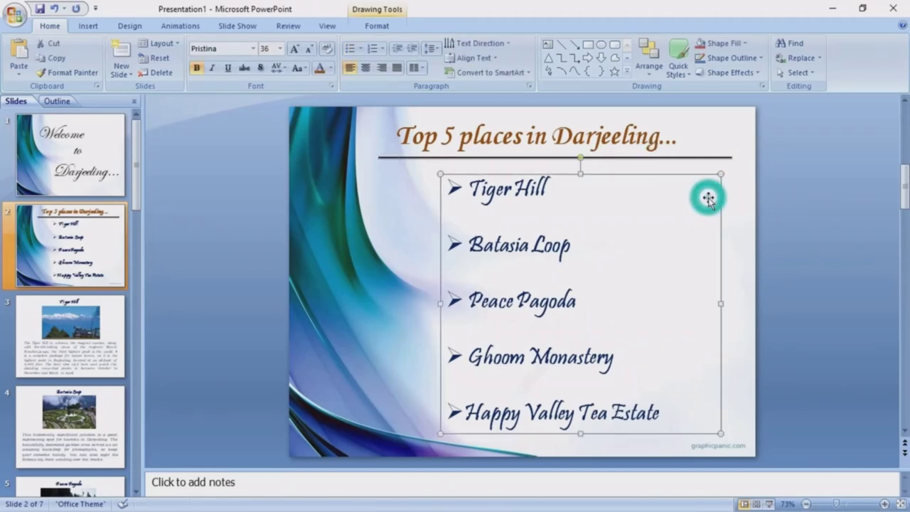
left_click(745, 201)
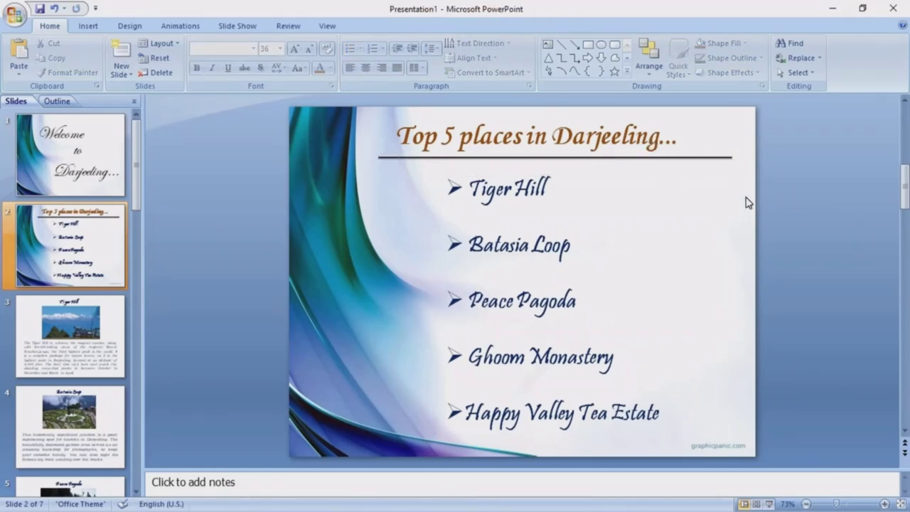
left_click(110, 328)
Step: Apply the Perspective Shadow, White picture style to the Tiger Hill photo
left_click(623, 212)
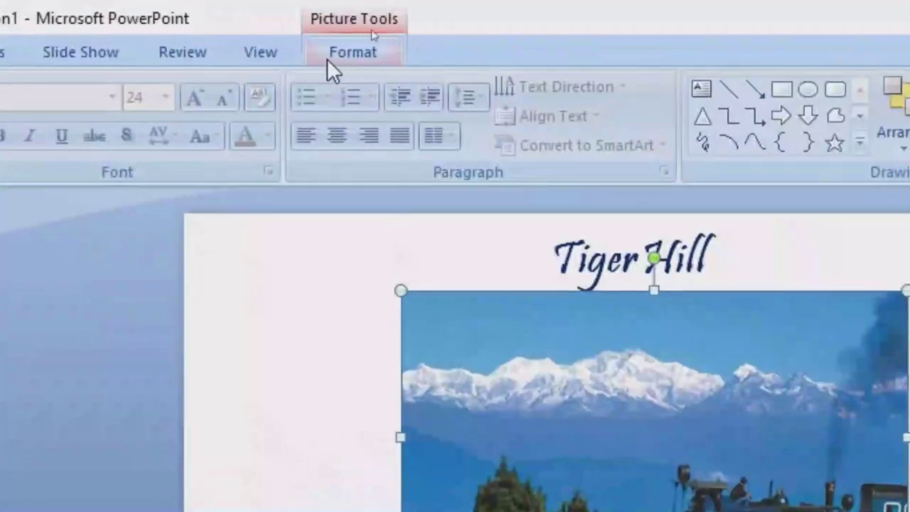
left_click(344, 55)
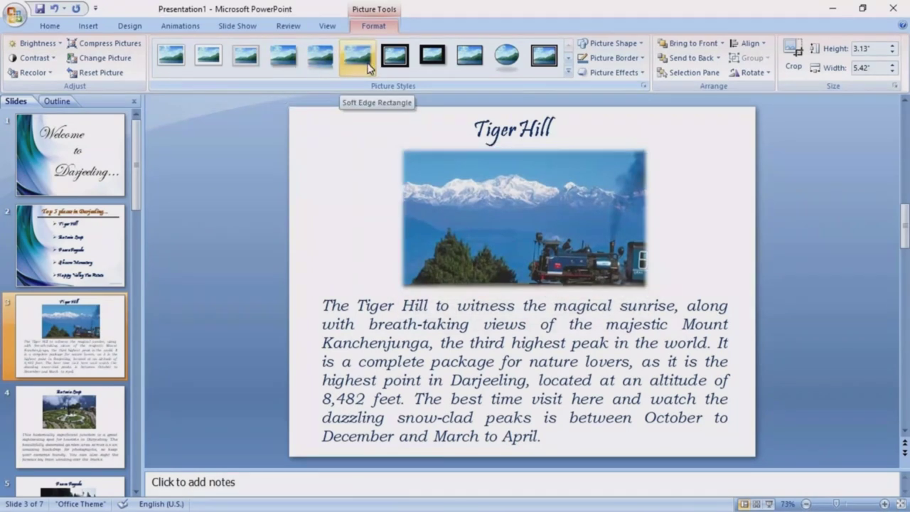
left_click(568, 71)
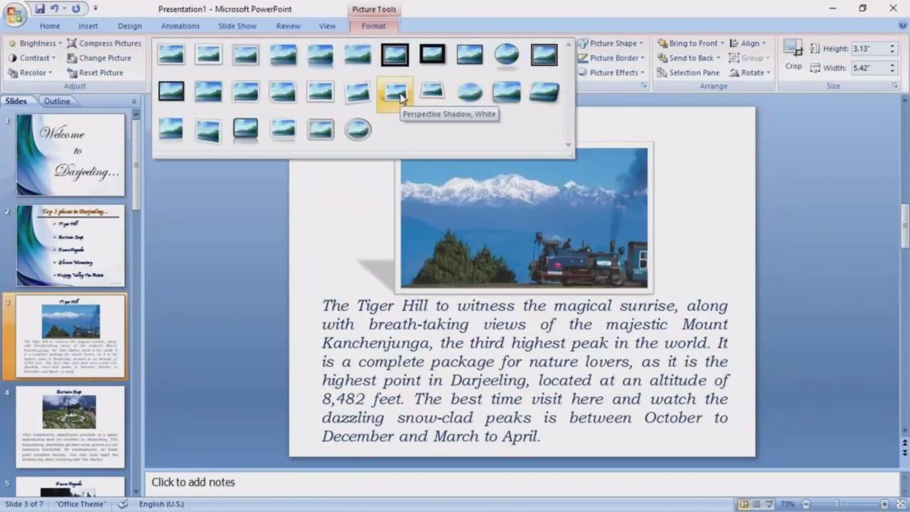
left_click(400, 96)
left_click(682, 213)
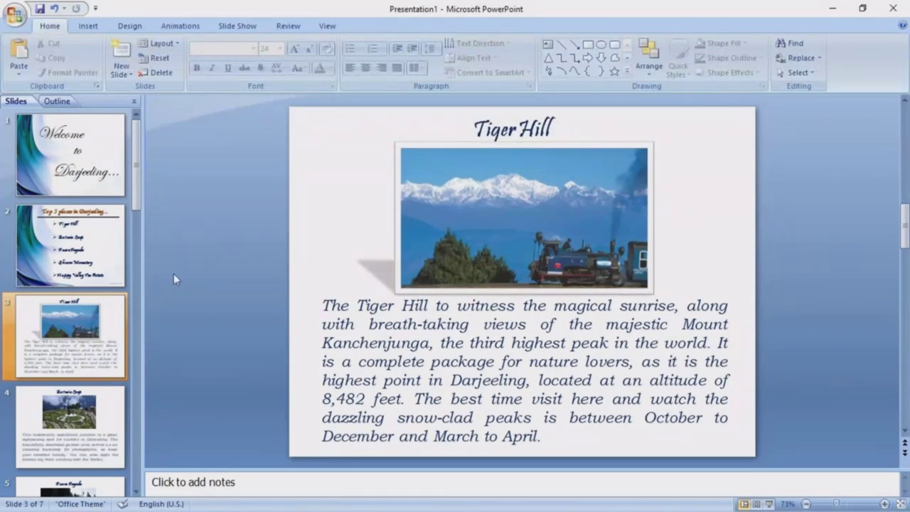
Step: Give the Batasia Loop photo the same Perspective Shadow, White style
left_click(94, 326)
left_click(83, 421)
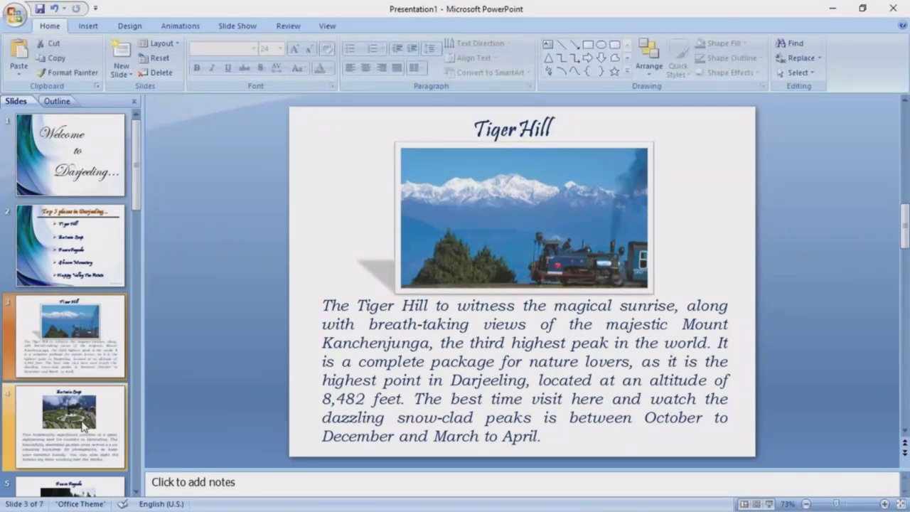
left_click(488, 198)
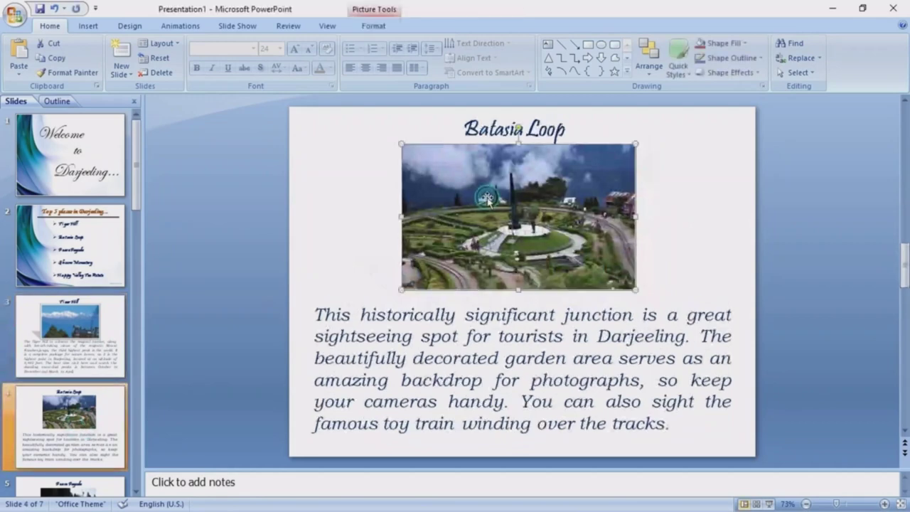
left_click(373, 26)
left_click(568, 73)
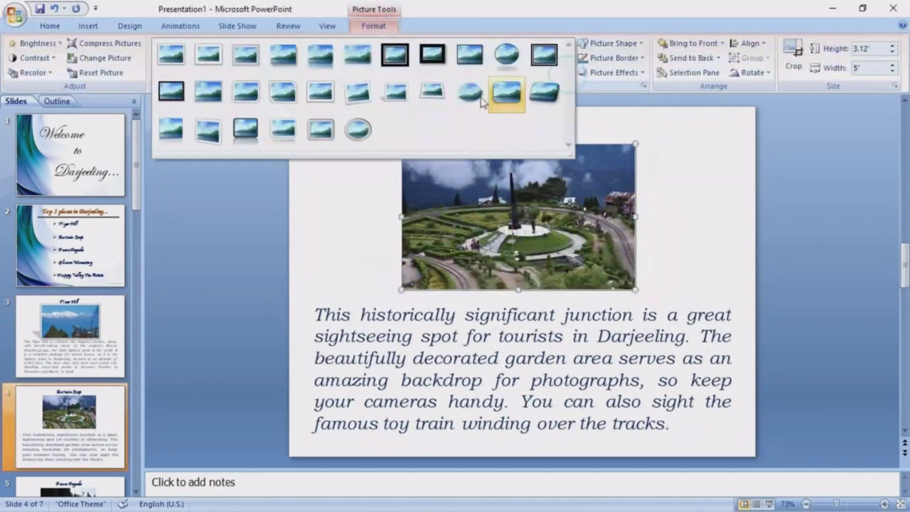
left_click(400, 100)
left_click(692, 338)
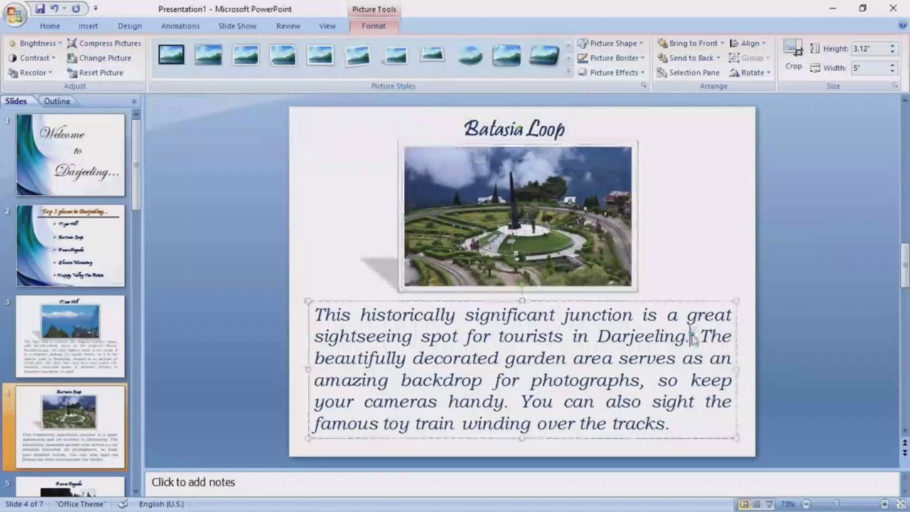
Step: Apply Perspective Shadow, White to the Happy Valley Tea Estate photo too
left_click(683, 233)
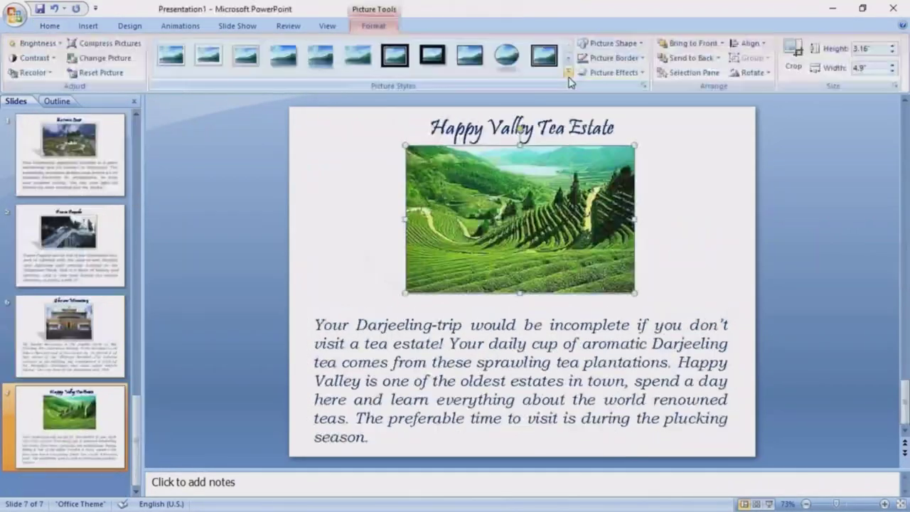
left_click(568, 73)
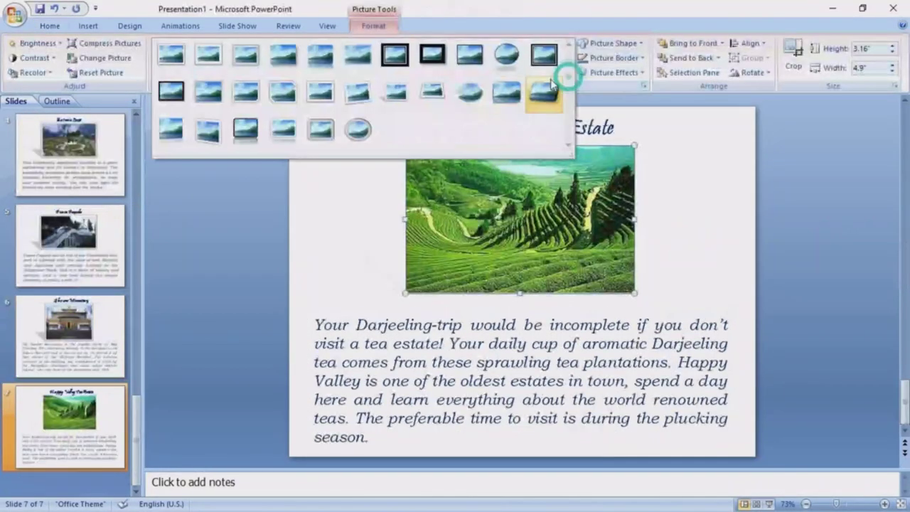
left_click(396, 107)
left_click(679, 226)
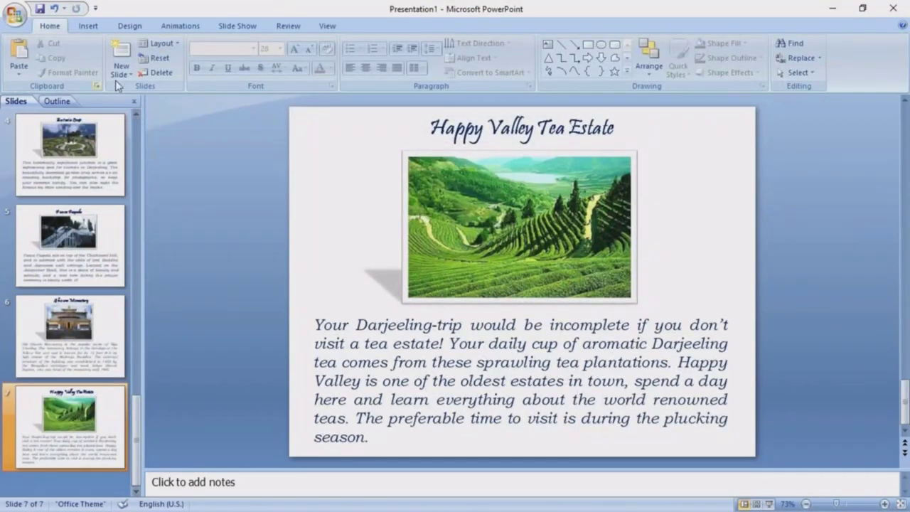
Step: Add a new blank eighth slide with a 'Thank you...' text box across the middle
left_click(121, 56)
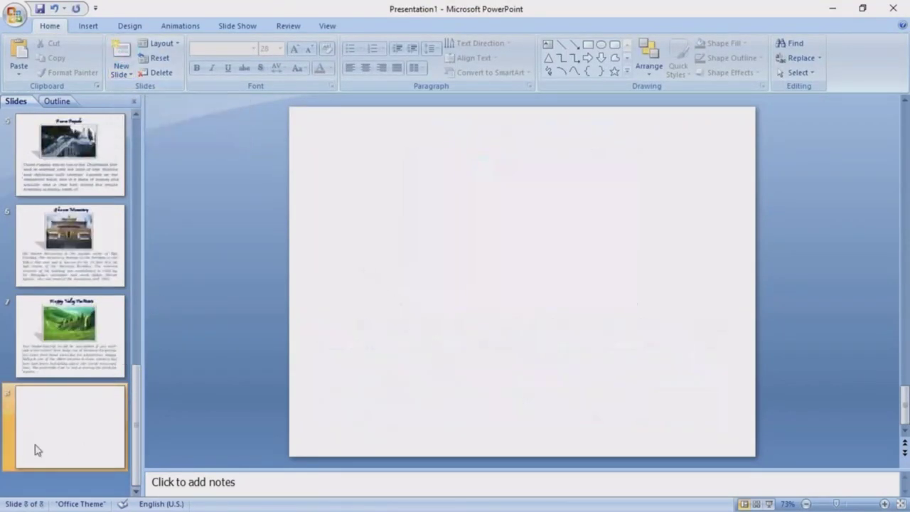
left_click(548, 44)
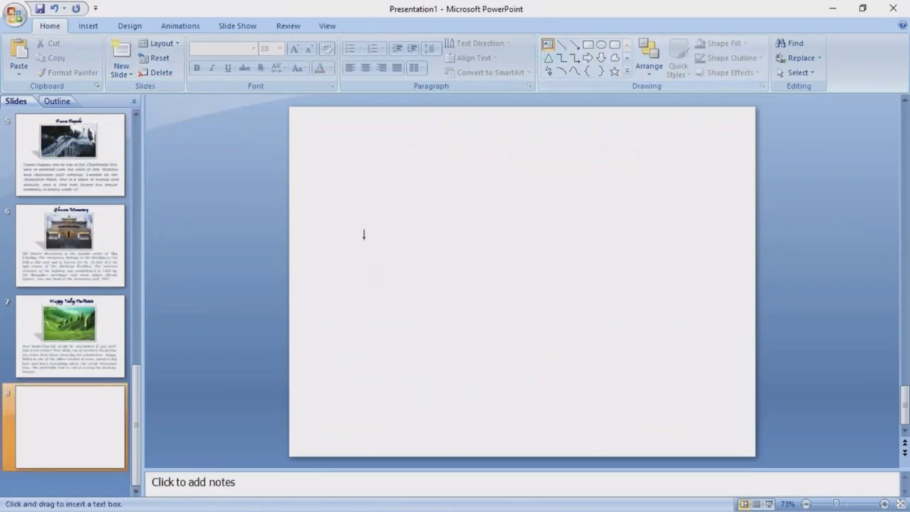
mouse_move(328, 223)
left_mouse_down()
mouse_move(600, 291)
mouse_move(706, 286)
left_mouse_up()
type("Thank you")
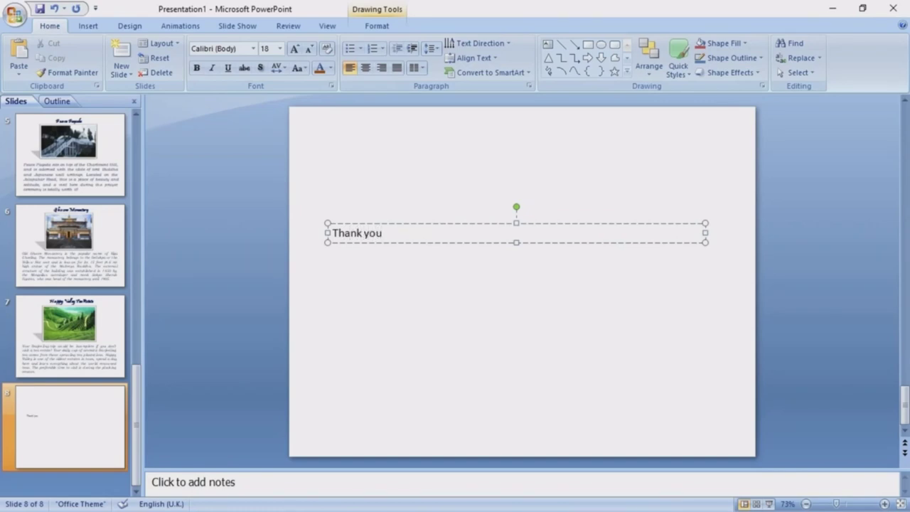
key("ctrl+a")
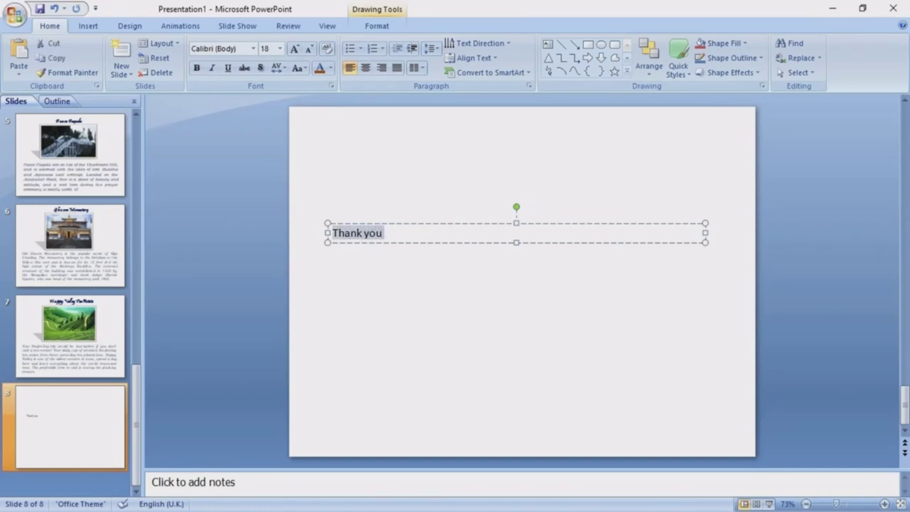
Step: Set the Thank you text to the Pristina font at size 115
left_click(236, 48)
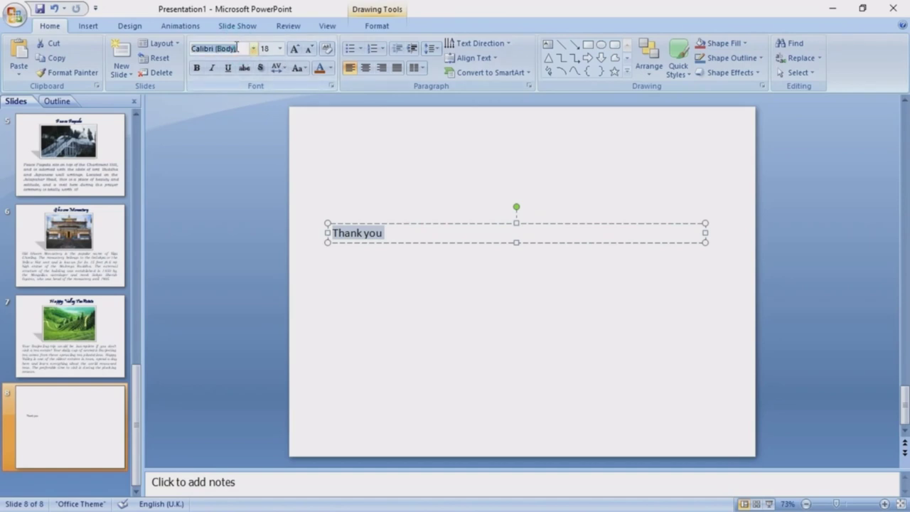
type("Pristina")
key("Return")
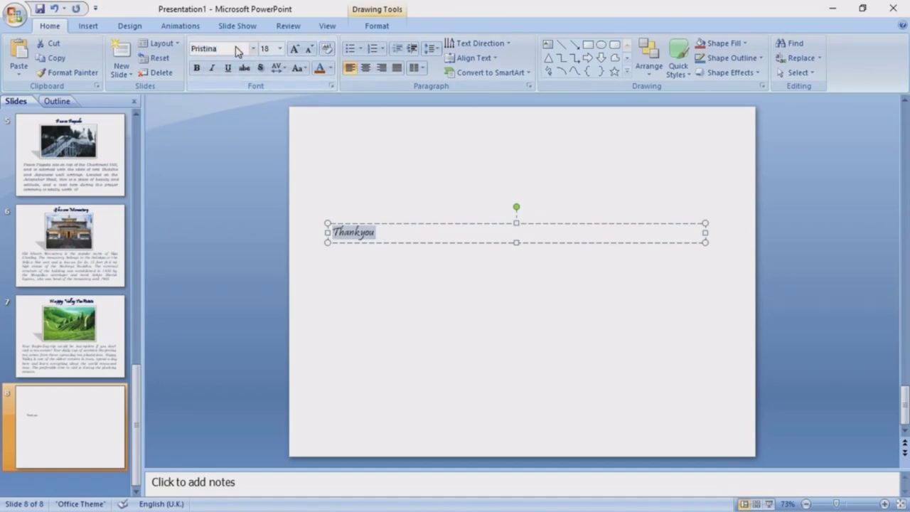
left_click(267, 48)
type("115")
key("Return")
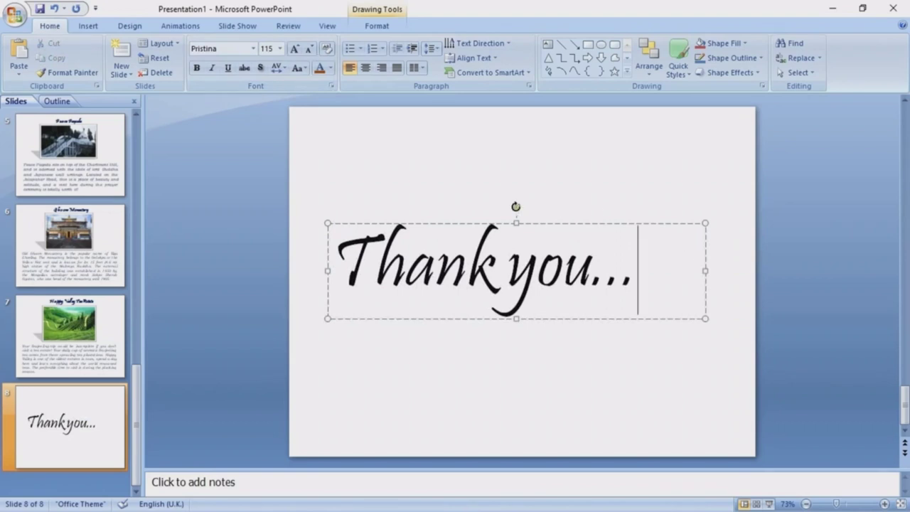
Step: Tilt the text box diagonally, enlarge the text to 138, and widen it to one line
left_click_drag(515, 207, 494, 225)
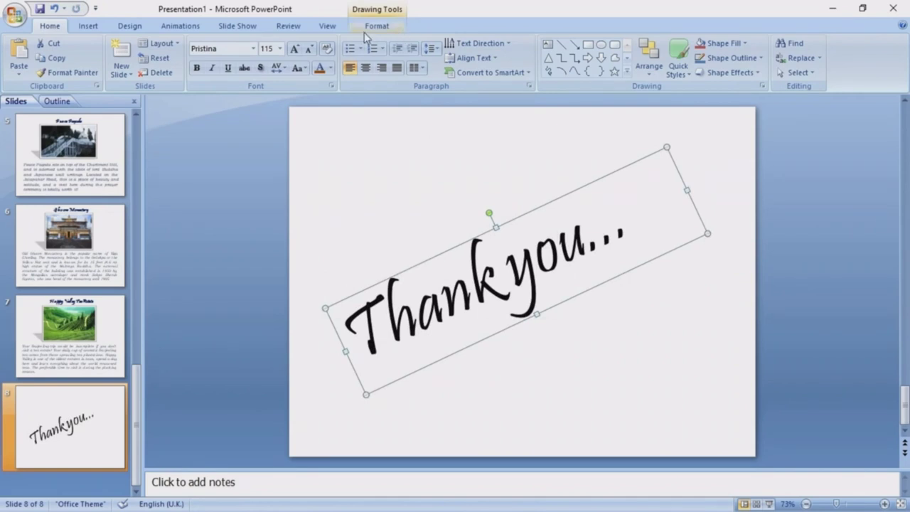
left_click(294, 50)
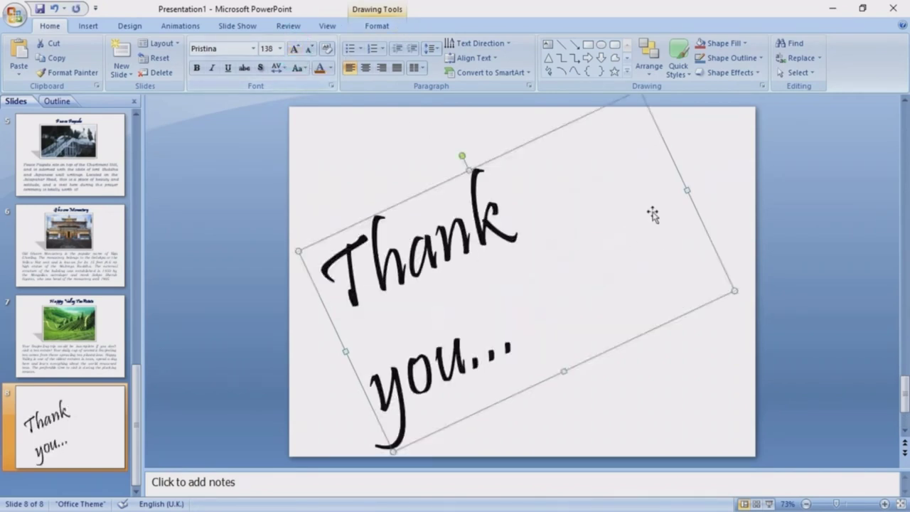
left_click_drag(686, 192, 735, 167)
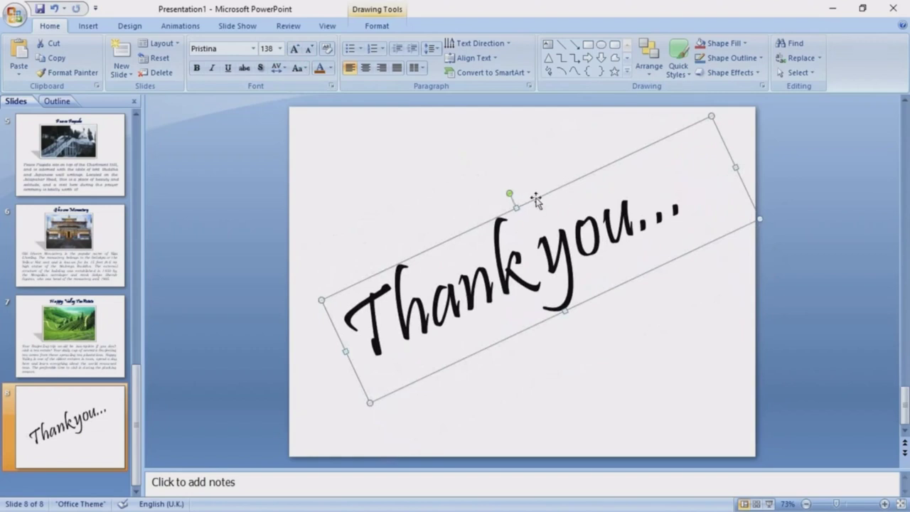
left_click_drag(536, 200, 539, 198)
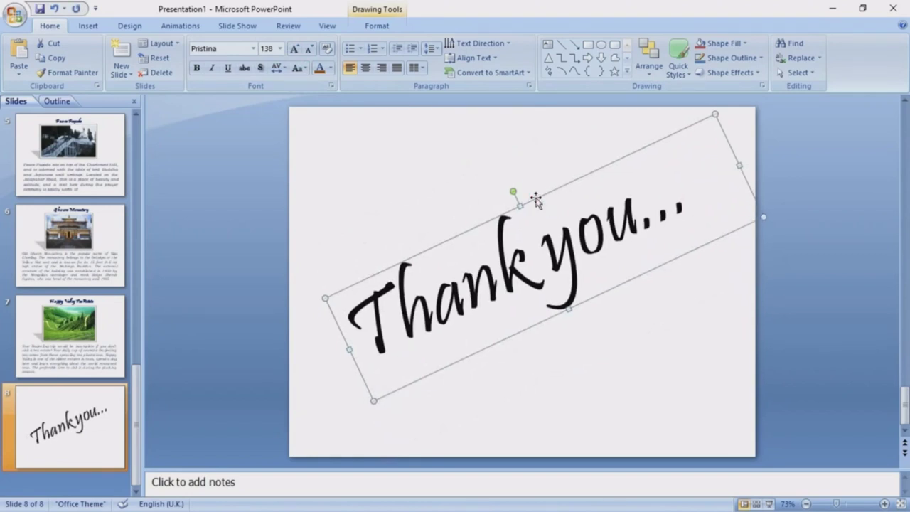
Step: Colour the tilted 'Thank you...' text Dark Blue
left_click(331, 67)
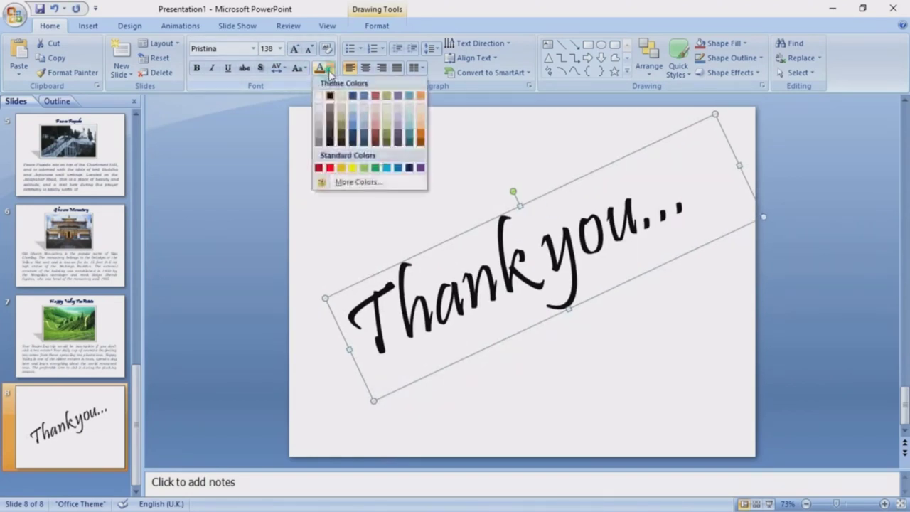
left_click(411, 168)
left_click(418, 193)
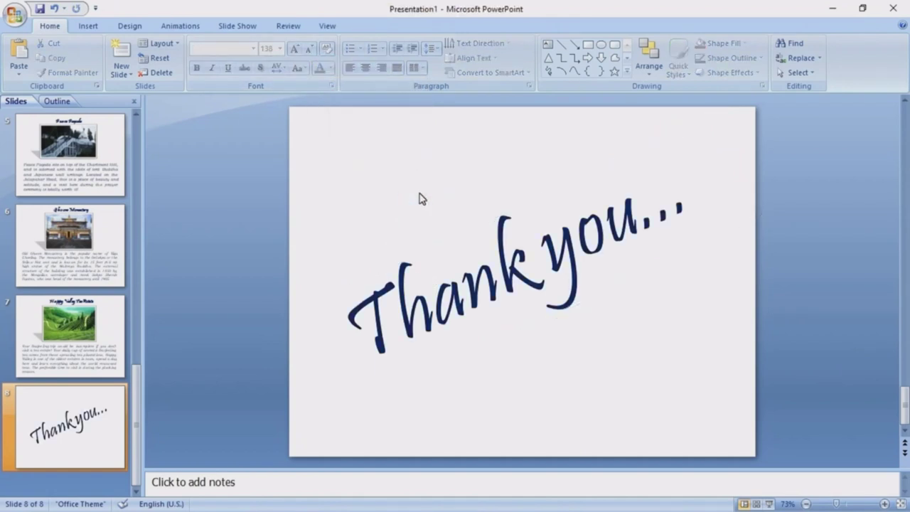
Step: On the Tiger Hill slide, apply the Verve theme to the whole deck
scroll(129, 288, "up", 4)
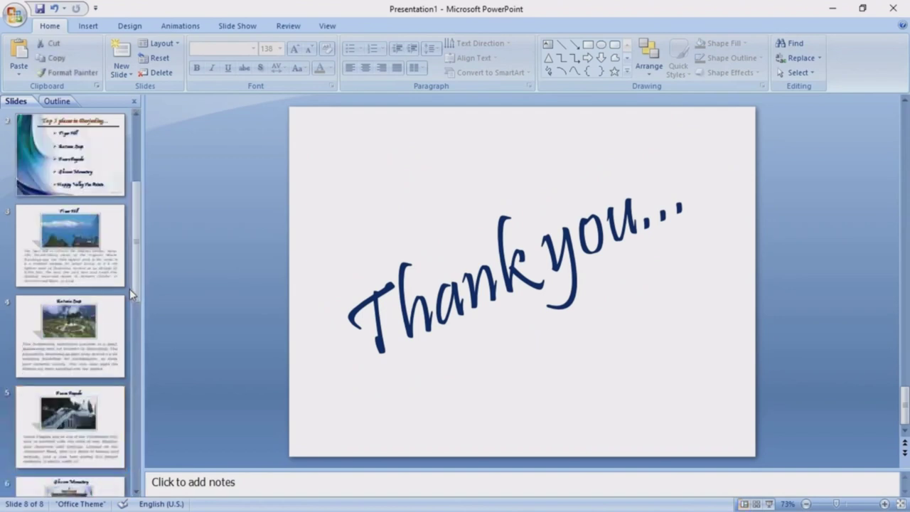
scroll(129, 289, "up", 1)
left_click(70, 336)
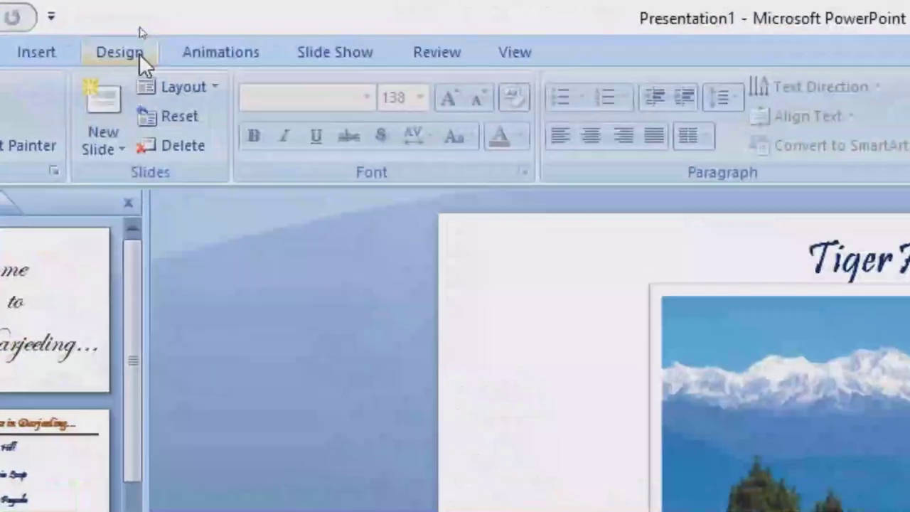
left_click(129, 28)
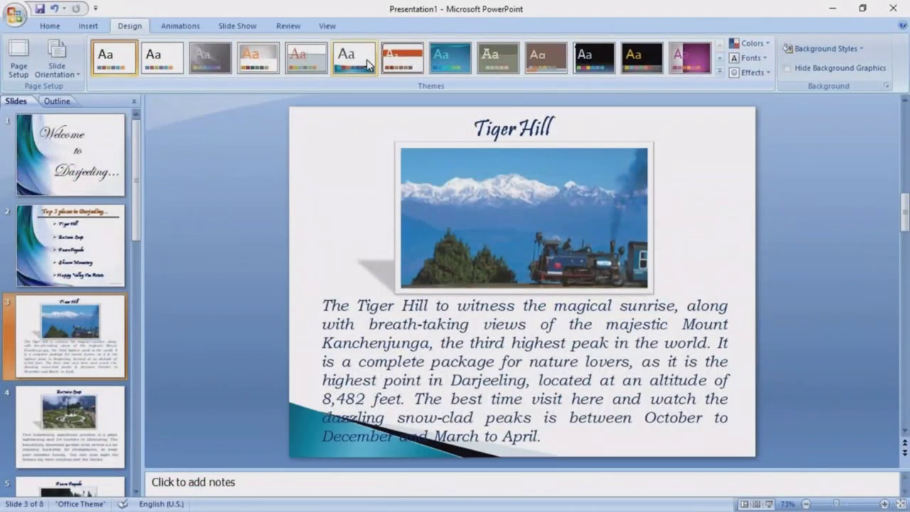
left_click(718, 71)
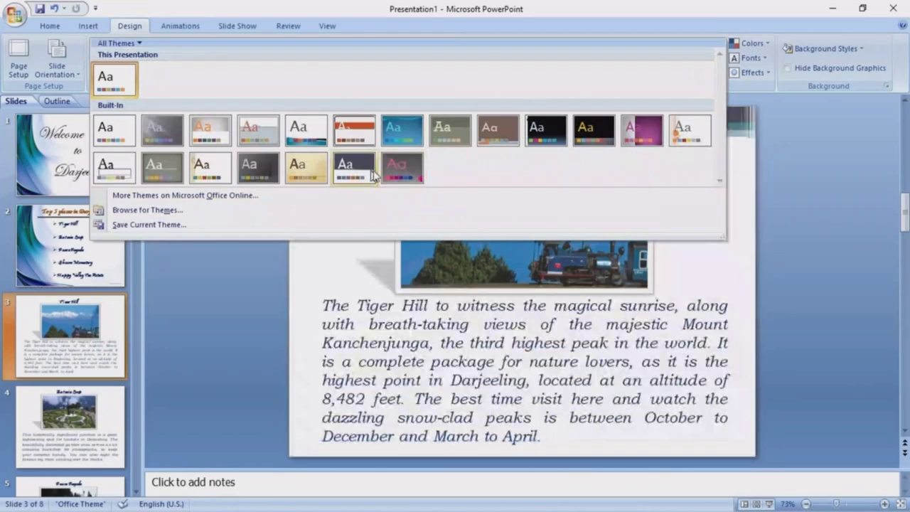
left_click(397, 171)
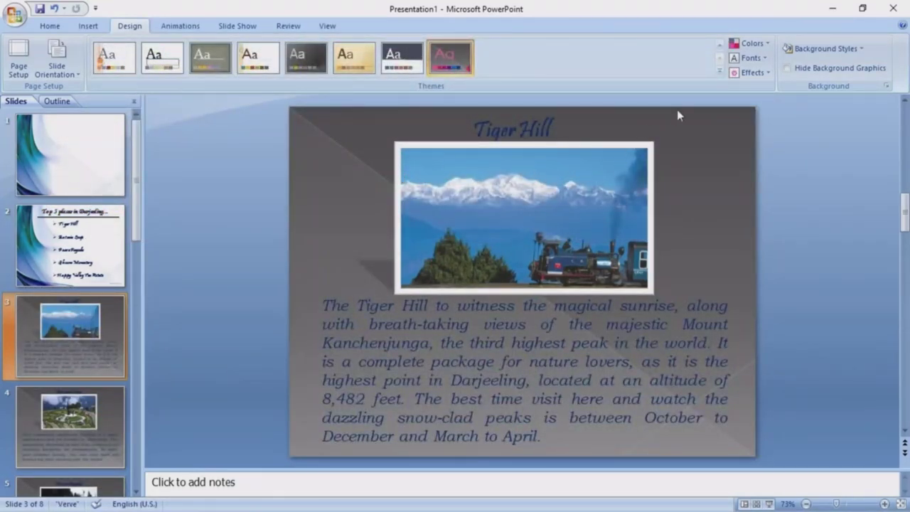
Step: Reapply the original Office Theme and go back to the title slide
left_click(719, 72)
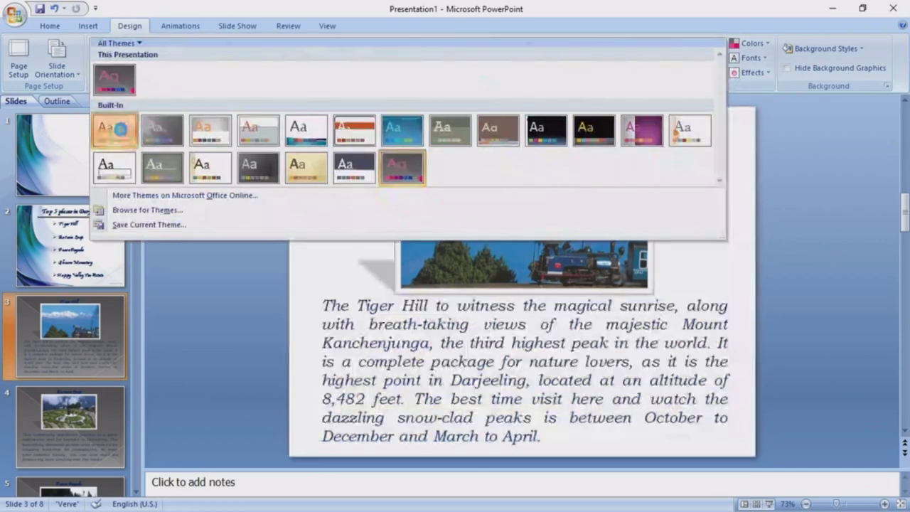
left_click(120, 128)
scroll(235, 203, "down", 1)
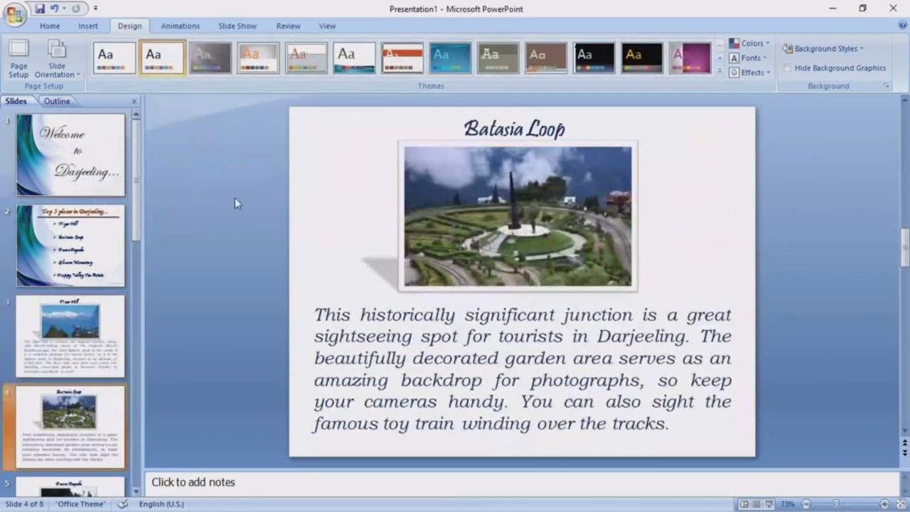
left_click(322, 158)
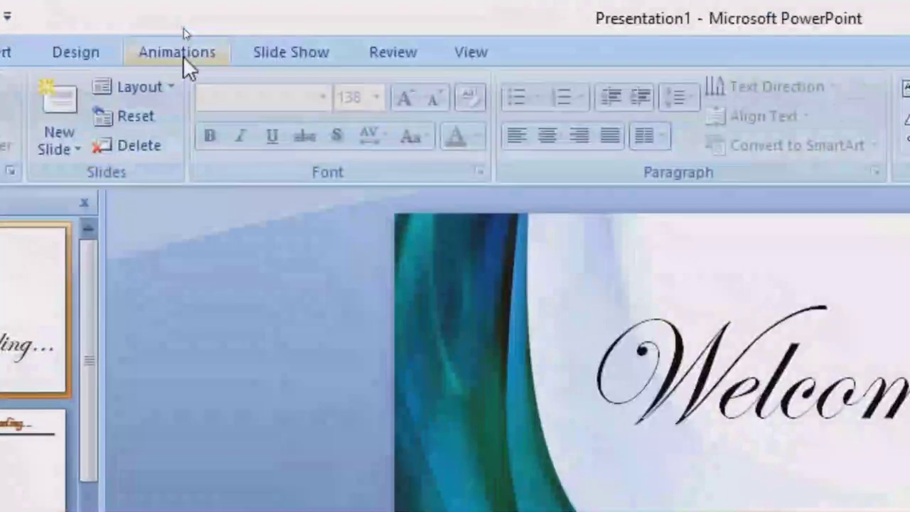
Step: Give the Welcome to Darjeeling slide a split wipe transition at Slow speed, then go to slide 2
left_click(183, 28)
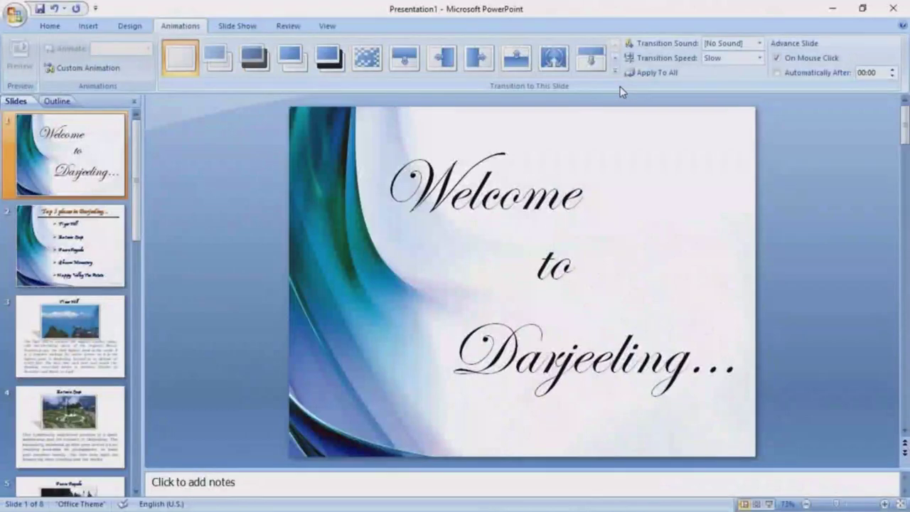
left_click(615, 77)
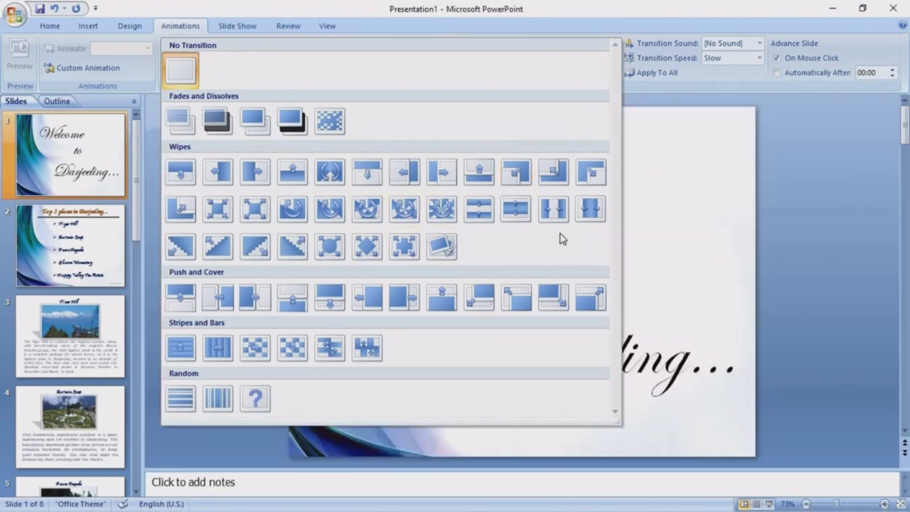
left_click(591, 209)
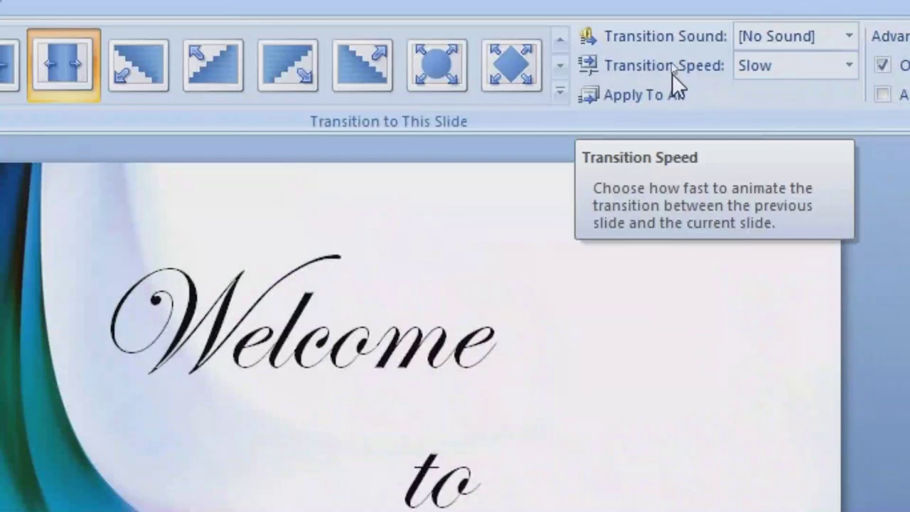
left_click(792, 66)
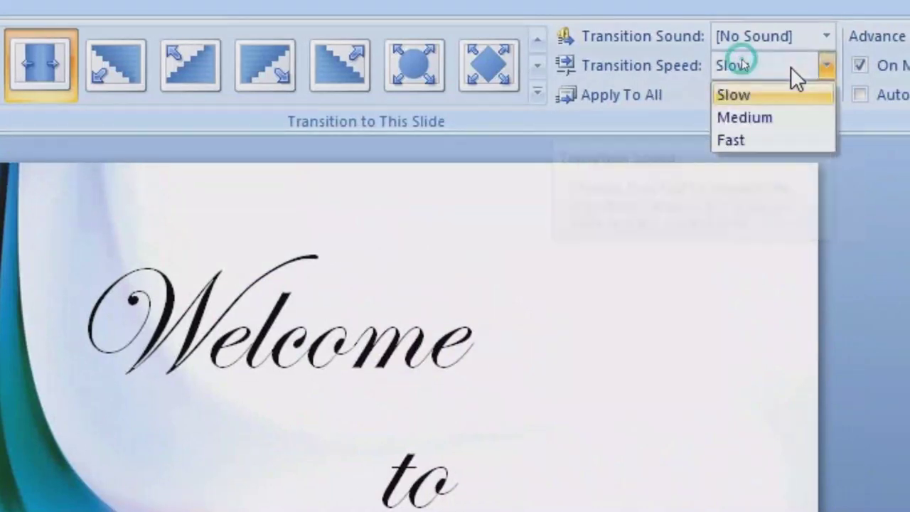
left_click(746, 98)
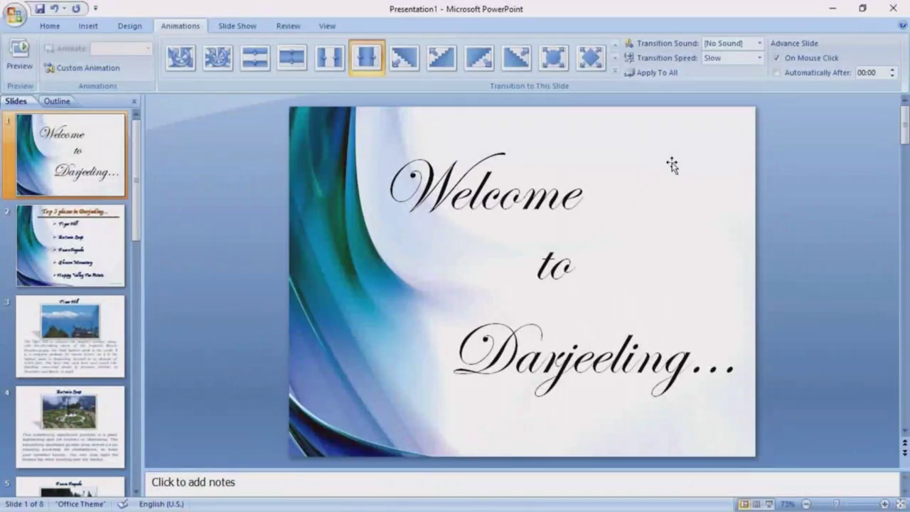
left_click(84, 238)
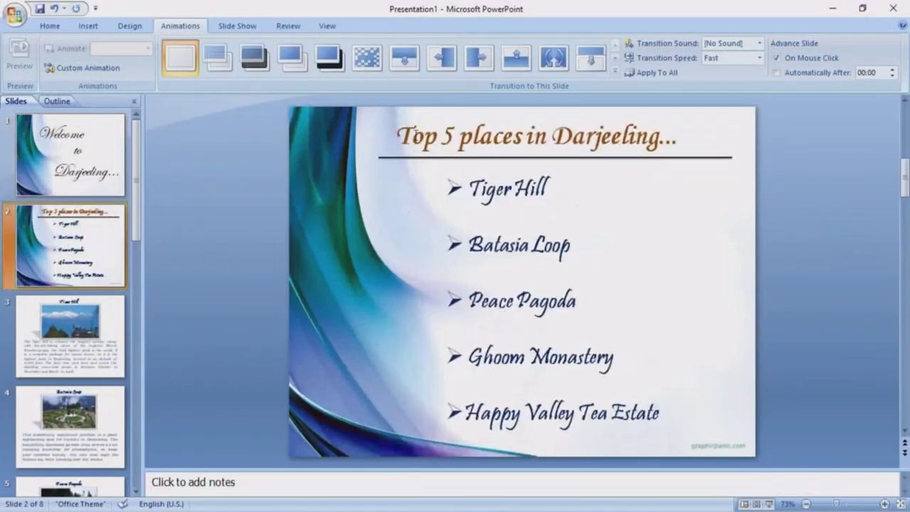
Step: Give slide 2 a leftward wipe and slide 7 a cover transition, both at Slow speed
left_click(615, 72)
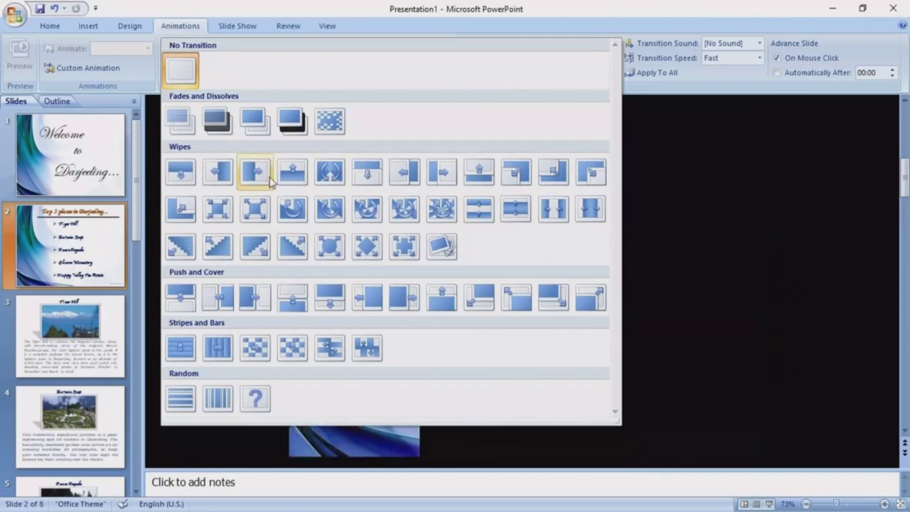
left_click(402, 180)
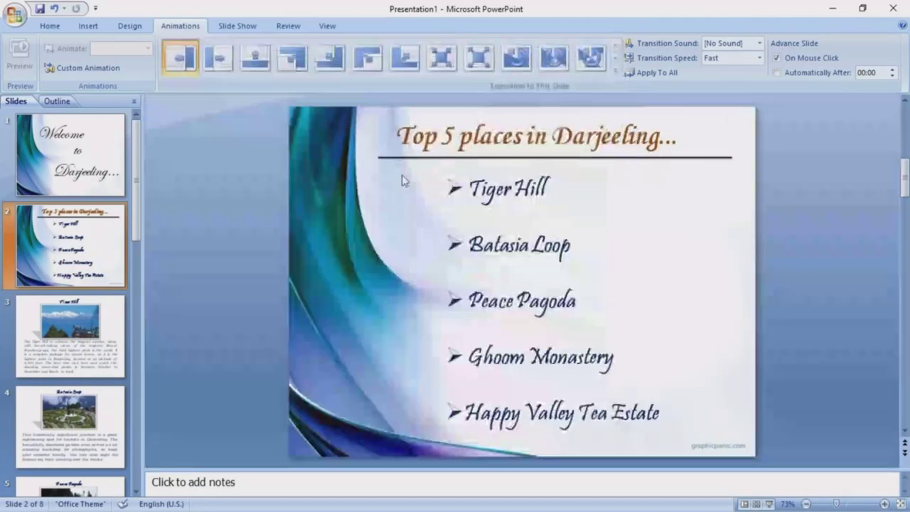
left_click(759, 58)
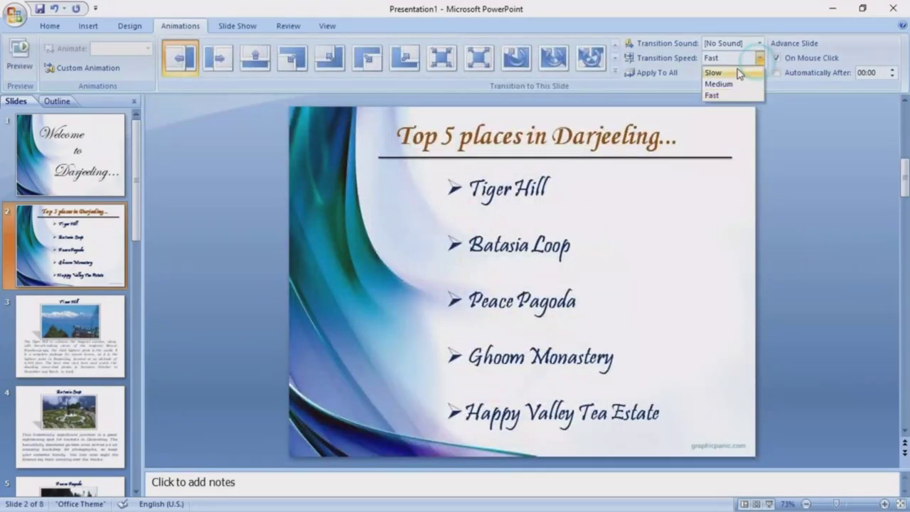
left_click(735, 69)
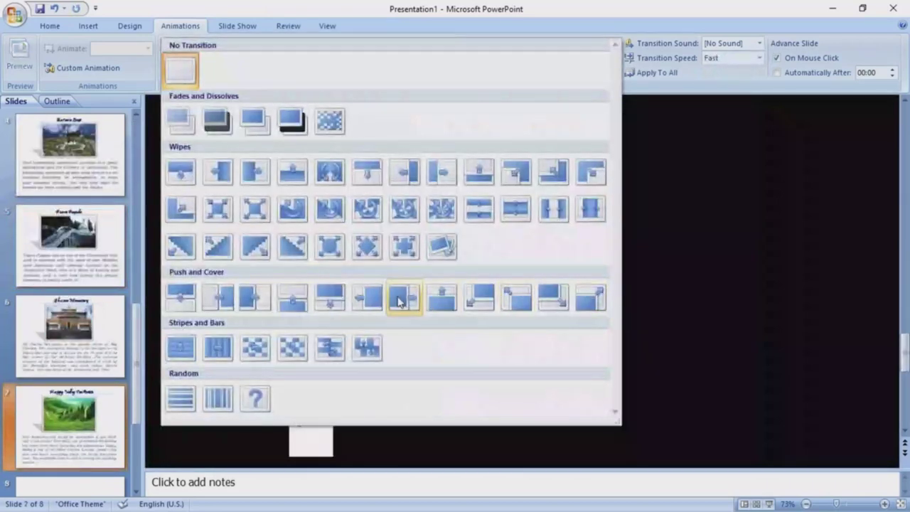
left_click(401, 300)
left_click(759, 58)
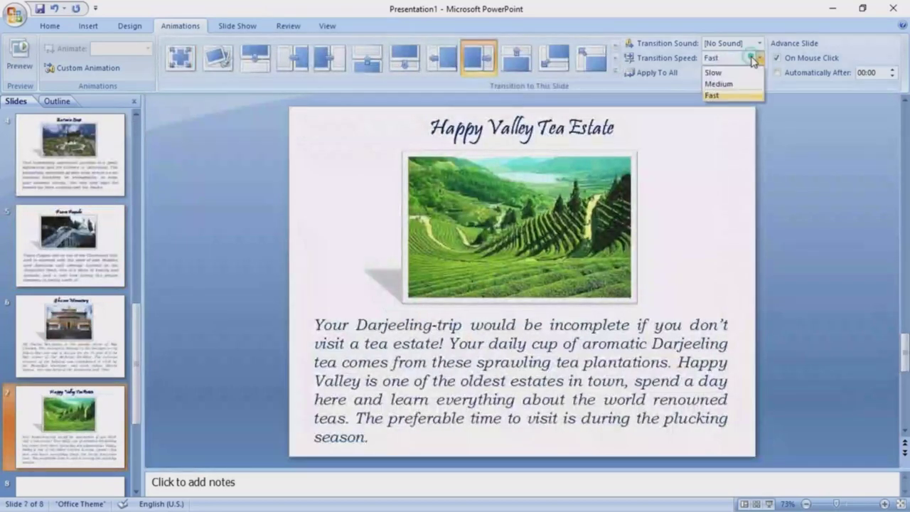
left_click(725, 69)
Step: Give the Thank you... slide a Dissolve transition at Slow speed
scroll(194, 291, "down", 1)
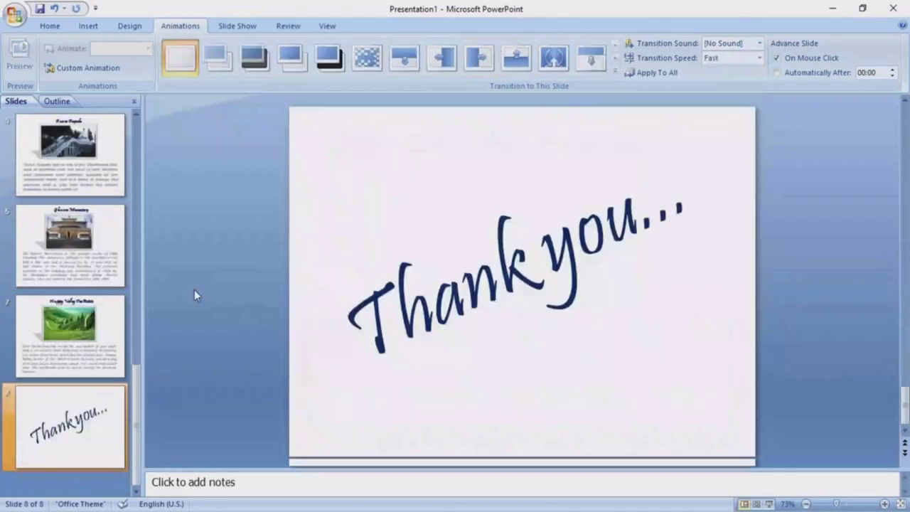
left_click(85, 404)
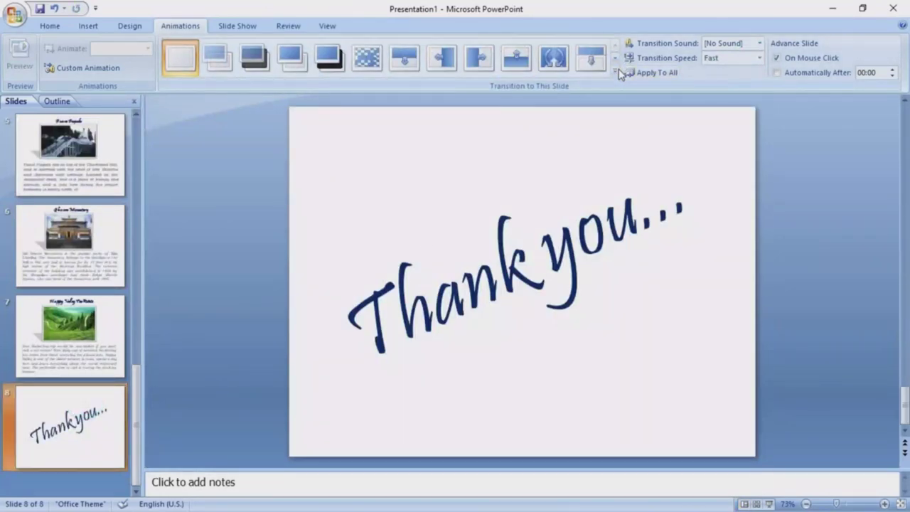
left_click(369, 60)
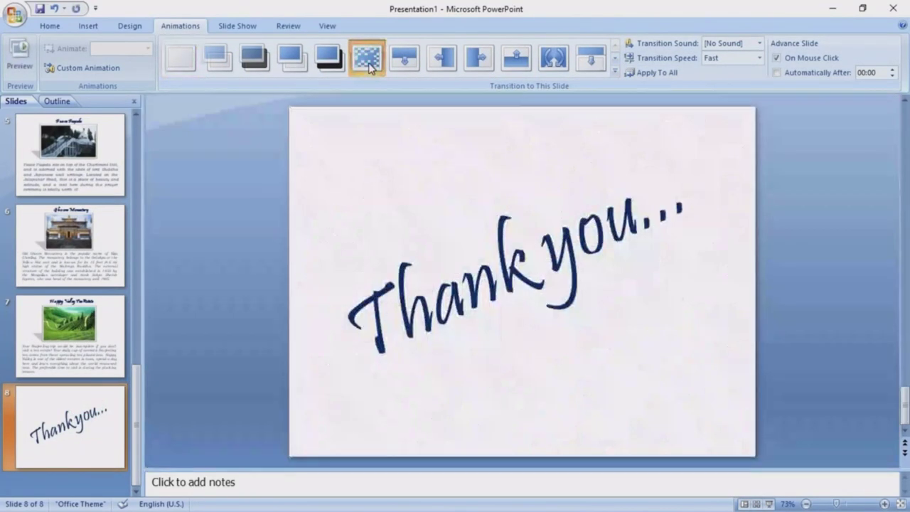
left_click(757, 60)
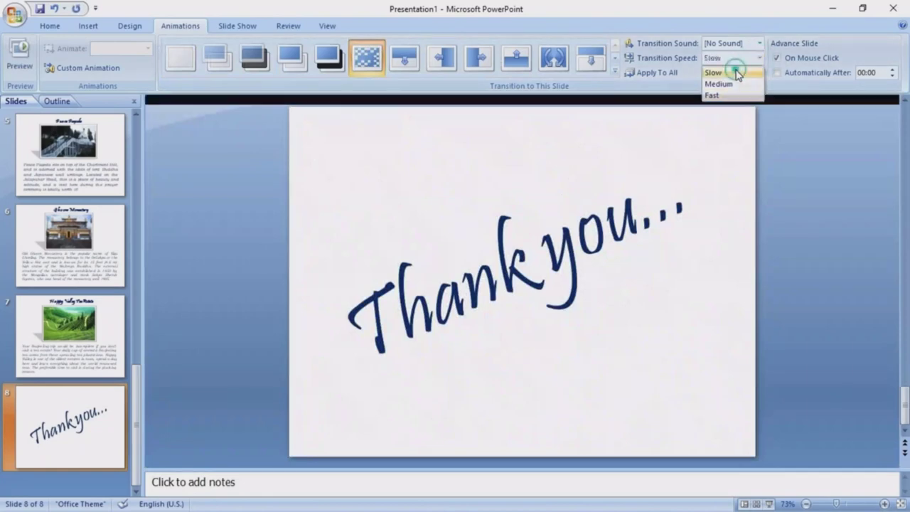
left_click(727, 71)
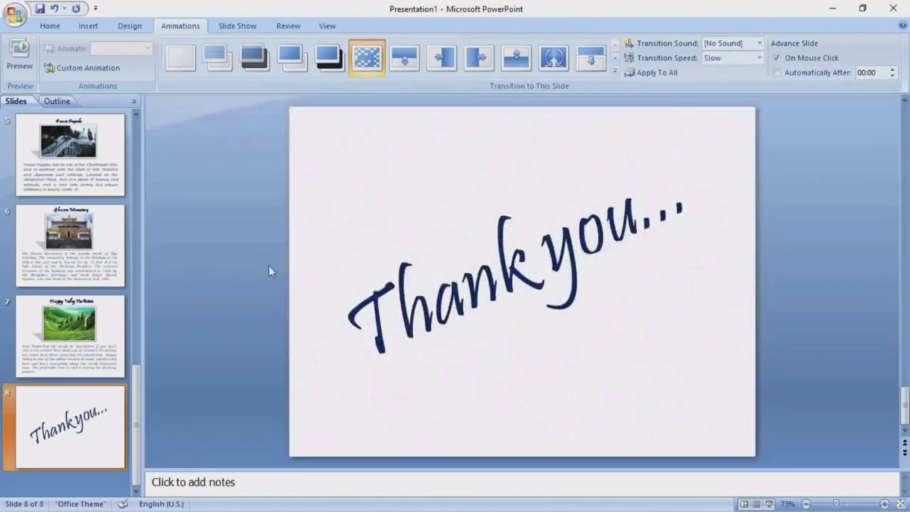
scroll(227, 265, "up", 2)
scroll(227, 265, "up", 5)
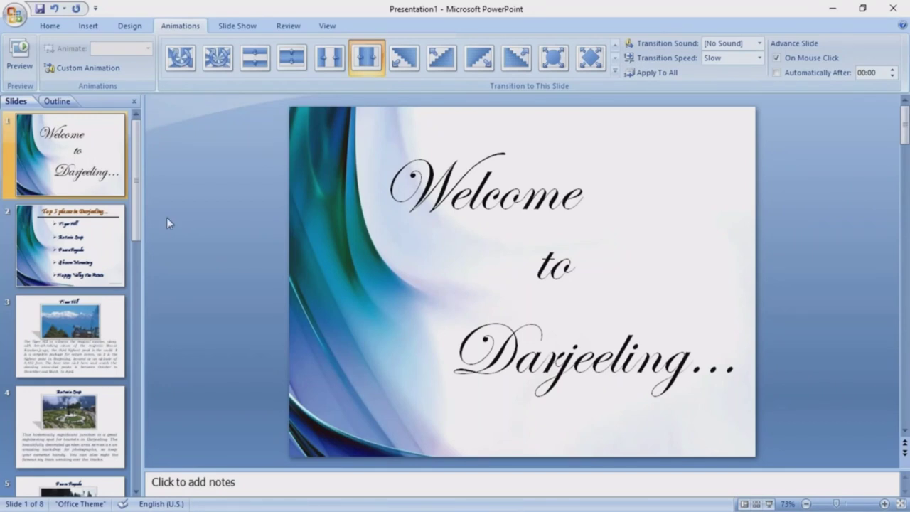
Step: Give the Welcome title text box a Flip entrance animation
left_click(467, 189)
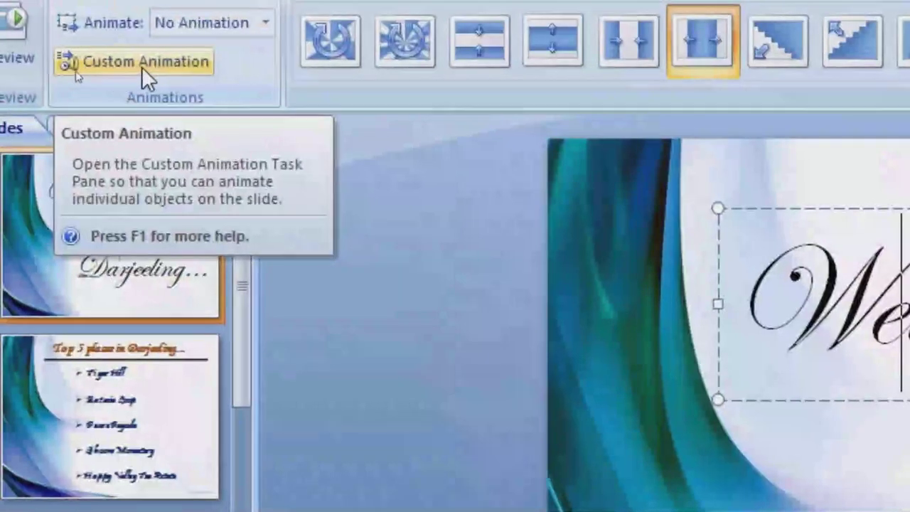
left_click(170, 64)
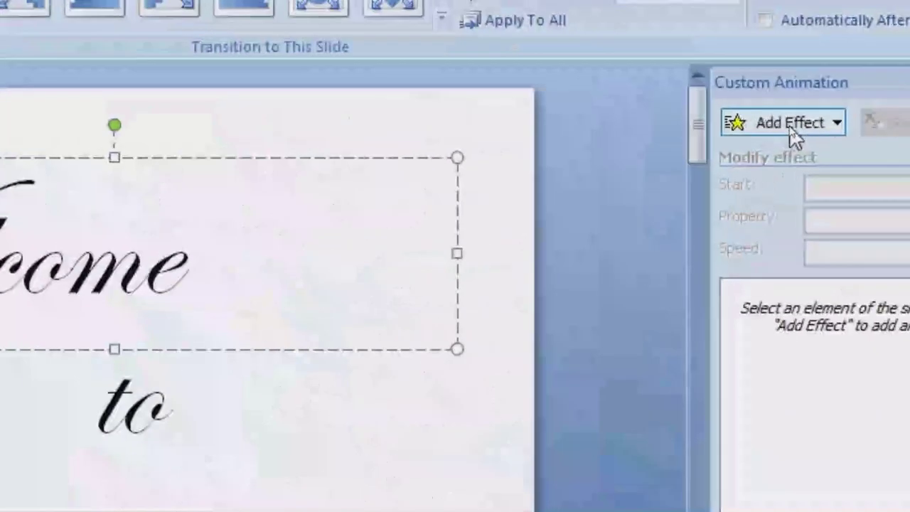
left_click(789, 125)
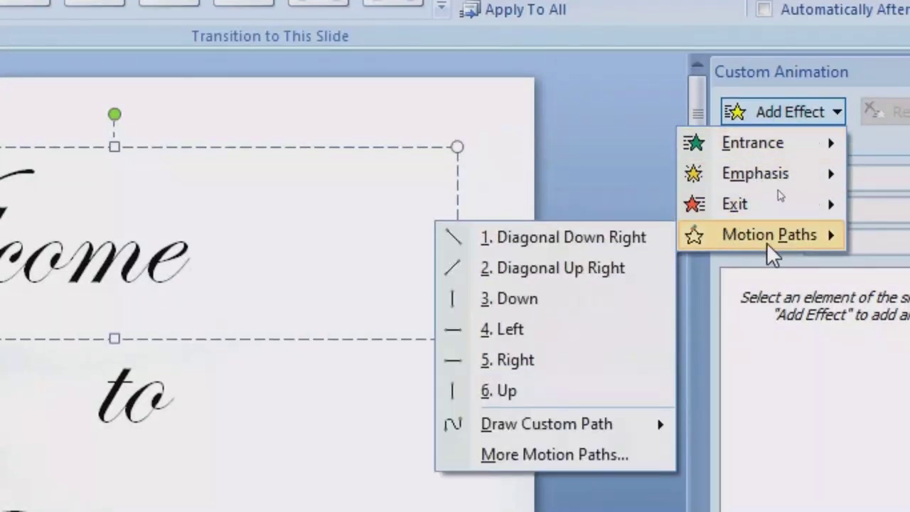
mouse_move(771, 140)
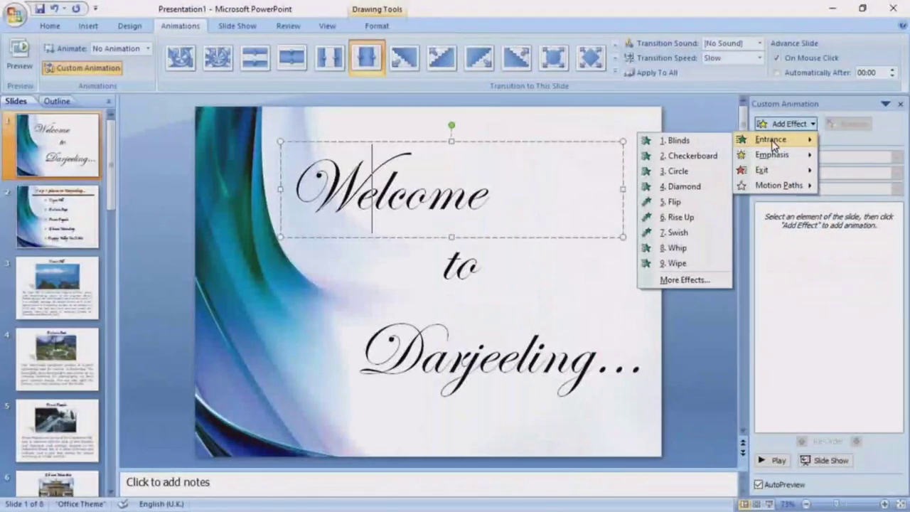
left_click(693, 283)
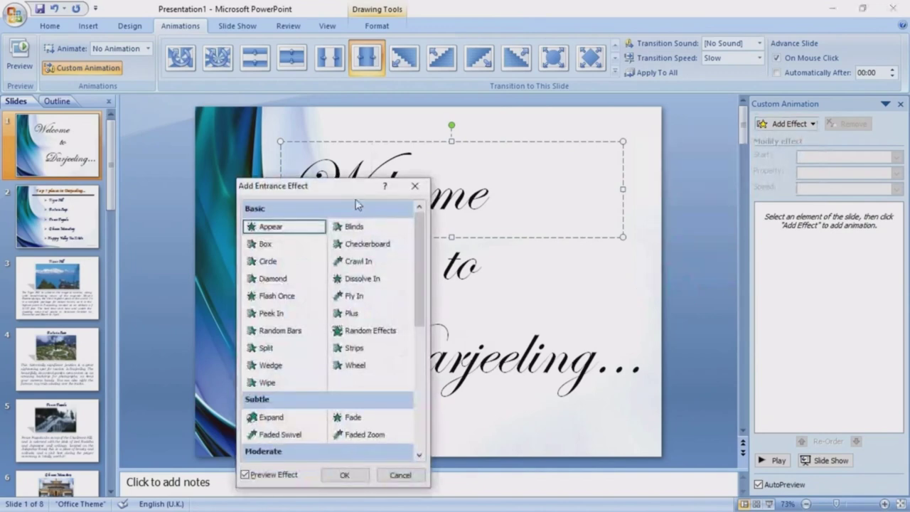
mouse_move(354, 192)
left_mouse_down()
mouse_move(598, 214)
mouse_move(787, 147)
left_mouse_up()
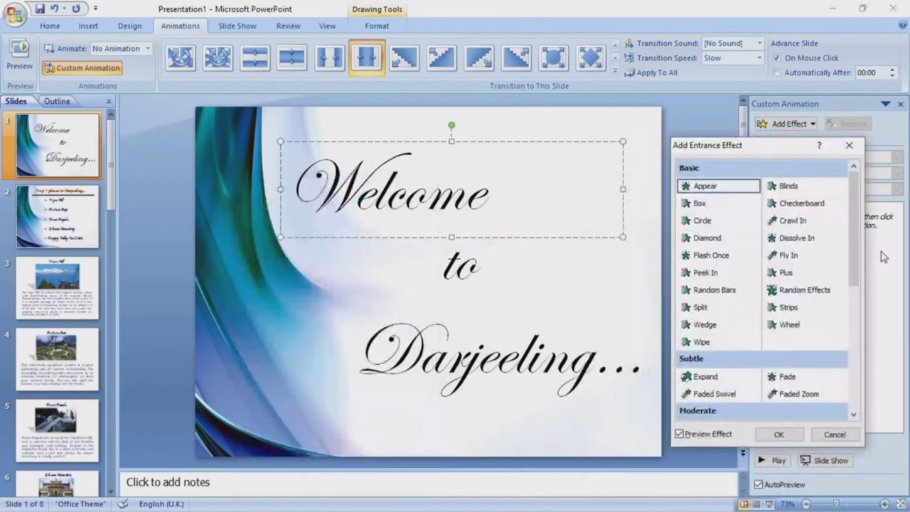
left_click_drag(857, 235, 860, 384)
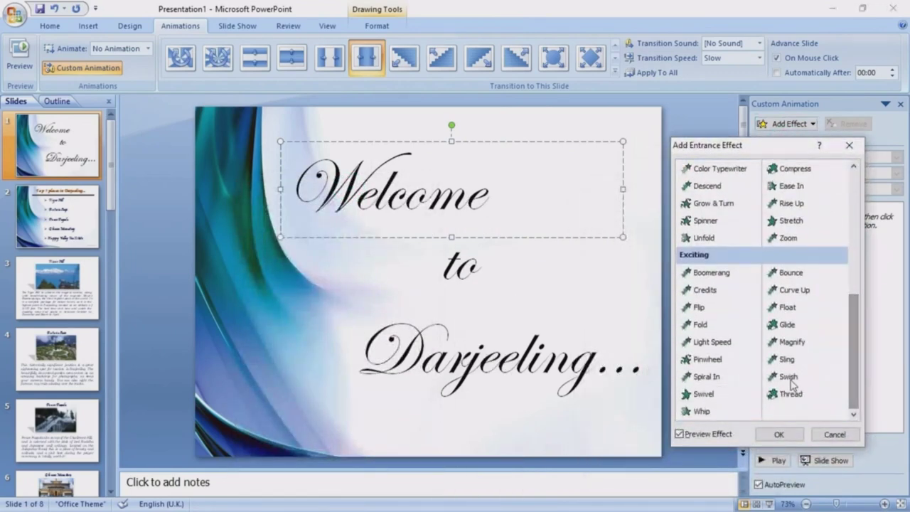
left_click(789, 382)
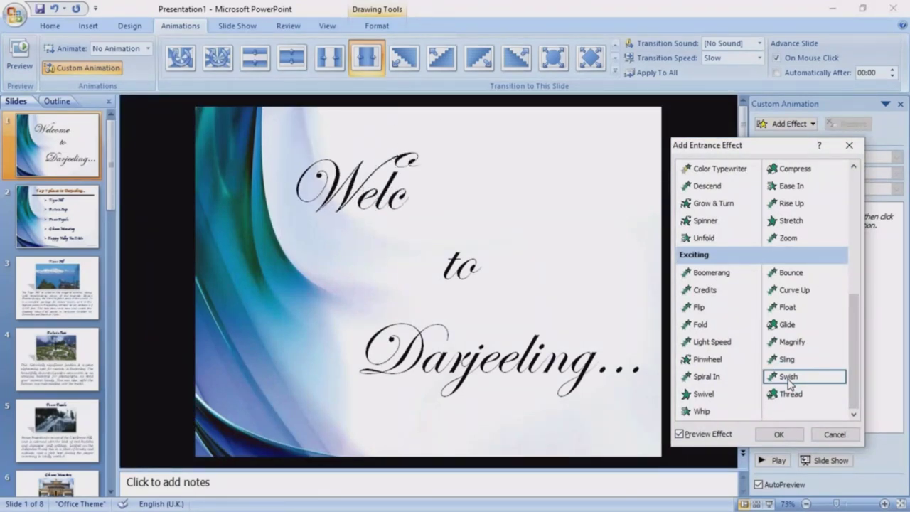
left_click(700, 312)
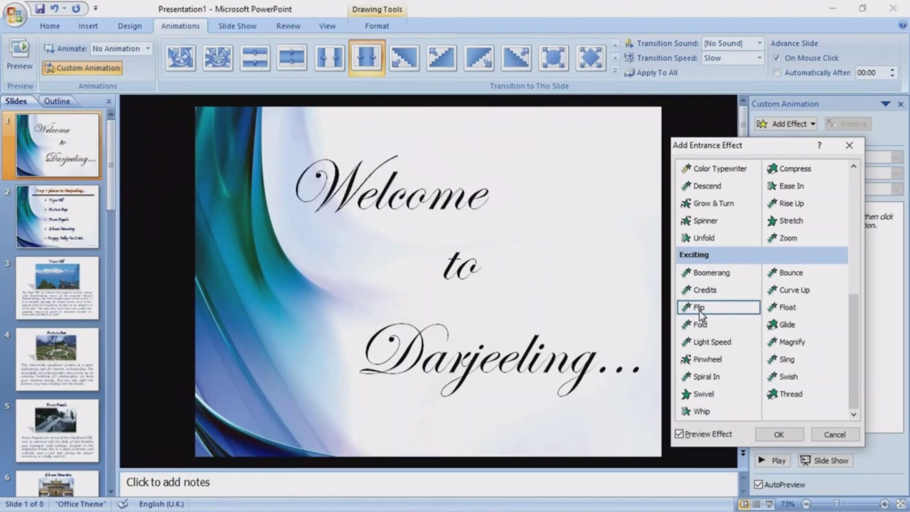
left_click(779, 434)
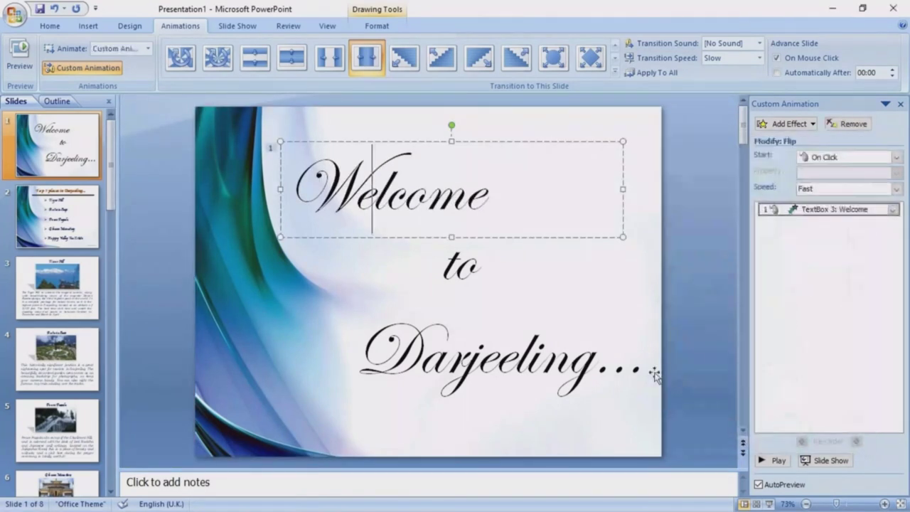
Step: Give the 'to' and 'Darjeeling' text boxes Flip entrances too
left_click(469, 296)
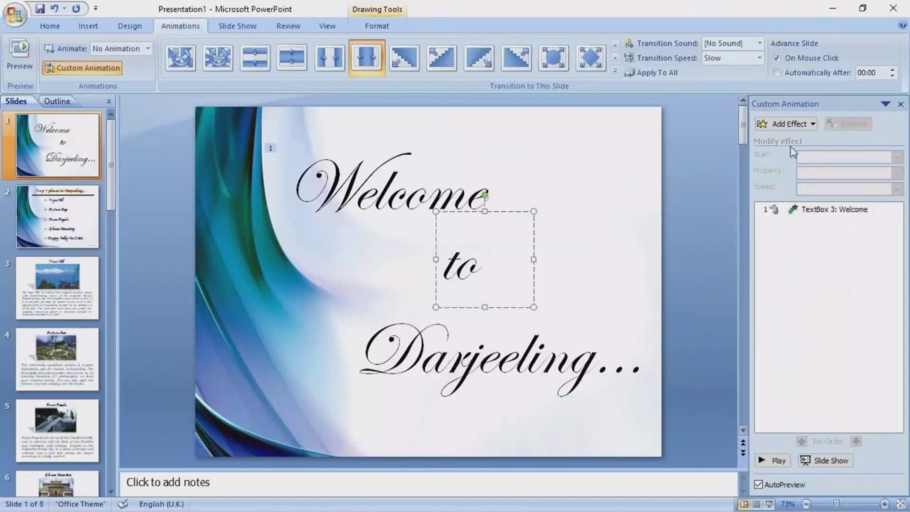
left_click(786, 124)
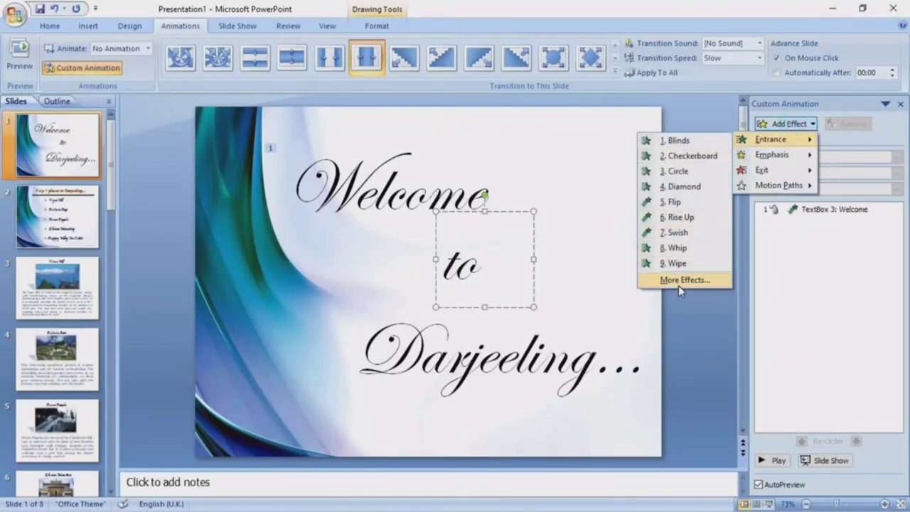
left_click(678, 202)
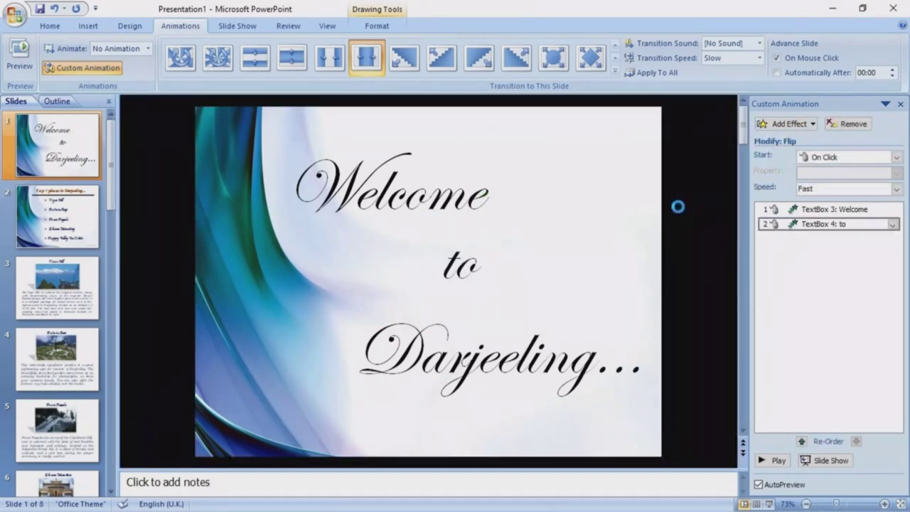
left_click(514, 362)
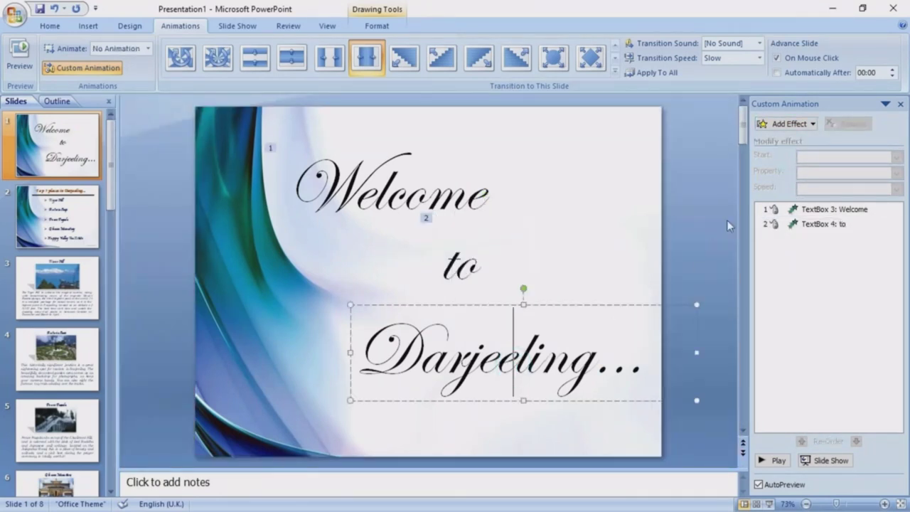
left_click(795, 125)
mouse_move(773, 139)
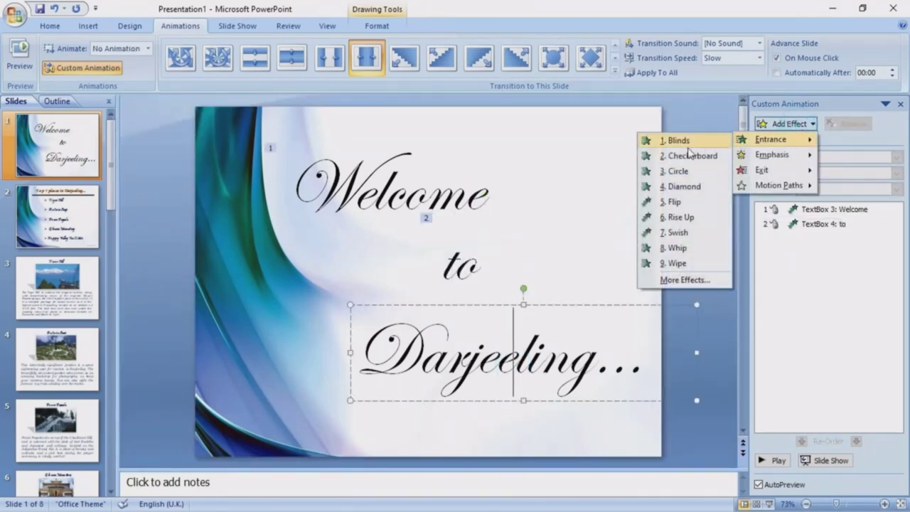
left_click(674, 202)
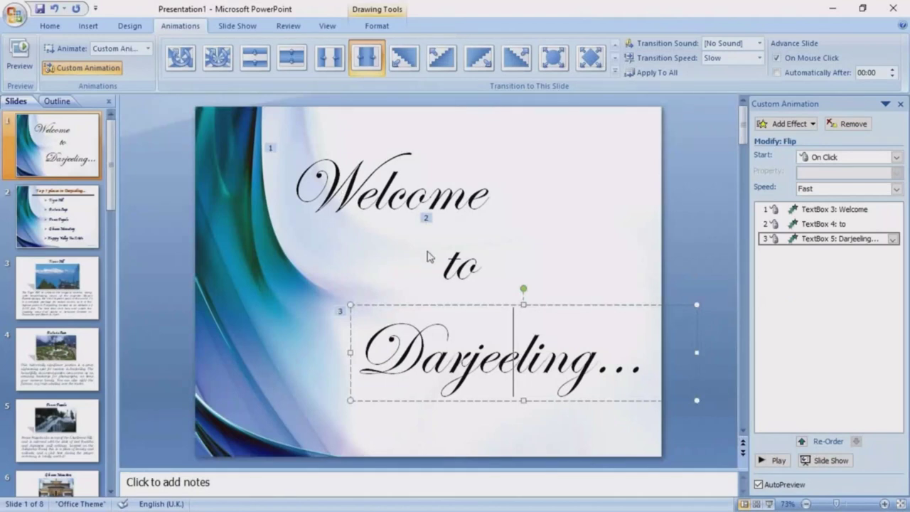
Step: On slide 2, give the Top 5 places title a Whip entrance
left_click(78, 203)
left_click(429, 142)
left_click(430, 146)
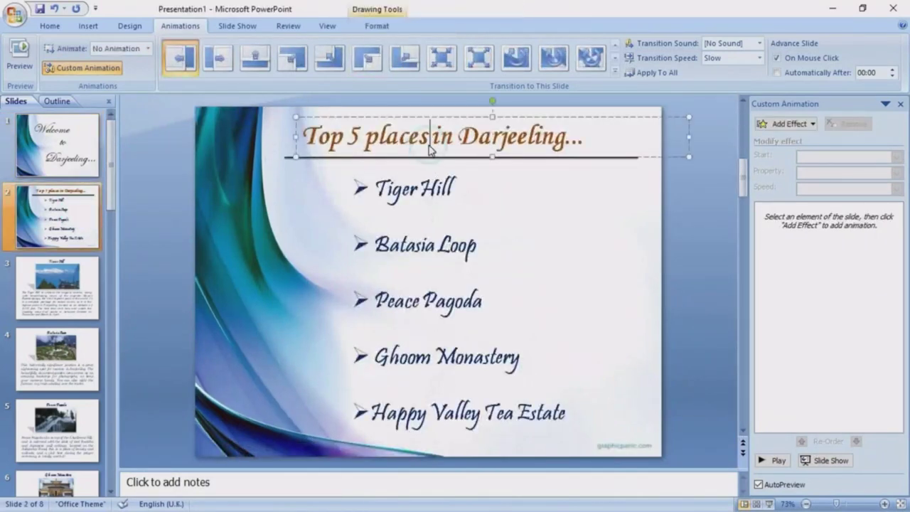
left_click(785, 123)
mouse_move(772, 139)
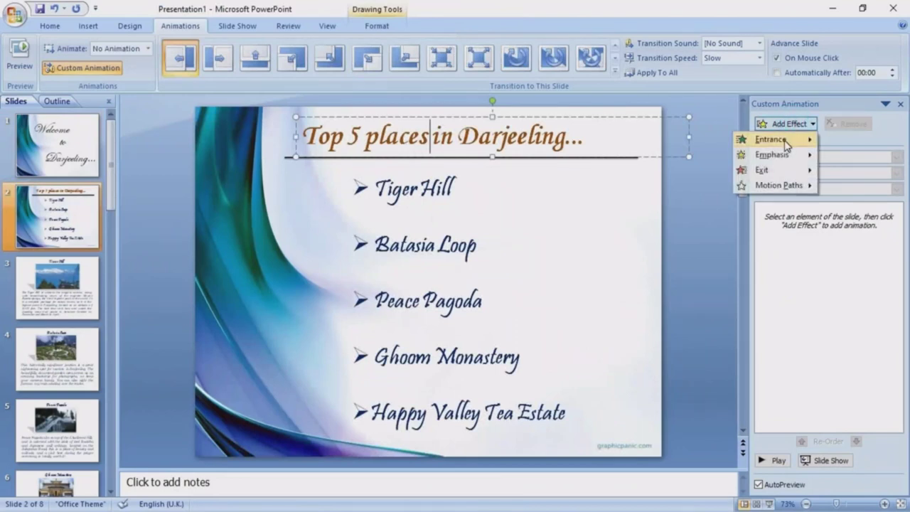
left_click(684, 279)
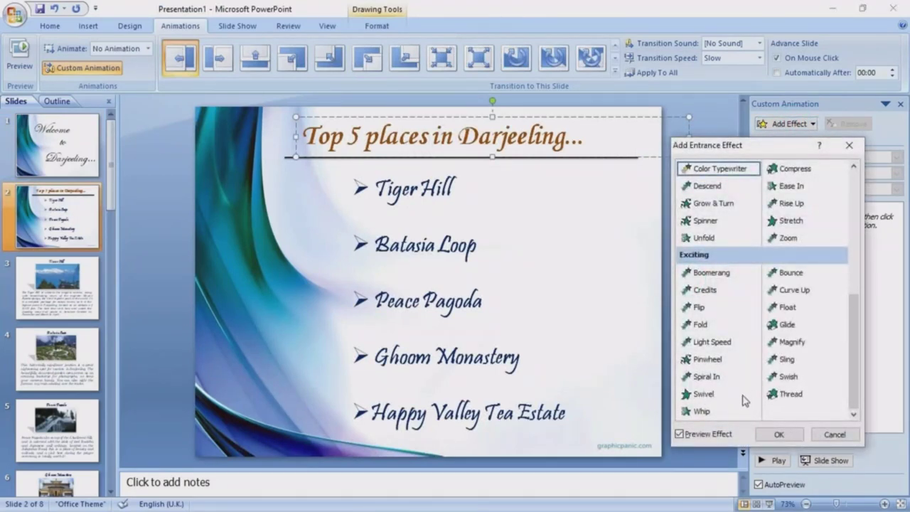
left_click(701, 411)
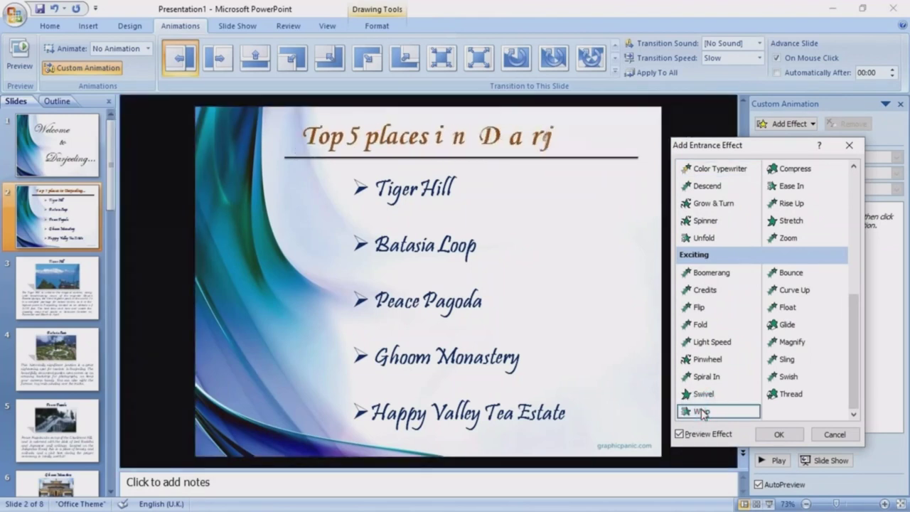
left_click(778, 434)
Step: Give slide 2's bulleted list of places a Flip entrance
left_click(461, 197)
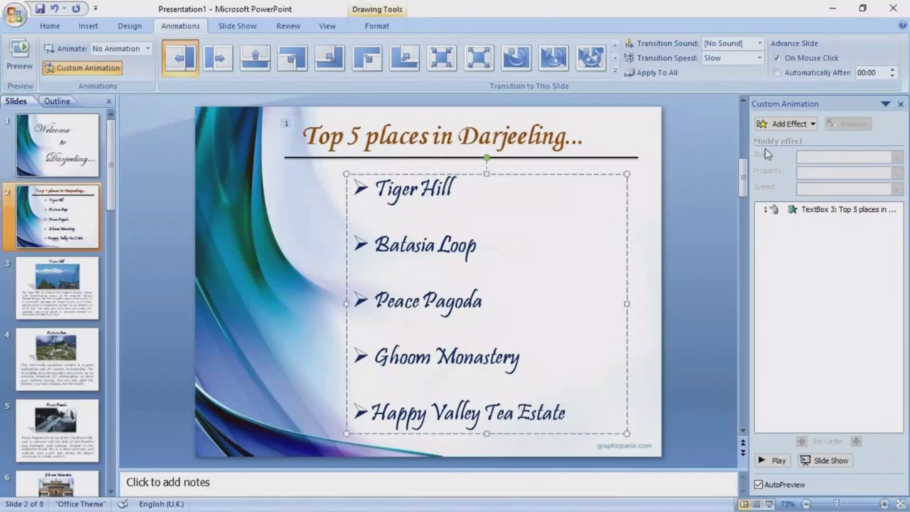
left_click(788, 123)
mouse_move(772, 140)
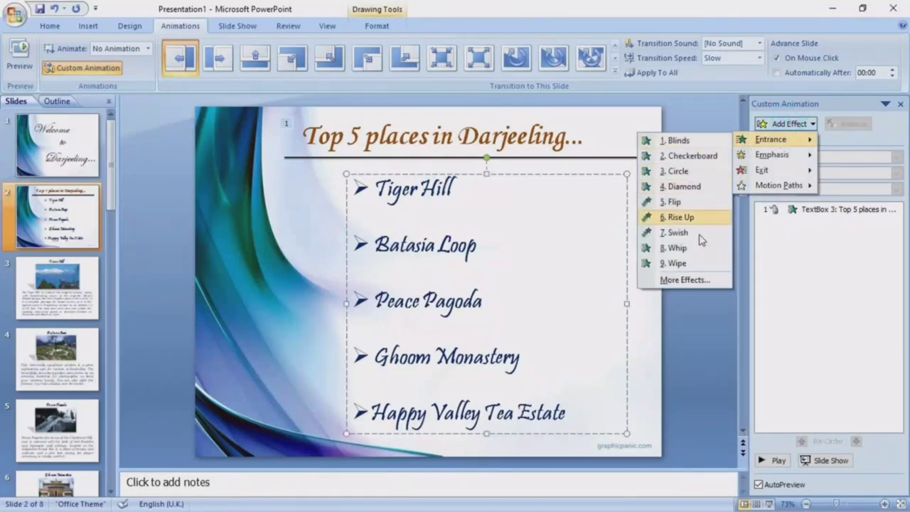
left_click(687, 279)
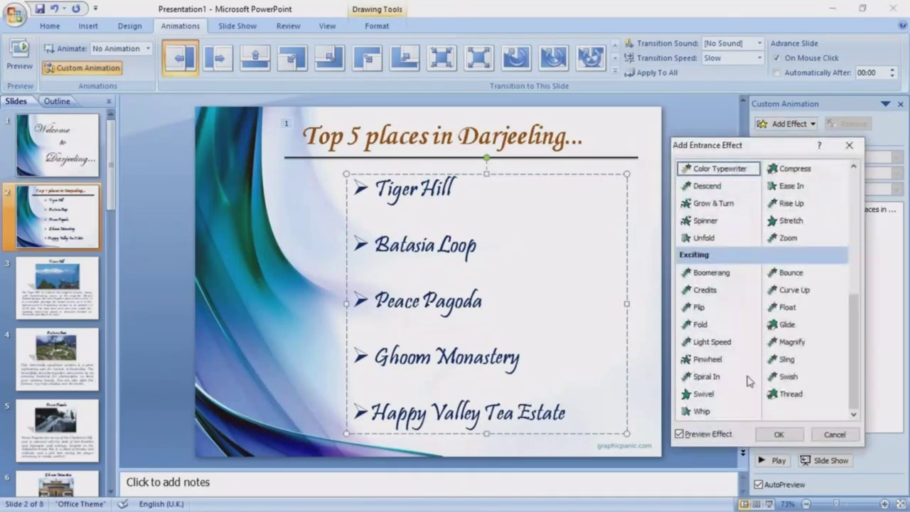
left_click(700, 308)
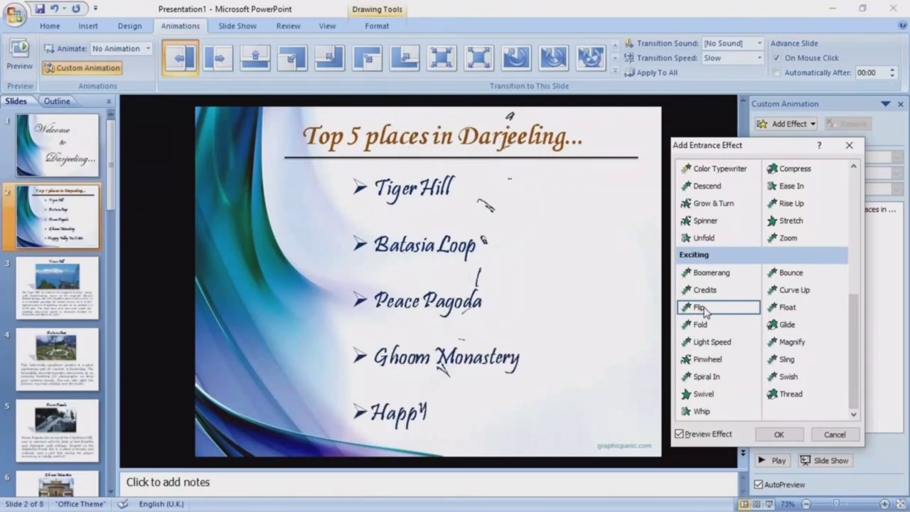
left_click(777, 435)
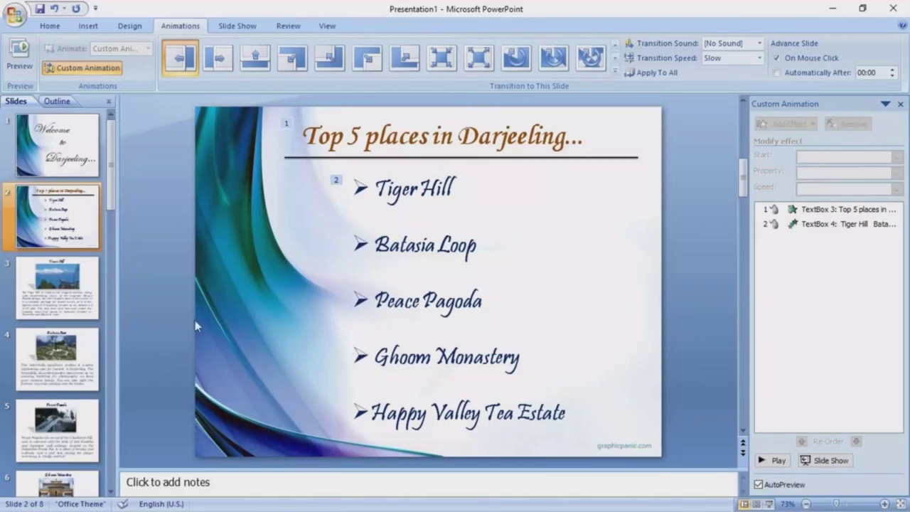
left_click(40, 296)
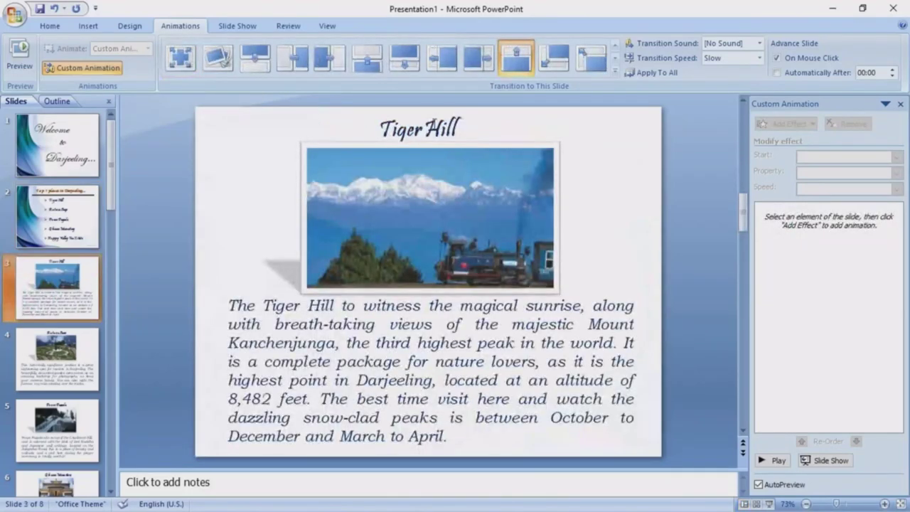
Step: Give the Tiger Hill title a Flip entrance and the photo a Float entrance
left_click(430, 126)
left_click(782, 124)
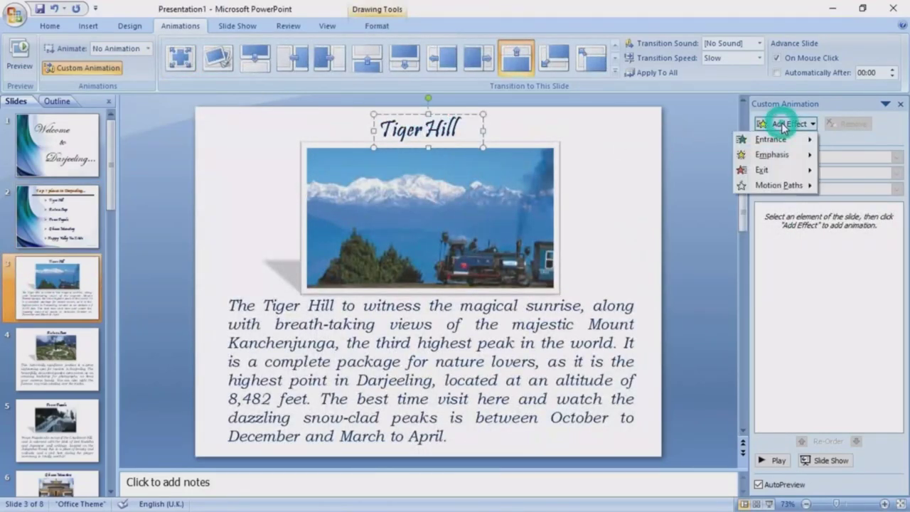
mouse_move(772, 139)
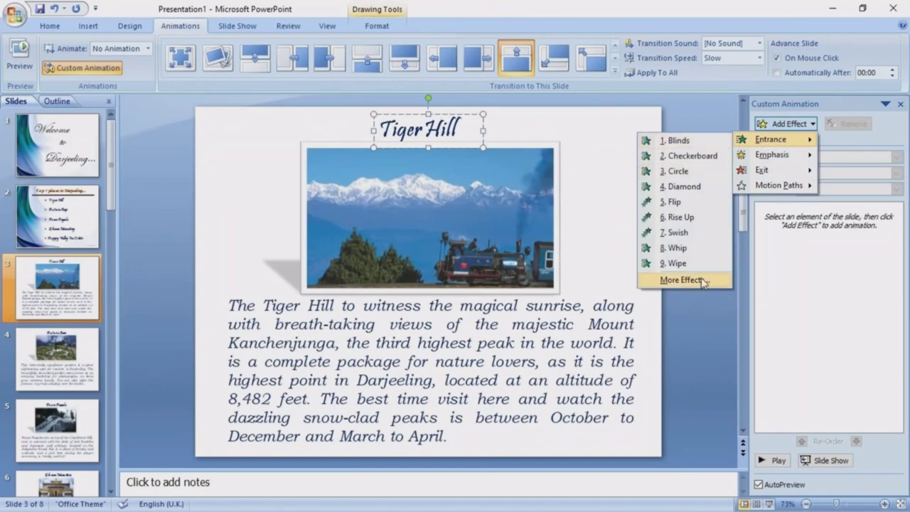
left_click(675, 201)
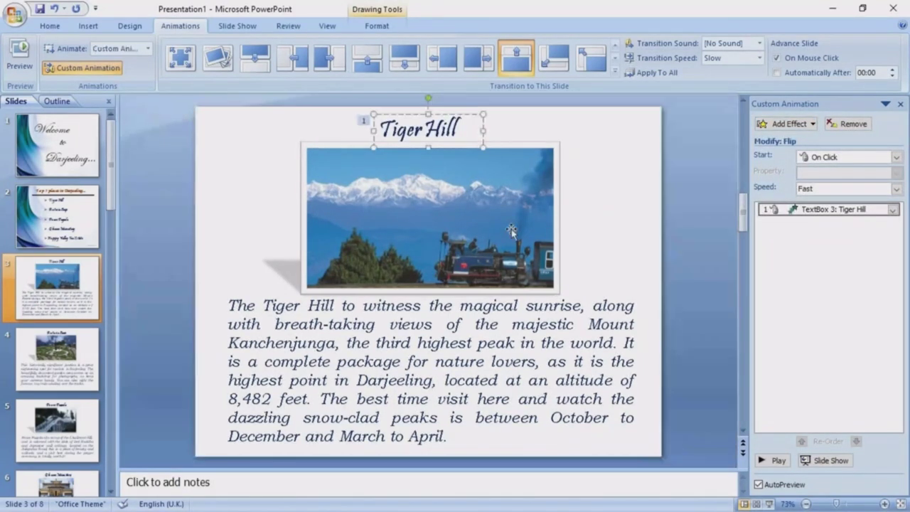
left_click(512, 229)
left_click(783, 130)
mouse_move(772, 140)
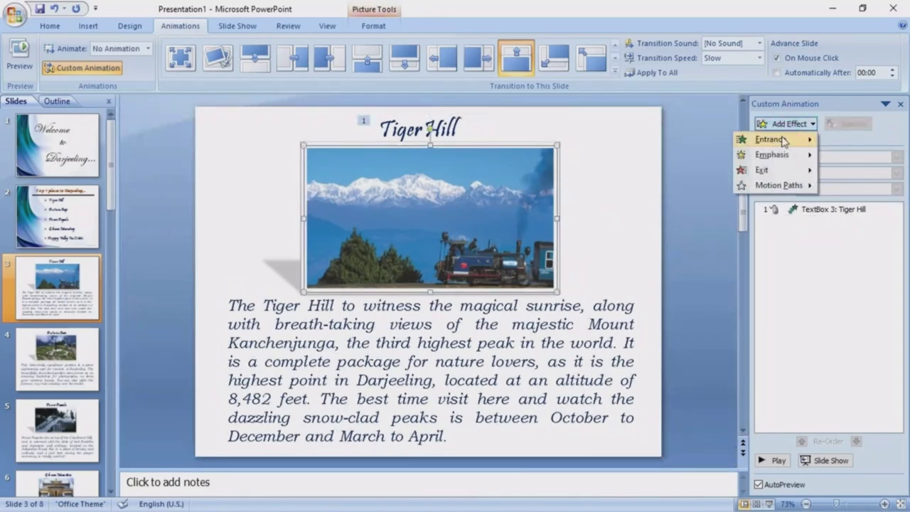
left_click(697, 283)
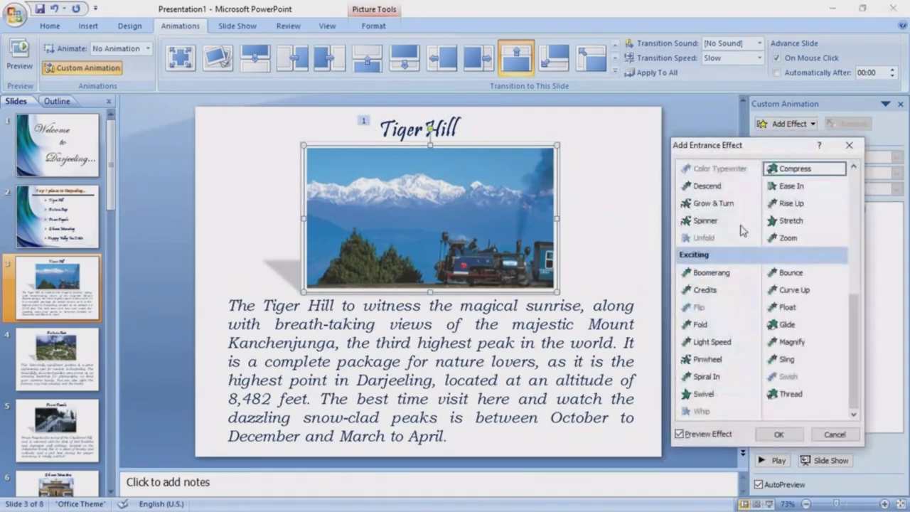
left_click(703, 186)
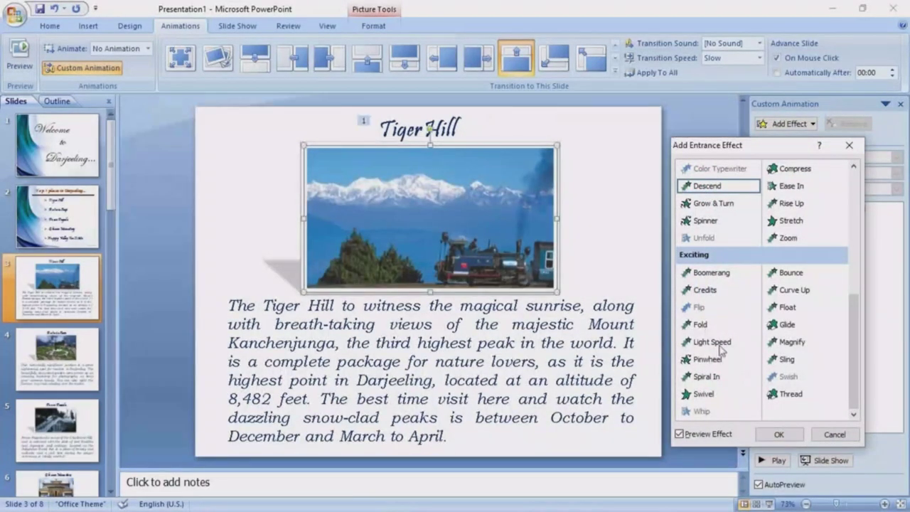
left_click(786, 309)
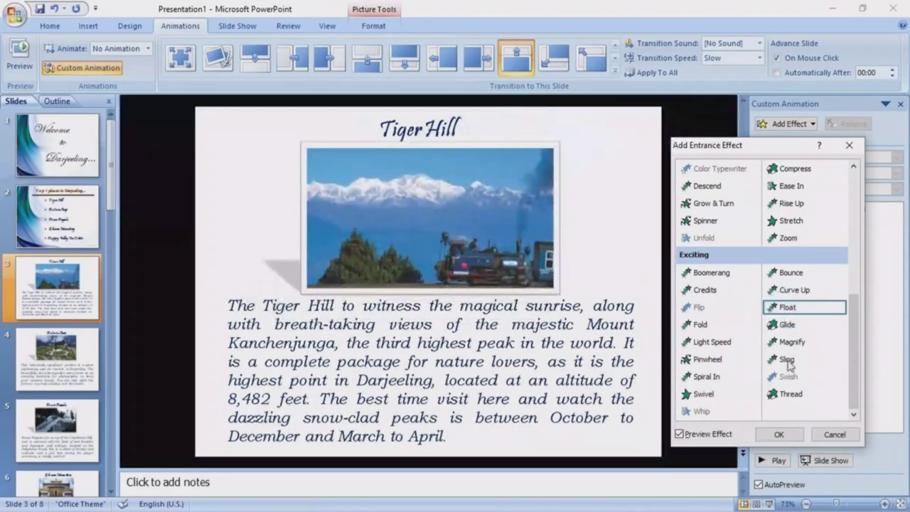
left_click(778, 434)
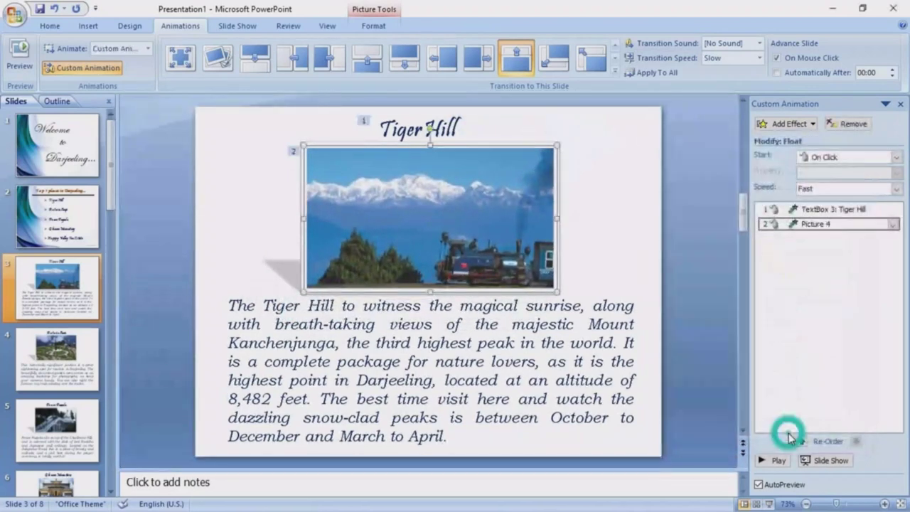
Step: Give the Tiger Hill description paragraph a Curve Up entrance
left_click(515, 381)
left_click(808, 126)
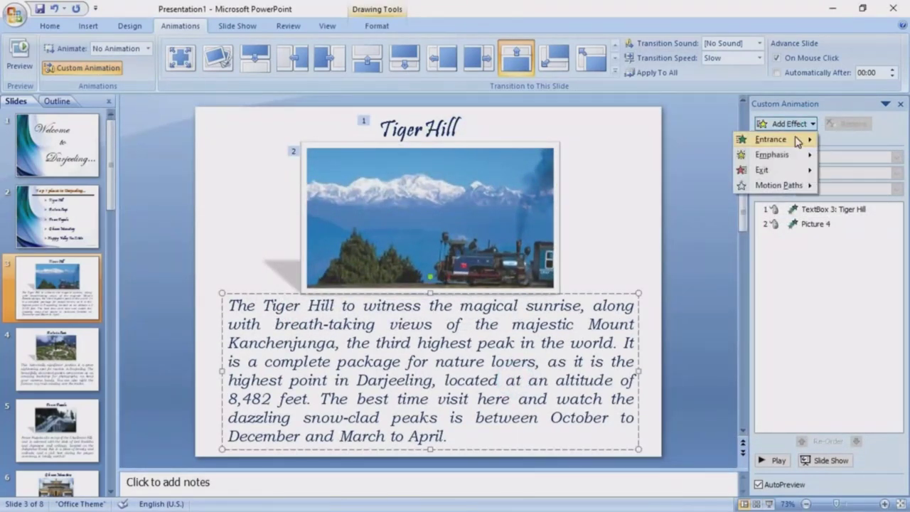
mouse_move(771, 139)
left_click(683, 283)
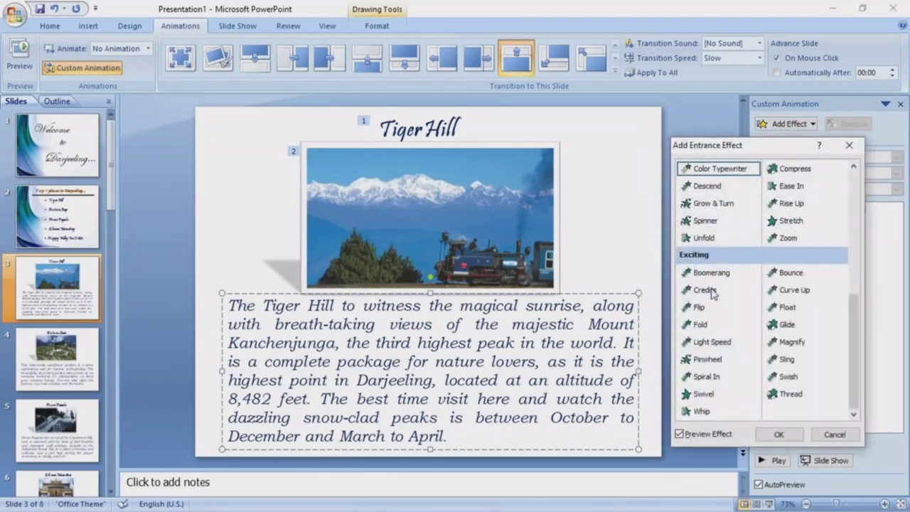
left_click(796, 274)
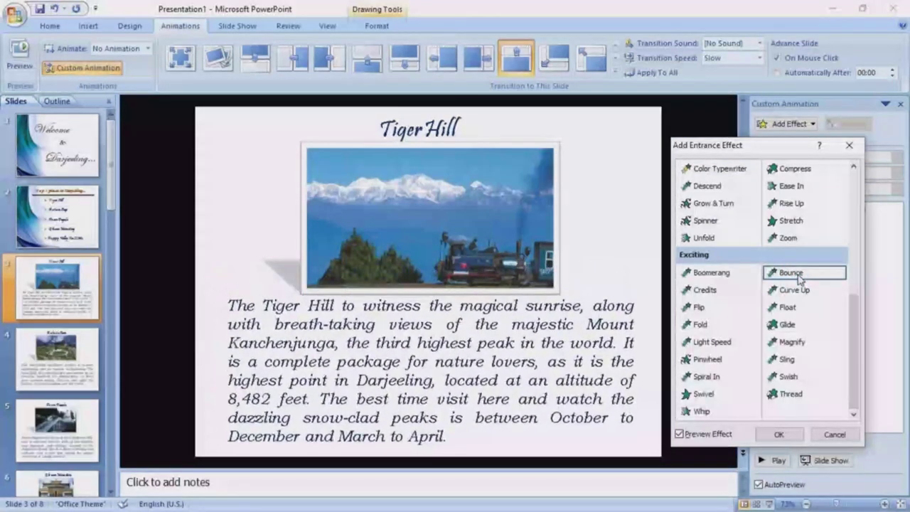
left_click(796, 290)
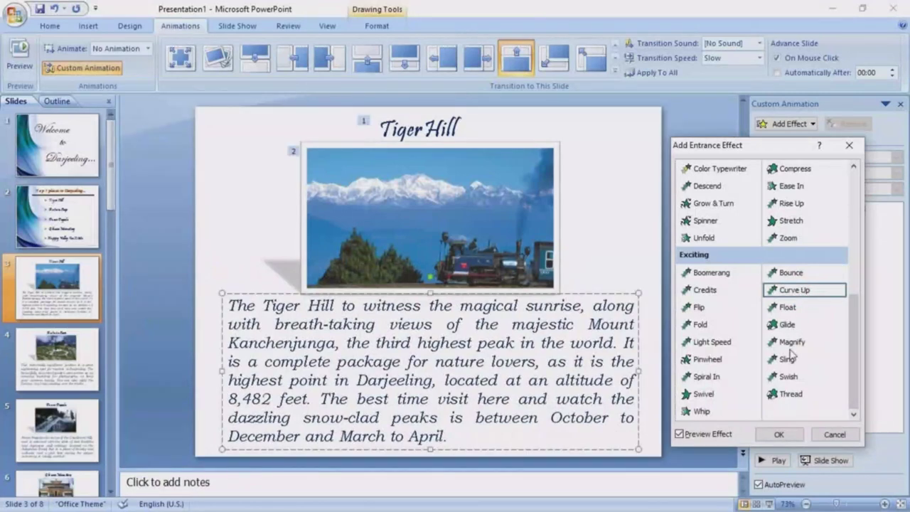
left_click(779, 434)
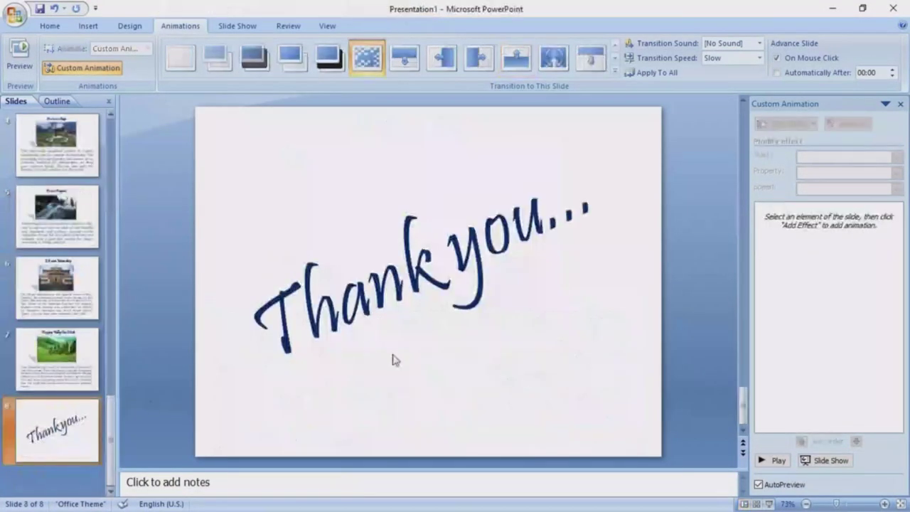
Step: Give the Thank you text on slide 8 a Flip entrance animation
left_click(345, 307)
left_click(788, 124)
mouse_move(772, 140)
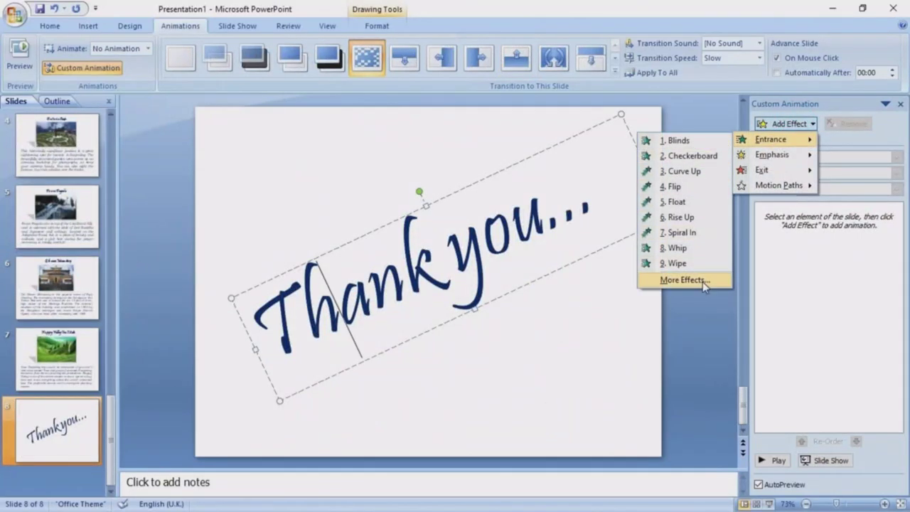
left_click(679, 280)
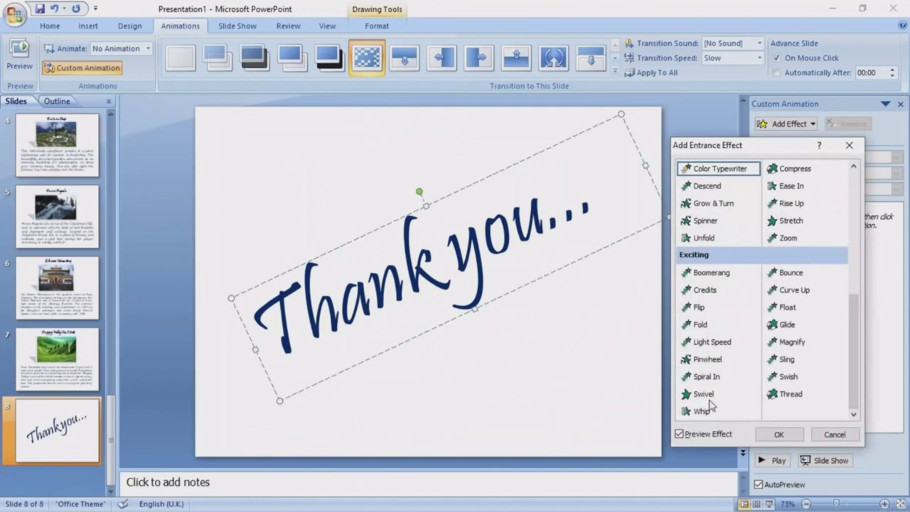
left_click(694, 308)
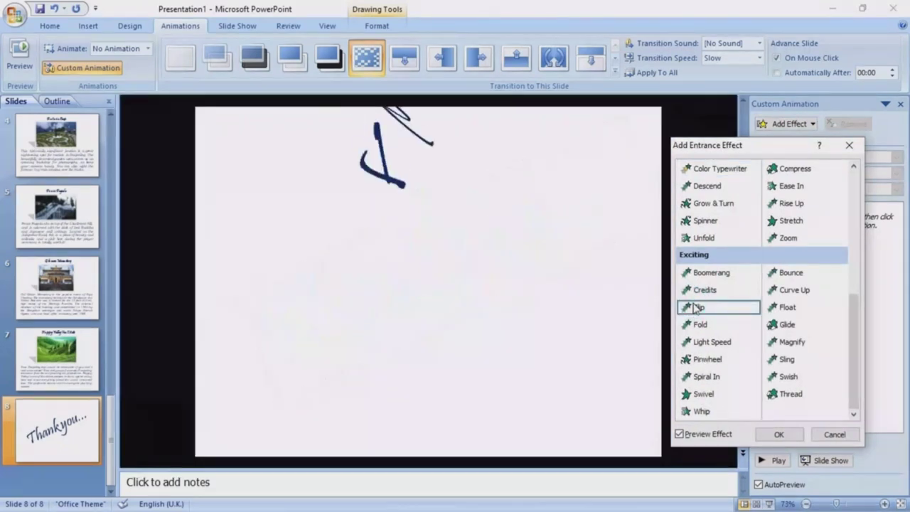
left_click(782, 436)
left_click(547, 424)
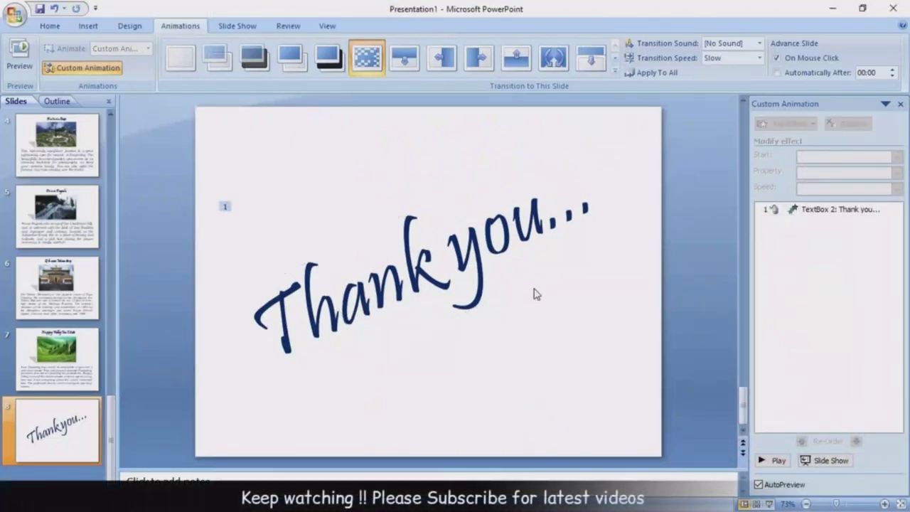
Step: Close the Custom Animation pane and scroll back up to the title slide
left_click(899, 106)
scroll(173, 300, "up", 1)
scroll(173, 300, "up", 1)
scroll(174, 300, "up", 5)
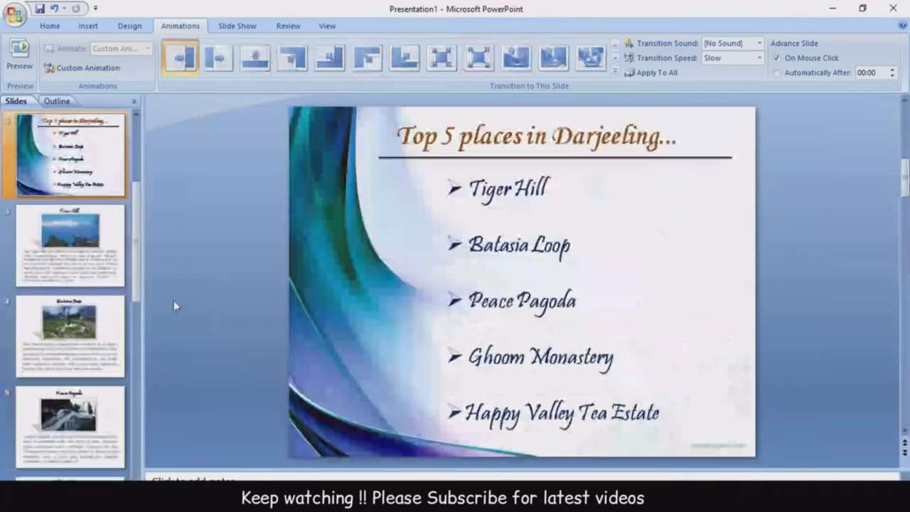
scroll(173, 300, "up", 1)
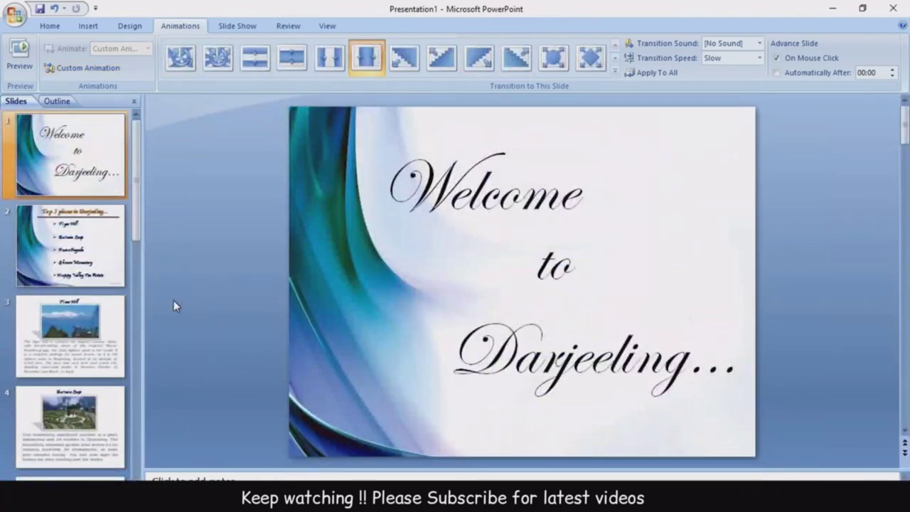
left_click(240, 27)
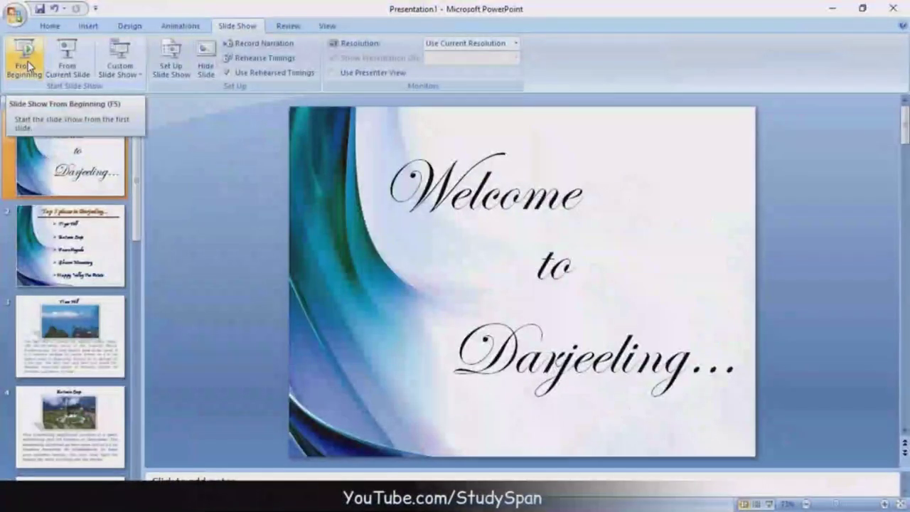
Step: Play the slide show from the beginning through all eight slides and exit at the end
left_click(55, 105)
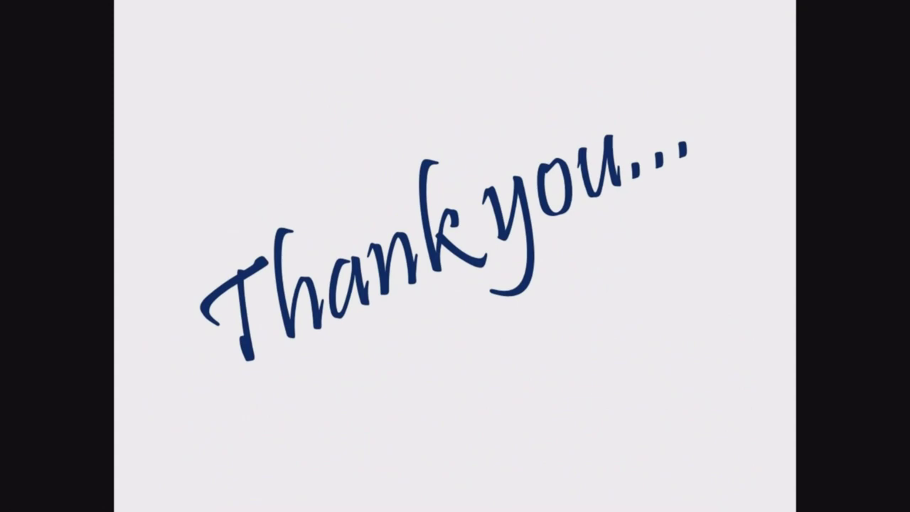
left_click(28, 66)
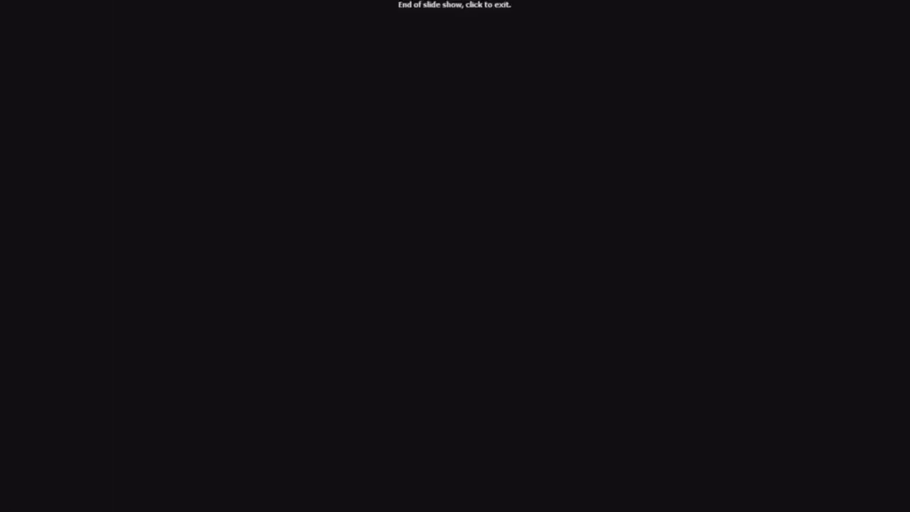
left_click(29, 66)
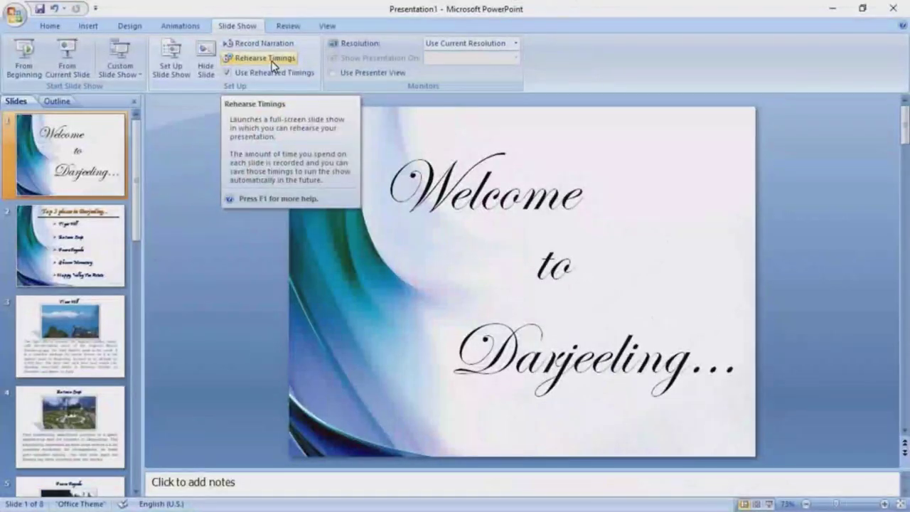
Step: Start Rehearse Timings and advance the welcome slide's 'to' and 'Darjeeling' onto slide 2
left_click(271, 60)
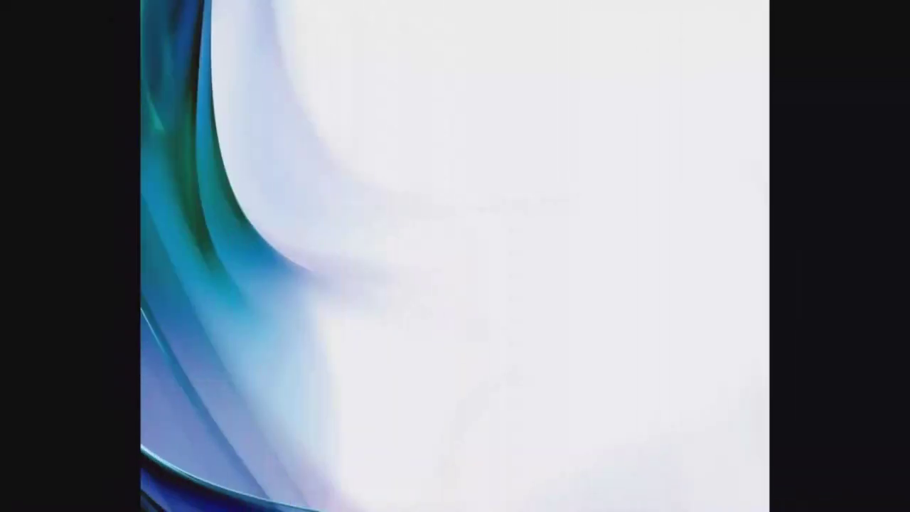
left_click(78, 169)
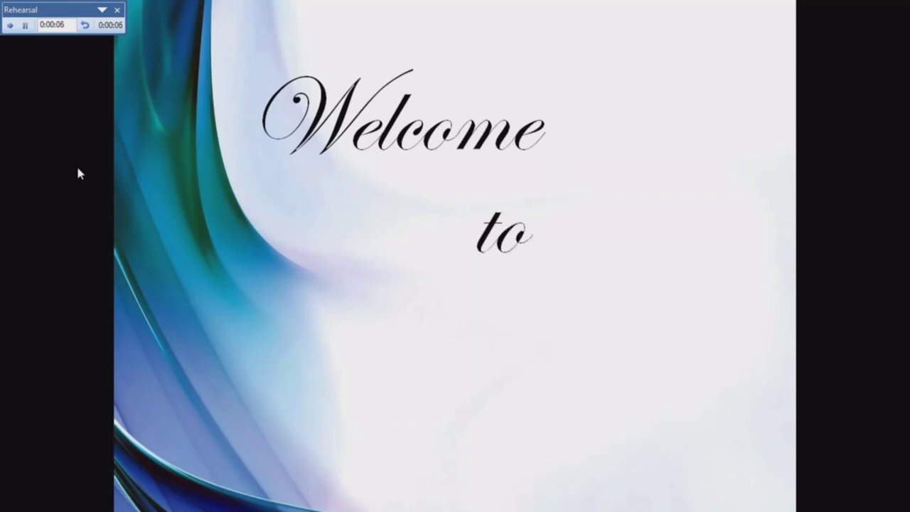
left_click(79, 170)
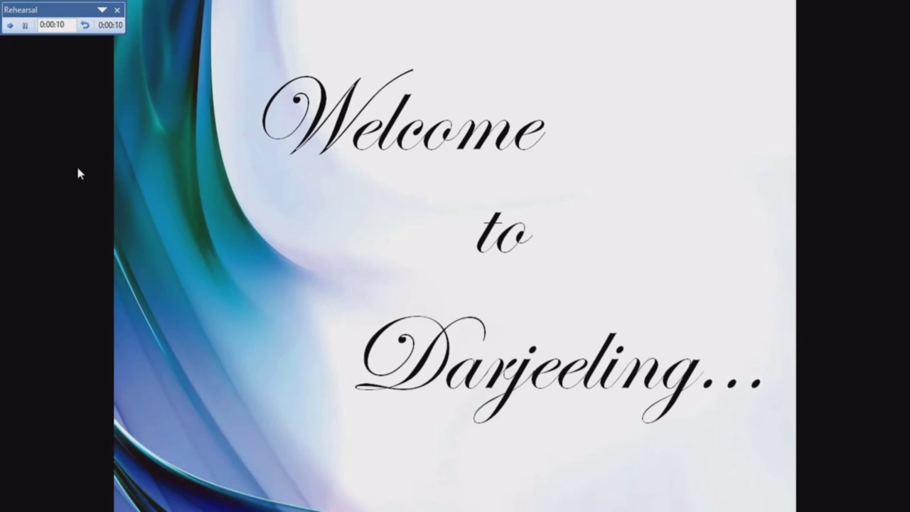
left_click(77, 168)
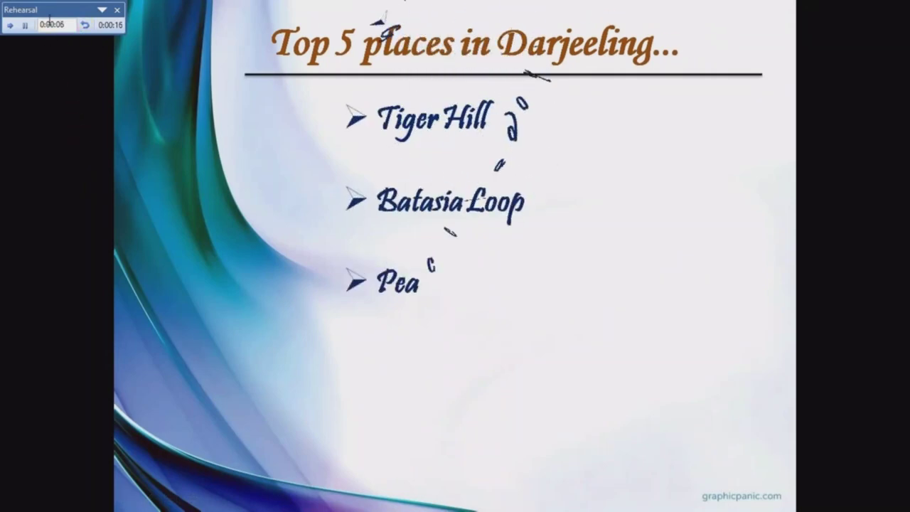
Step: Advance the rehearsal through slides 2 to 8 until the 0:01:03 keep-timings prompt appears
left_click(107, 107)
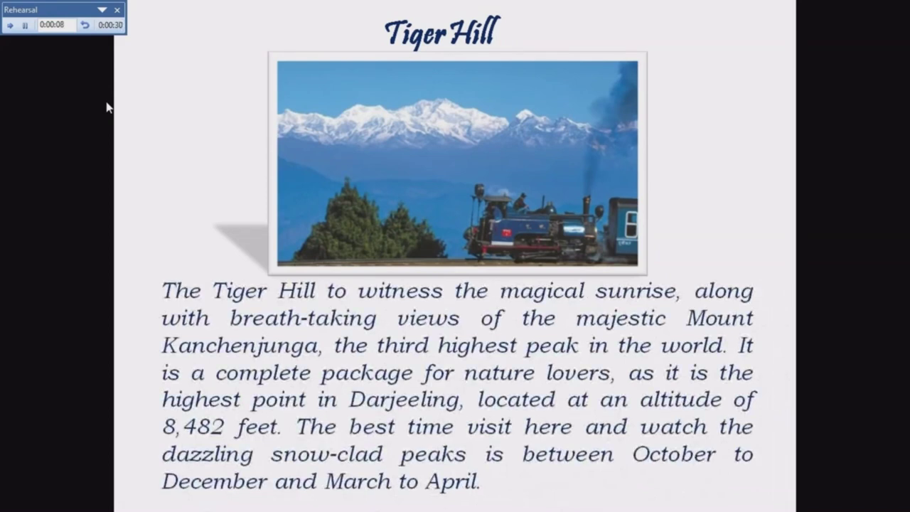
left_click(107, 107)
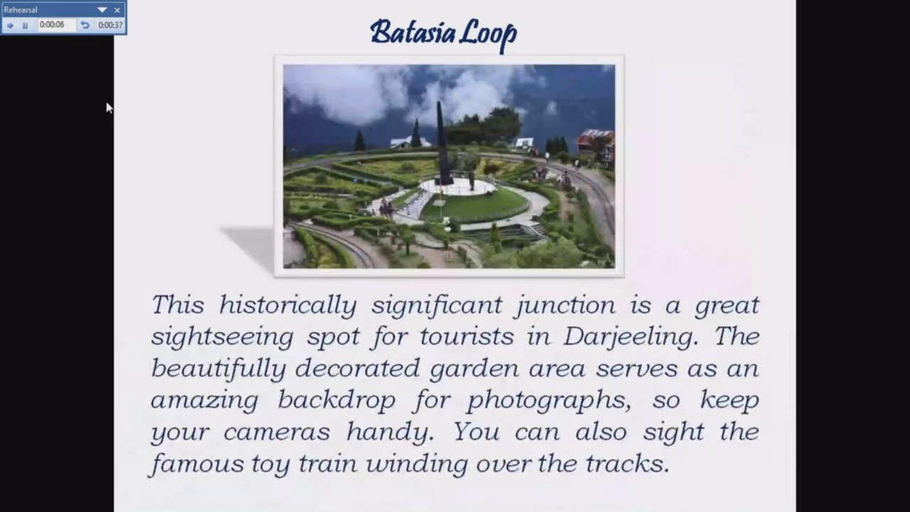
left_click(107, 107)
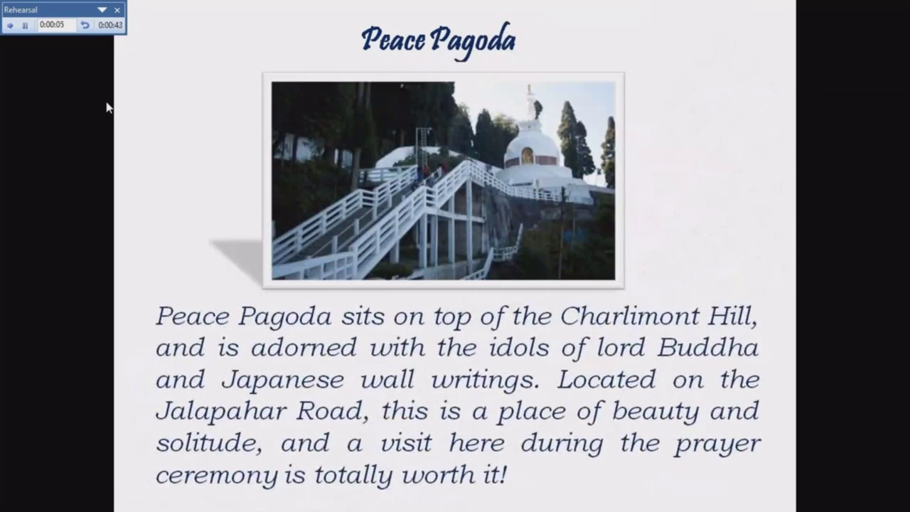
left_click(107, 107)
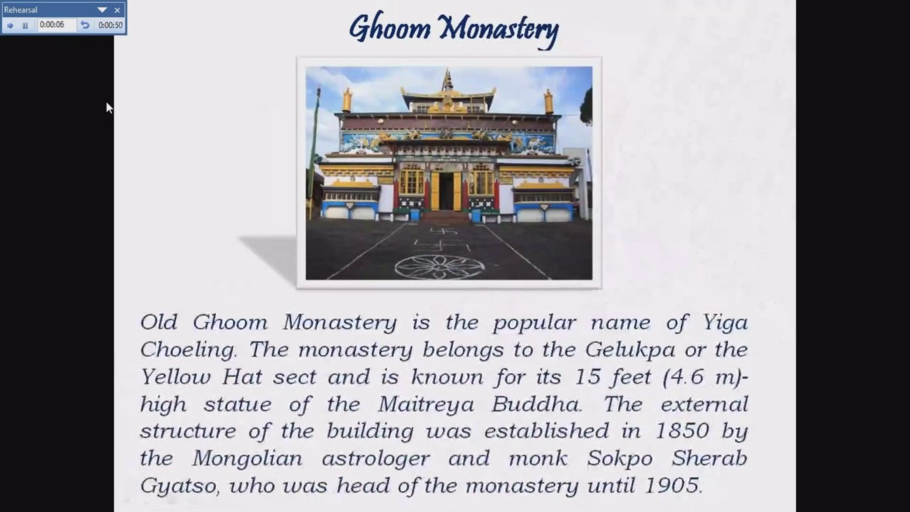
left_click(105, 101)
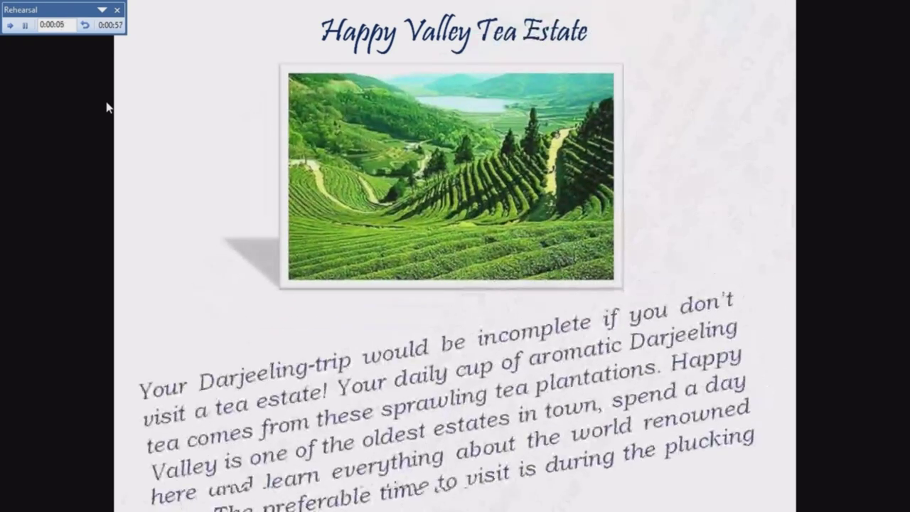
left_click(107, 107)
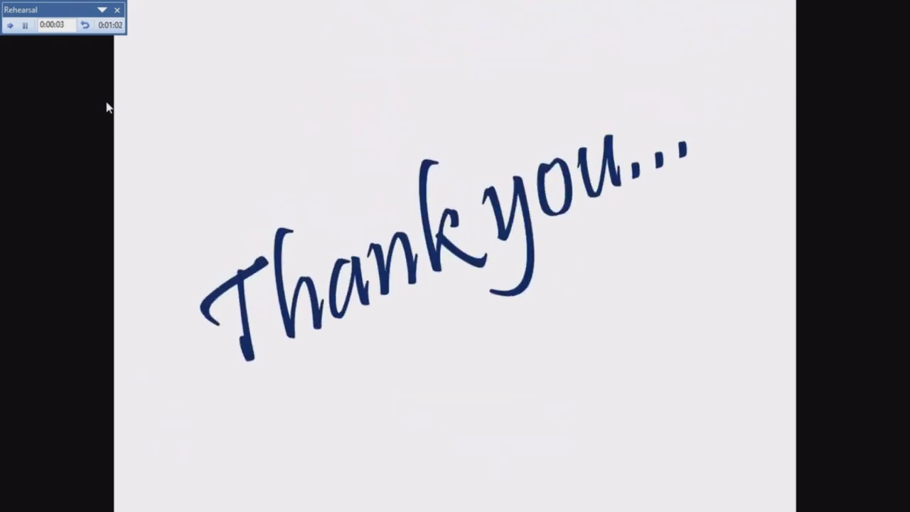
left_click(107, 107)
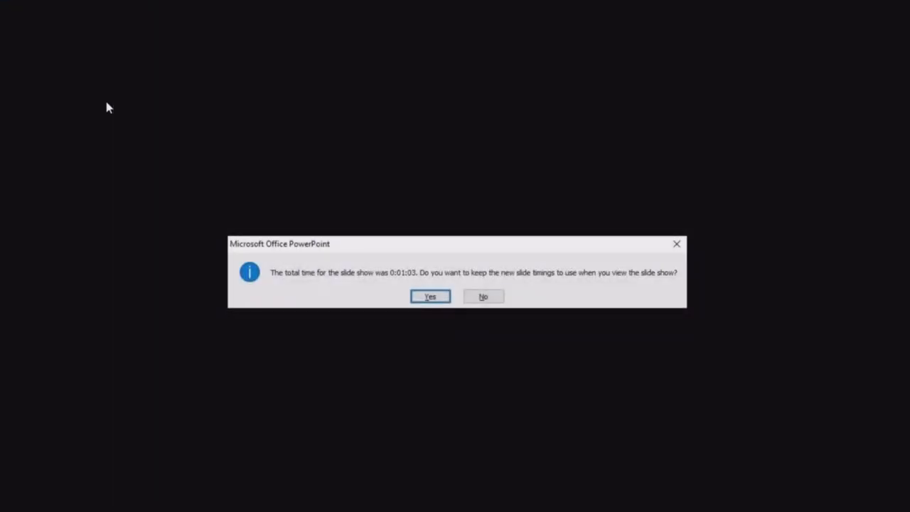
Step: Save the rehearsed slide timings, return to slide 1, and replay the show from the beginning
left_click(430, 297)
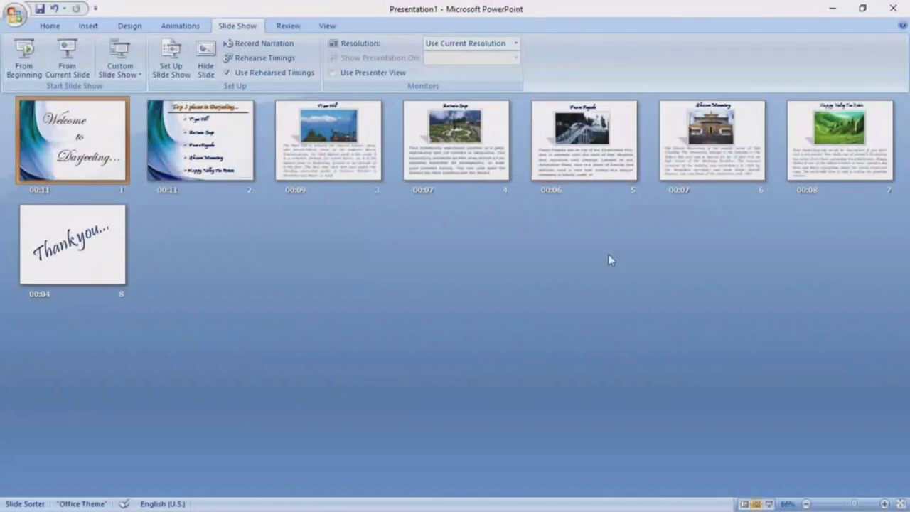
double_click(84, 153)
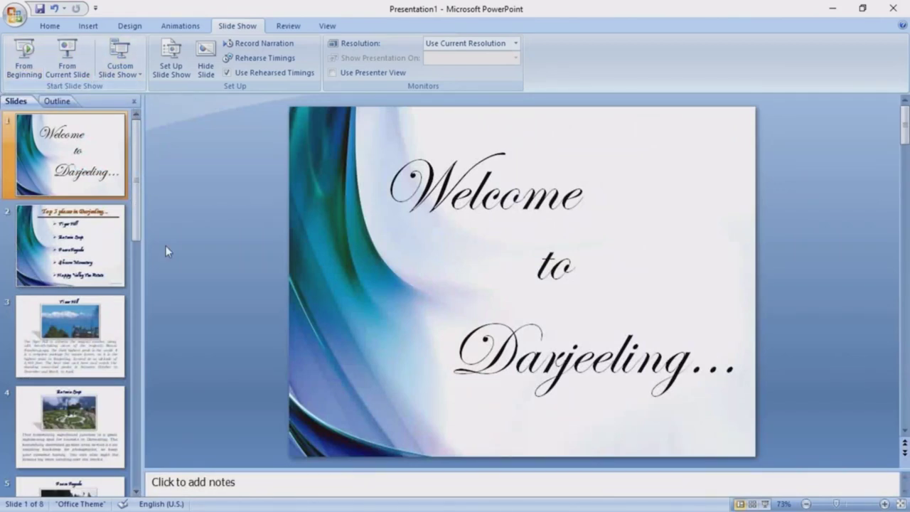
key("F5")
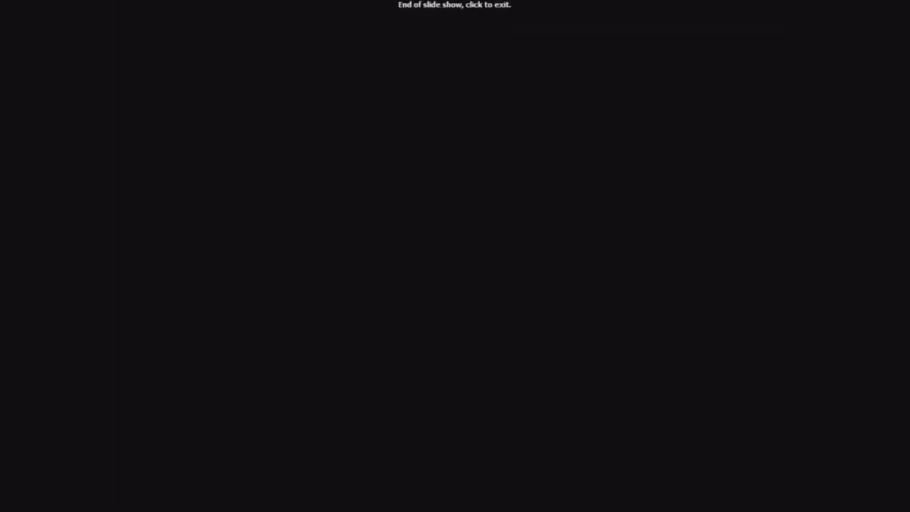
left_click(165, 246)
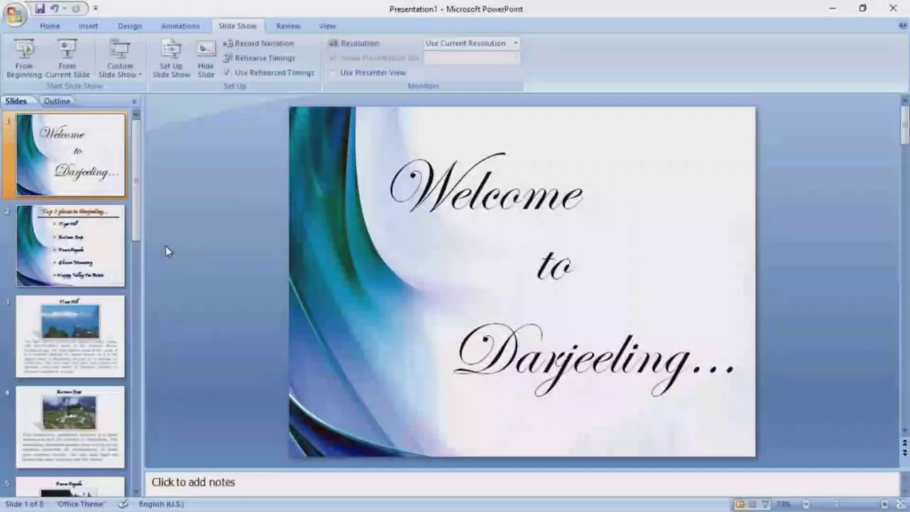